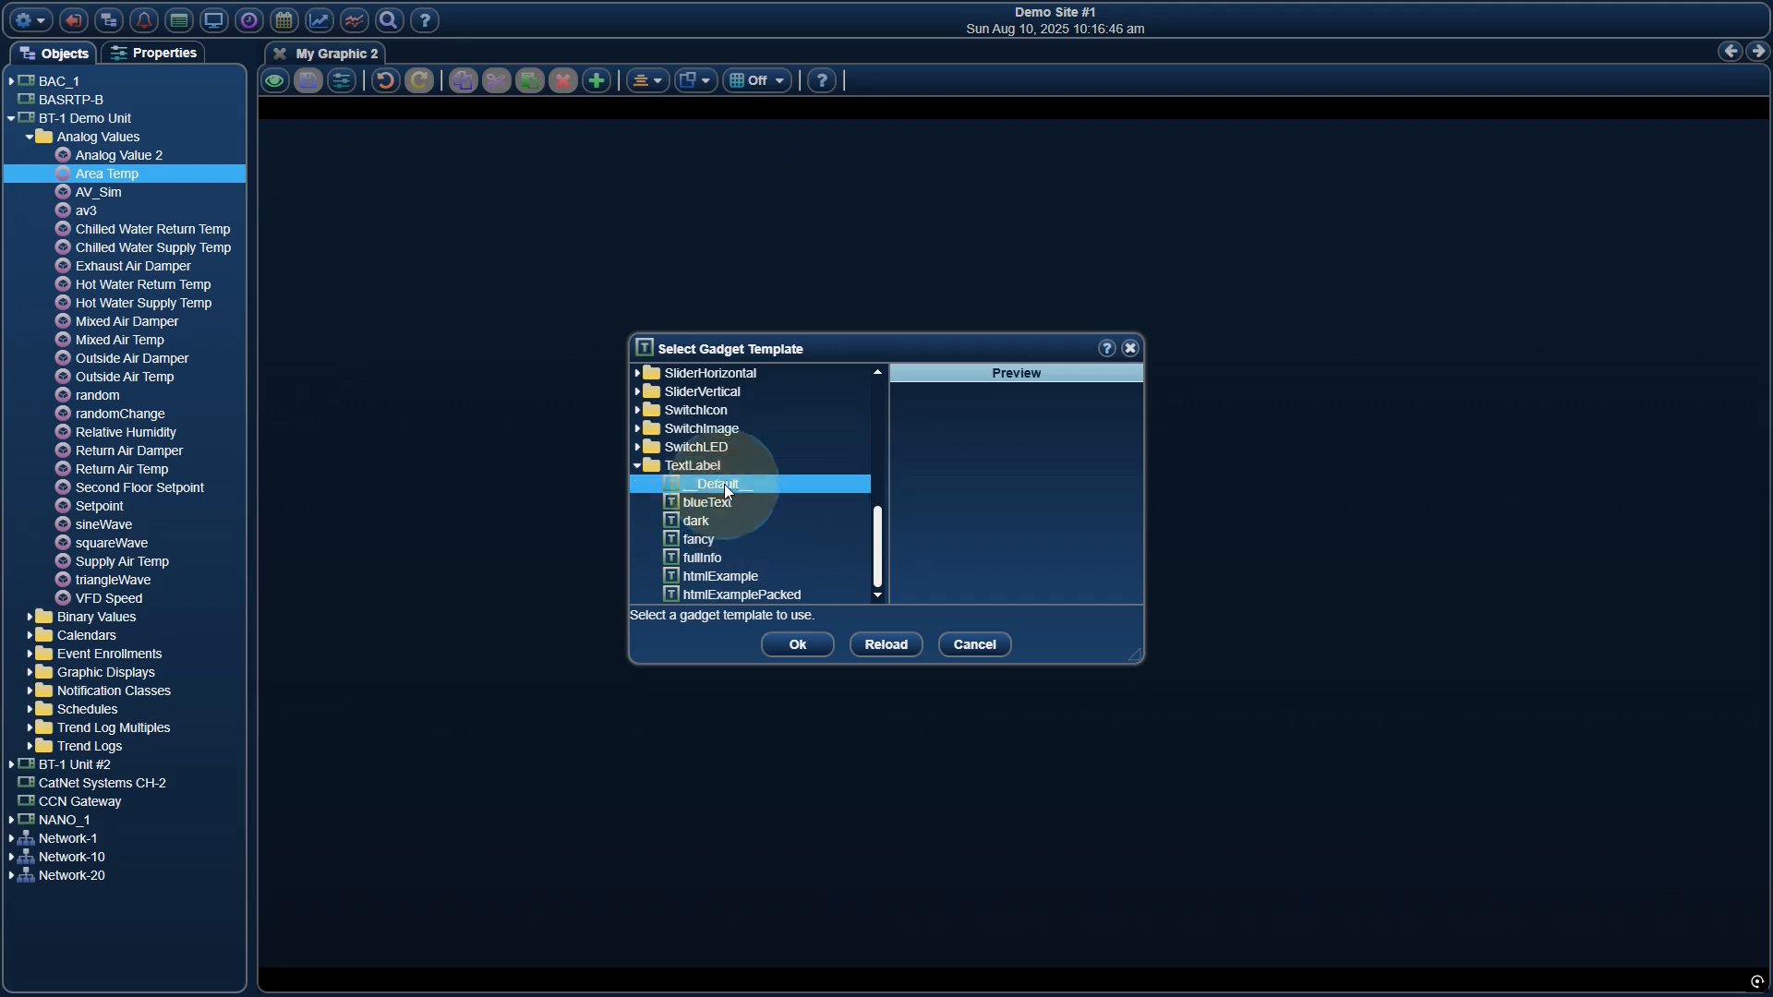
Add the Area Temp gadget with the default TextLabel template and save the graphic
{"action": "left_click", "coordinate": [796, 644]}
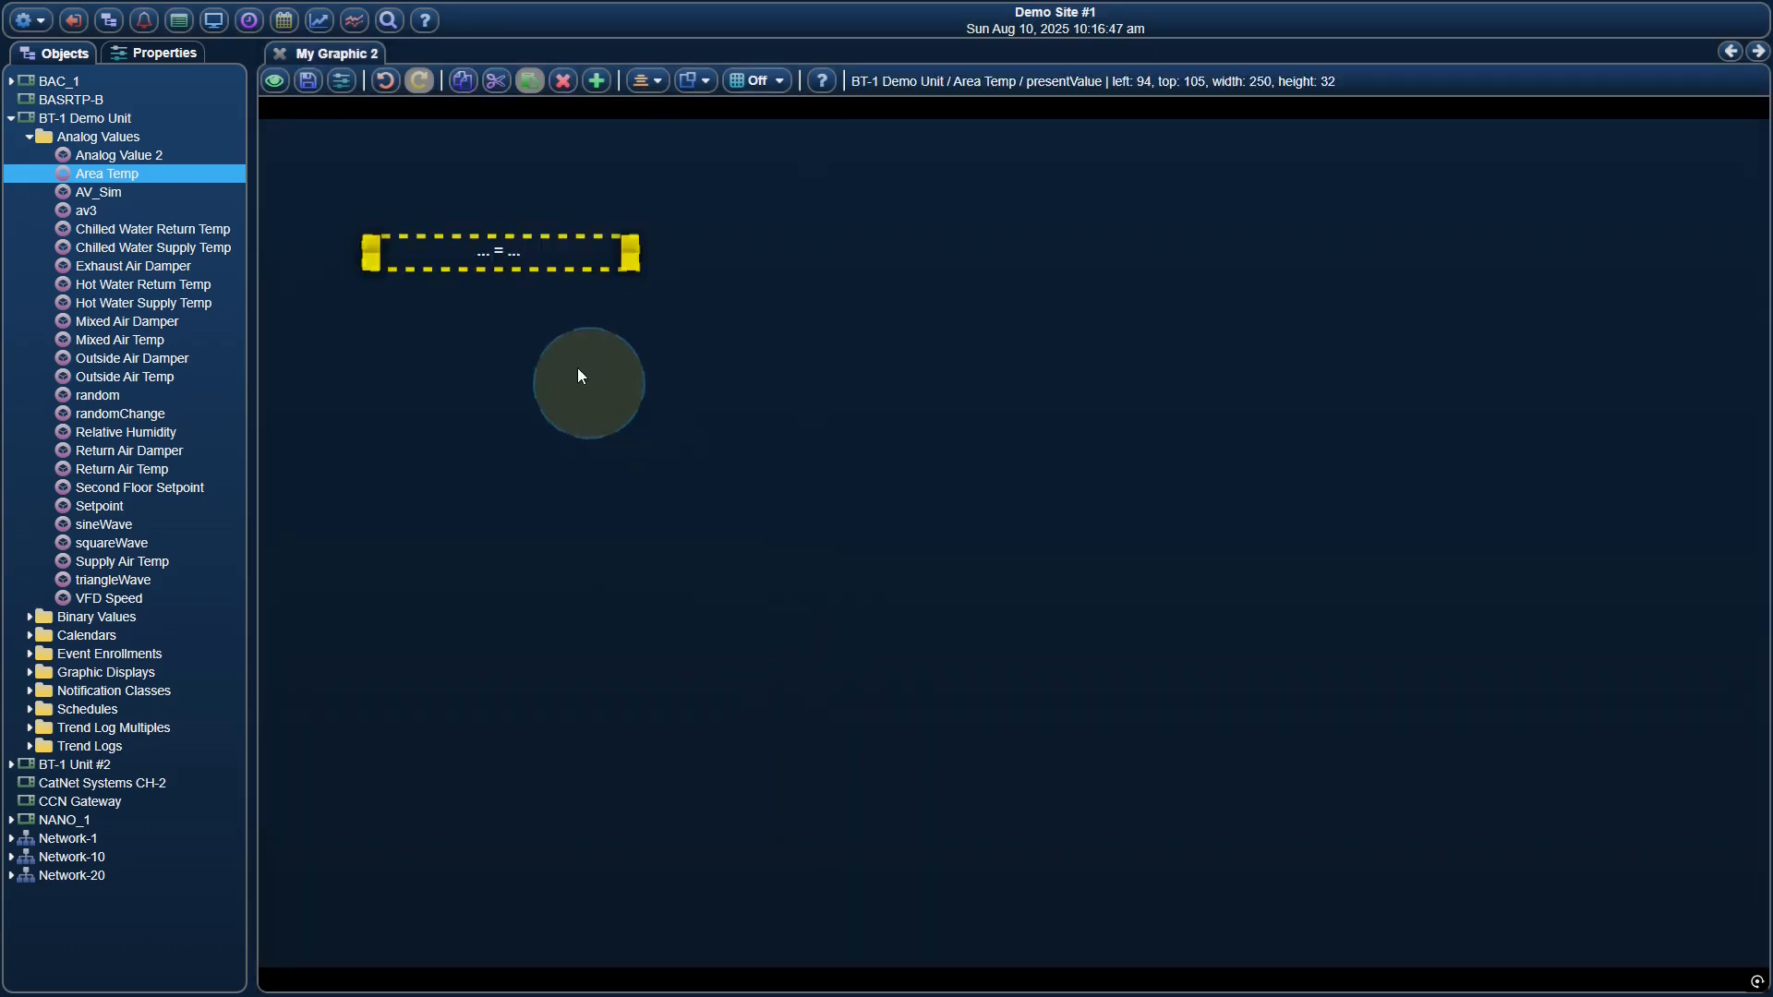
{"action": "left_click", "coordinate": [309, 82]}
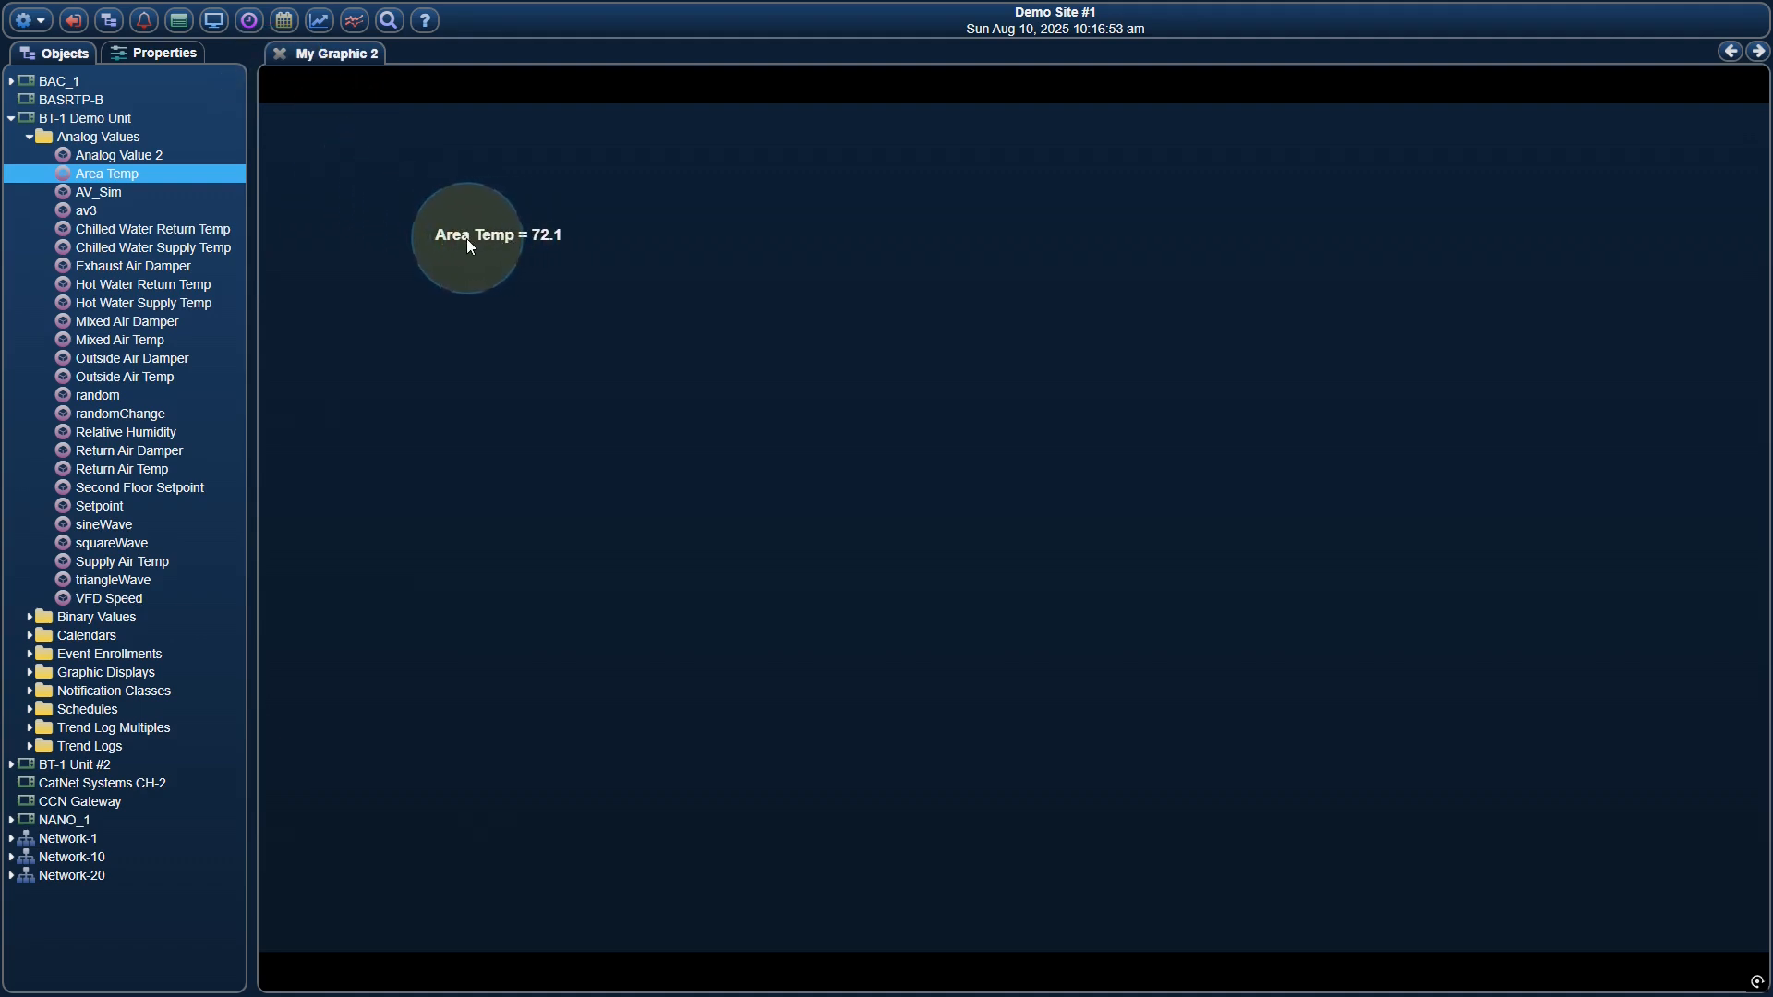
Reassign the label's value point to Chilled Water Return Temp through its points list, save the graphic and switch to view mode
{"action": "right_click", "coordinate": [380, 149]}
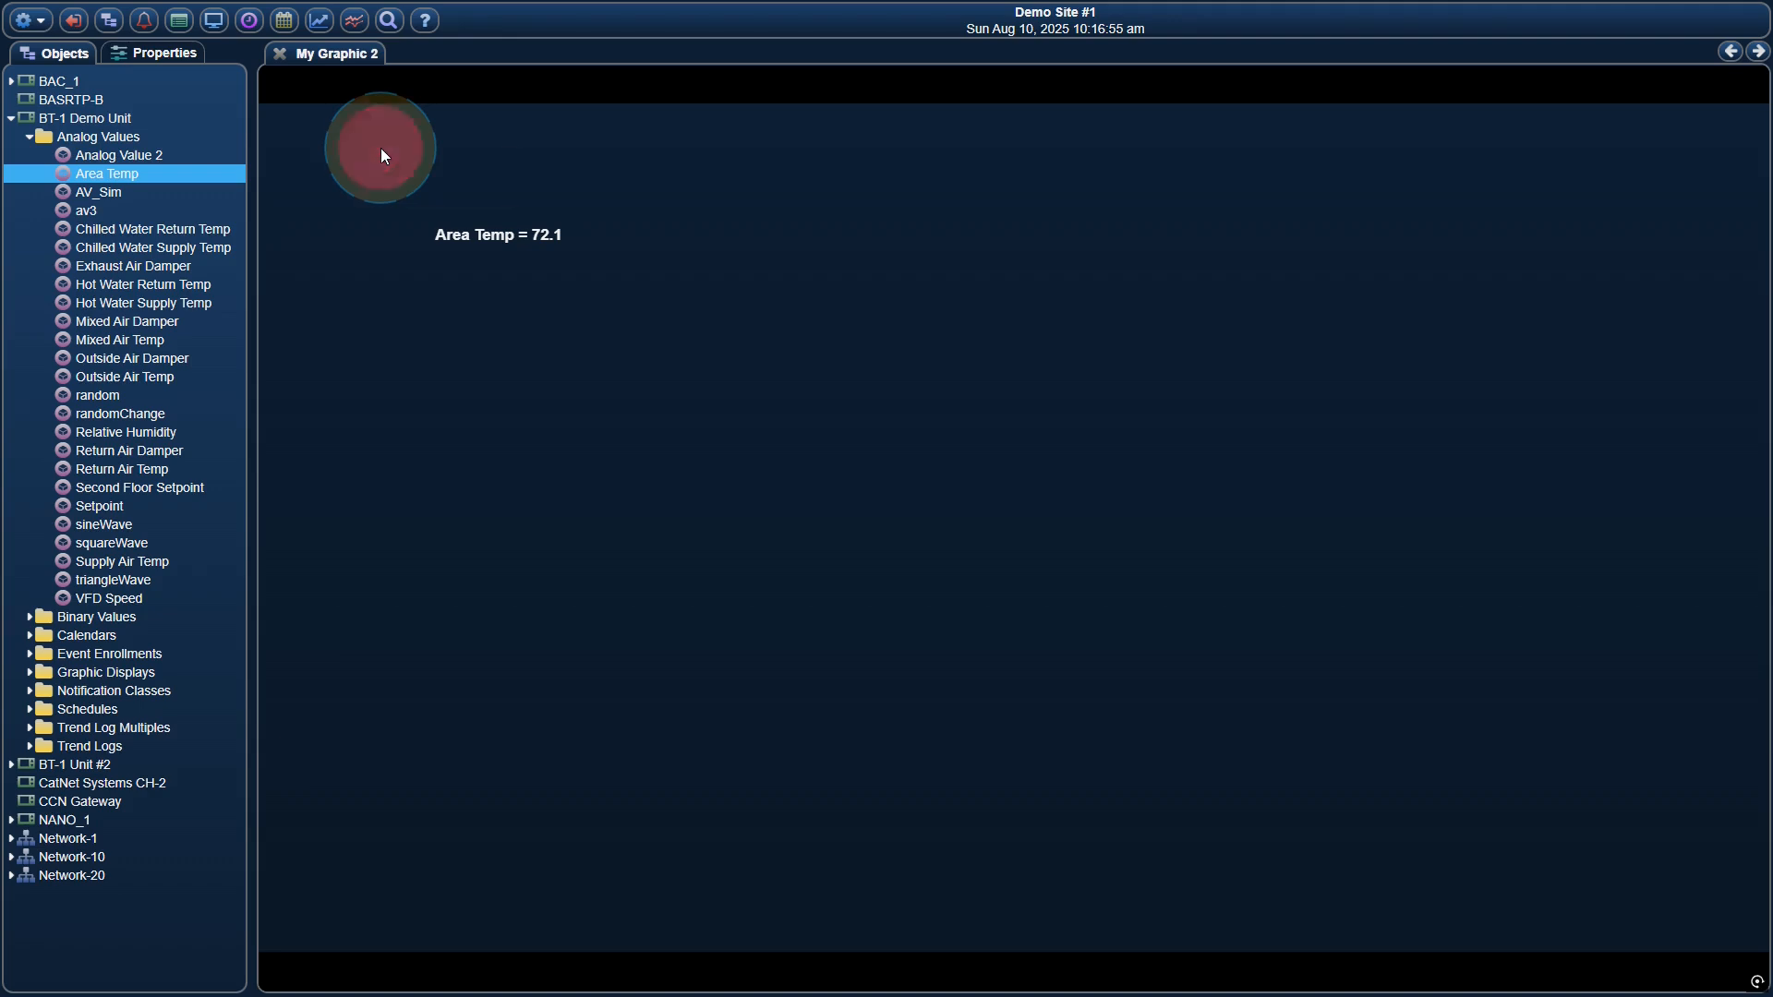
{"action": "left_click", "coordinate": [418, 164]}
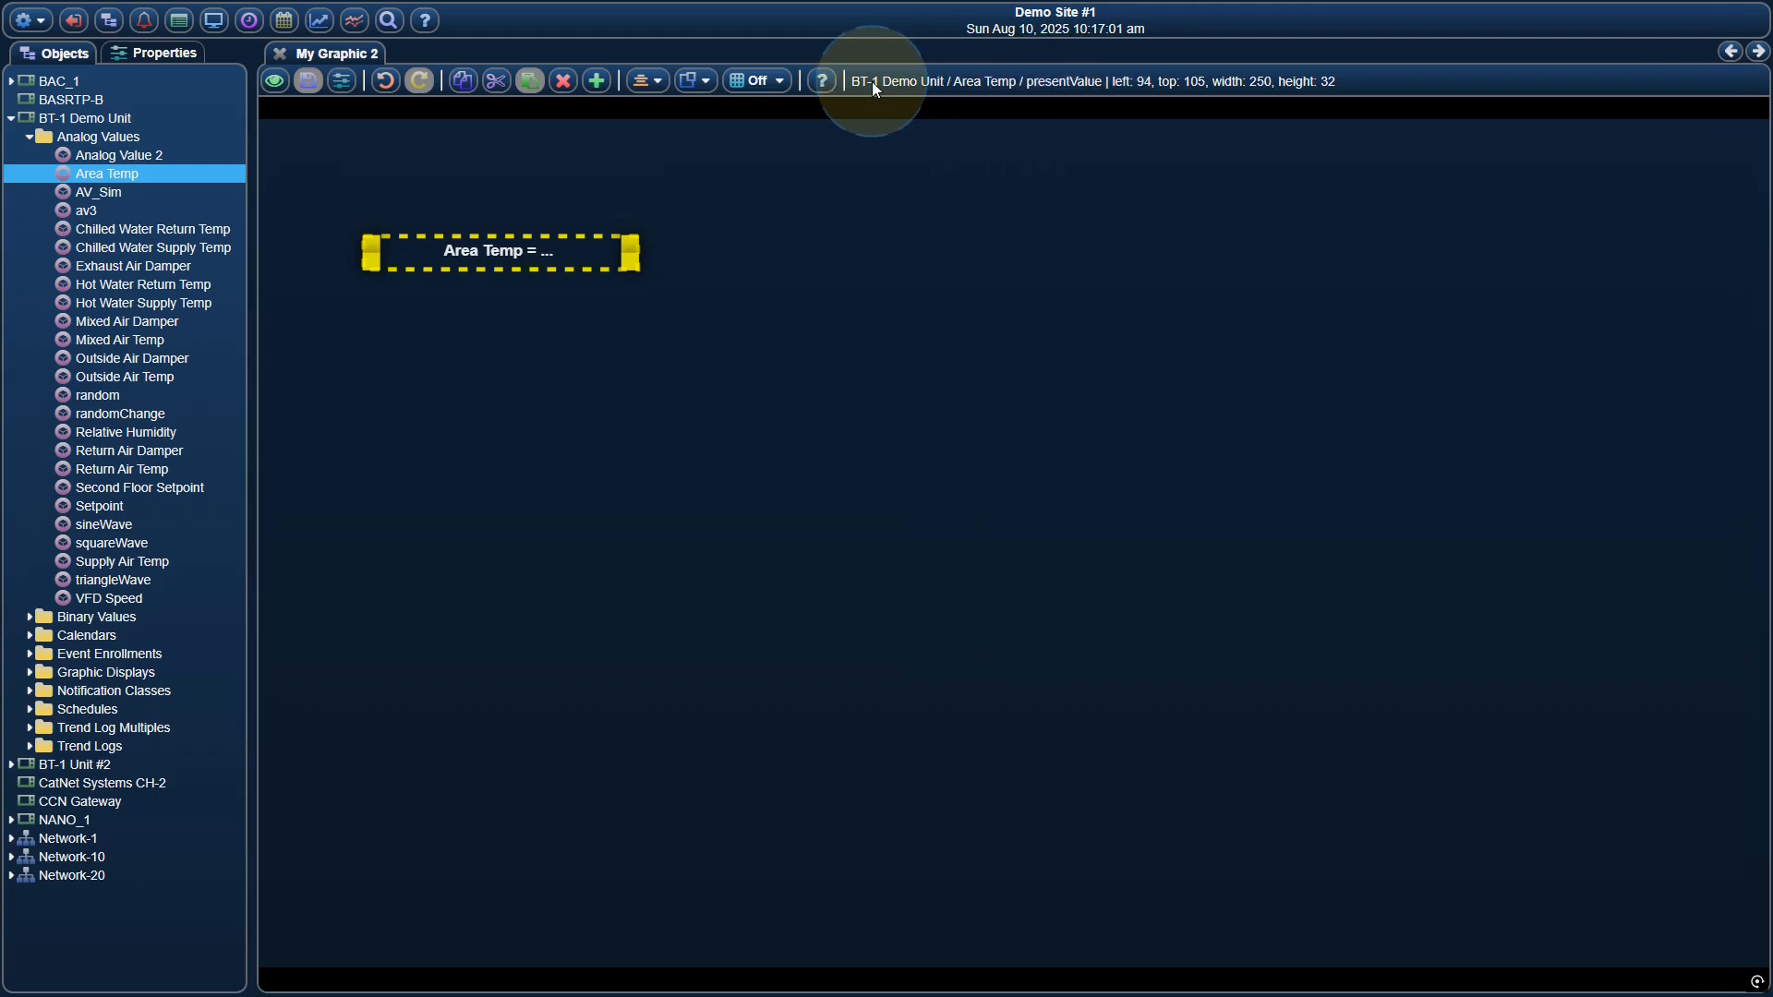
{"action": "right_click", "coordinate": [591, 249]}
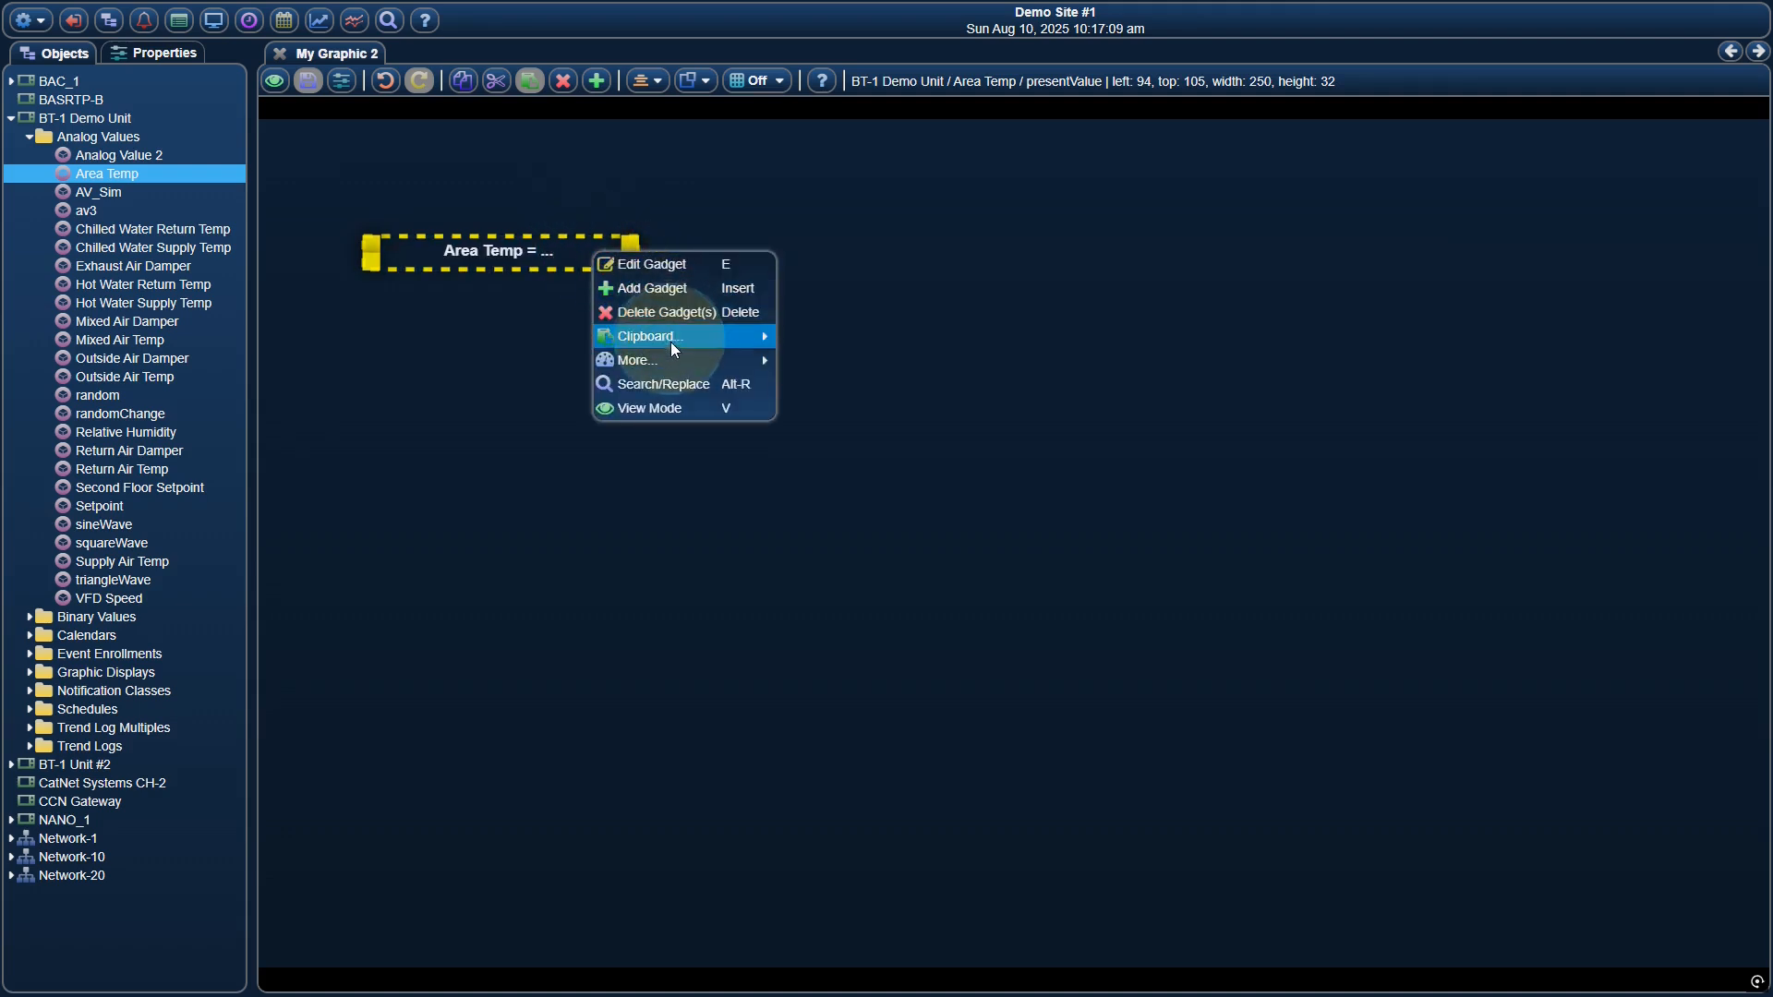
{"action": "mouse_move", "coordinate": [689, 362]}
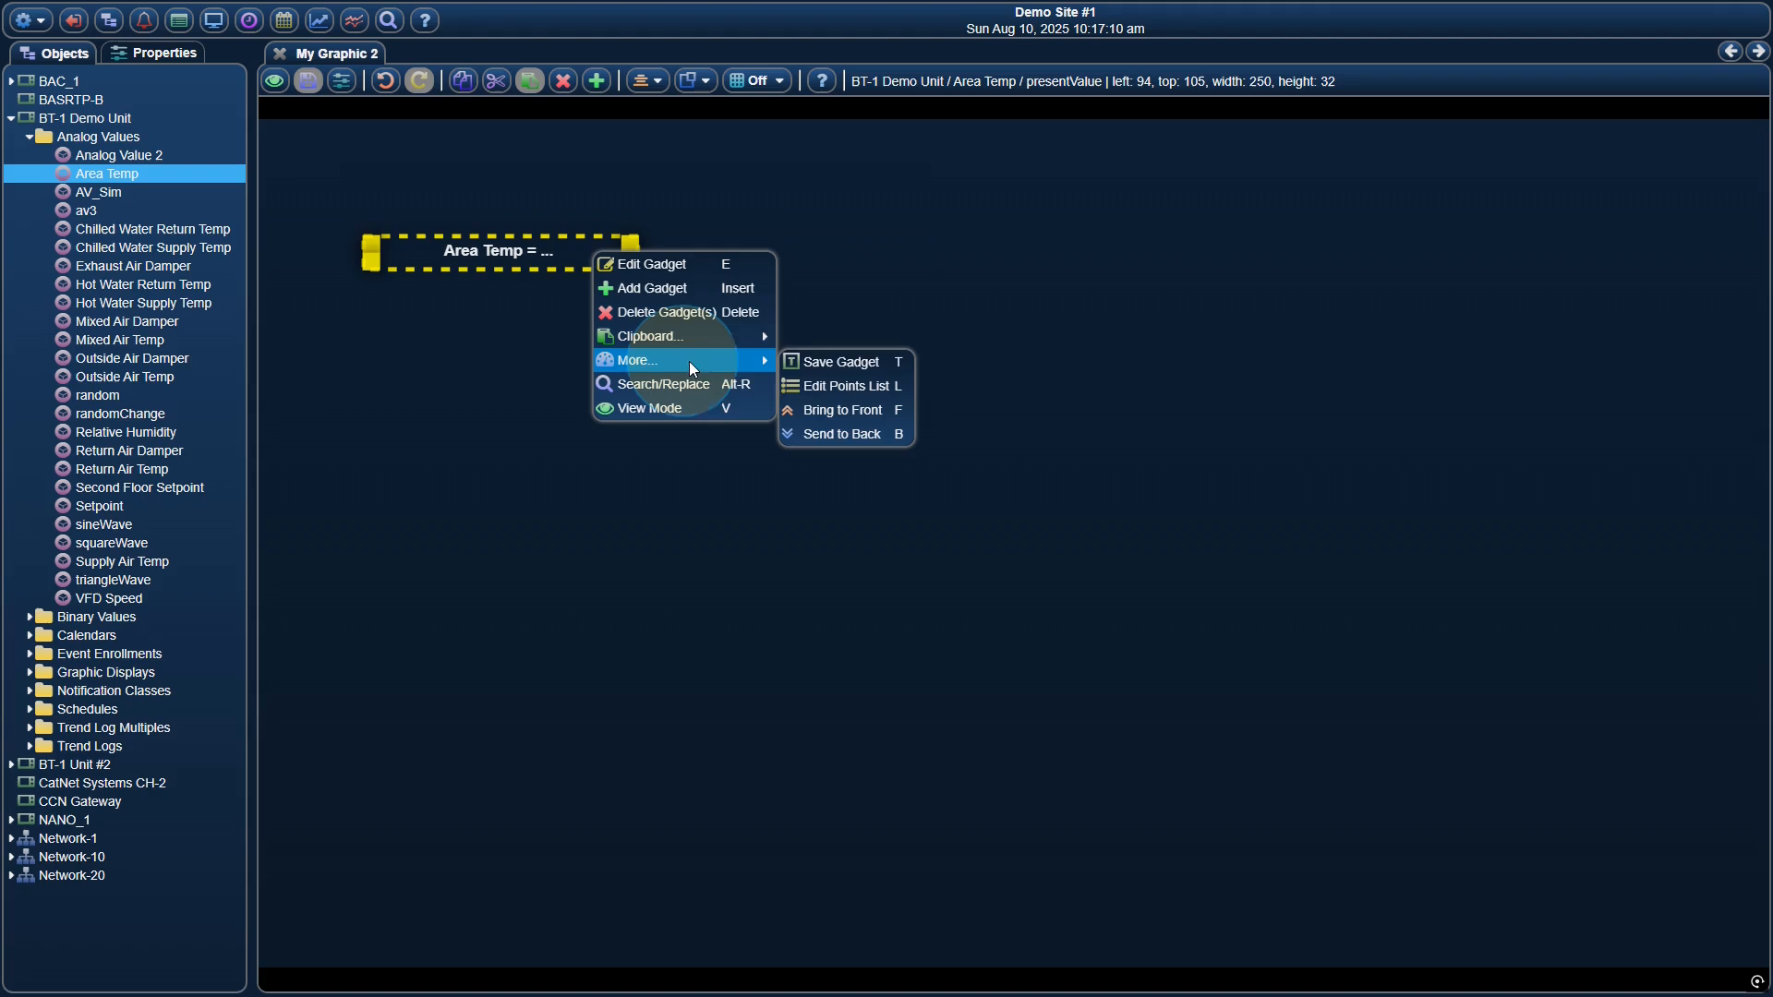
{"action": "left_click", "coordinate": [833, 384]}
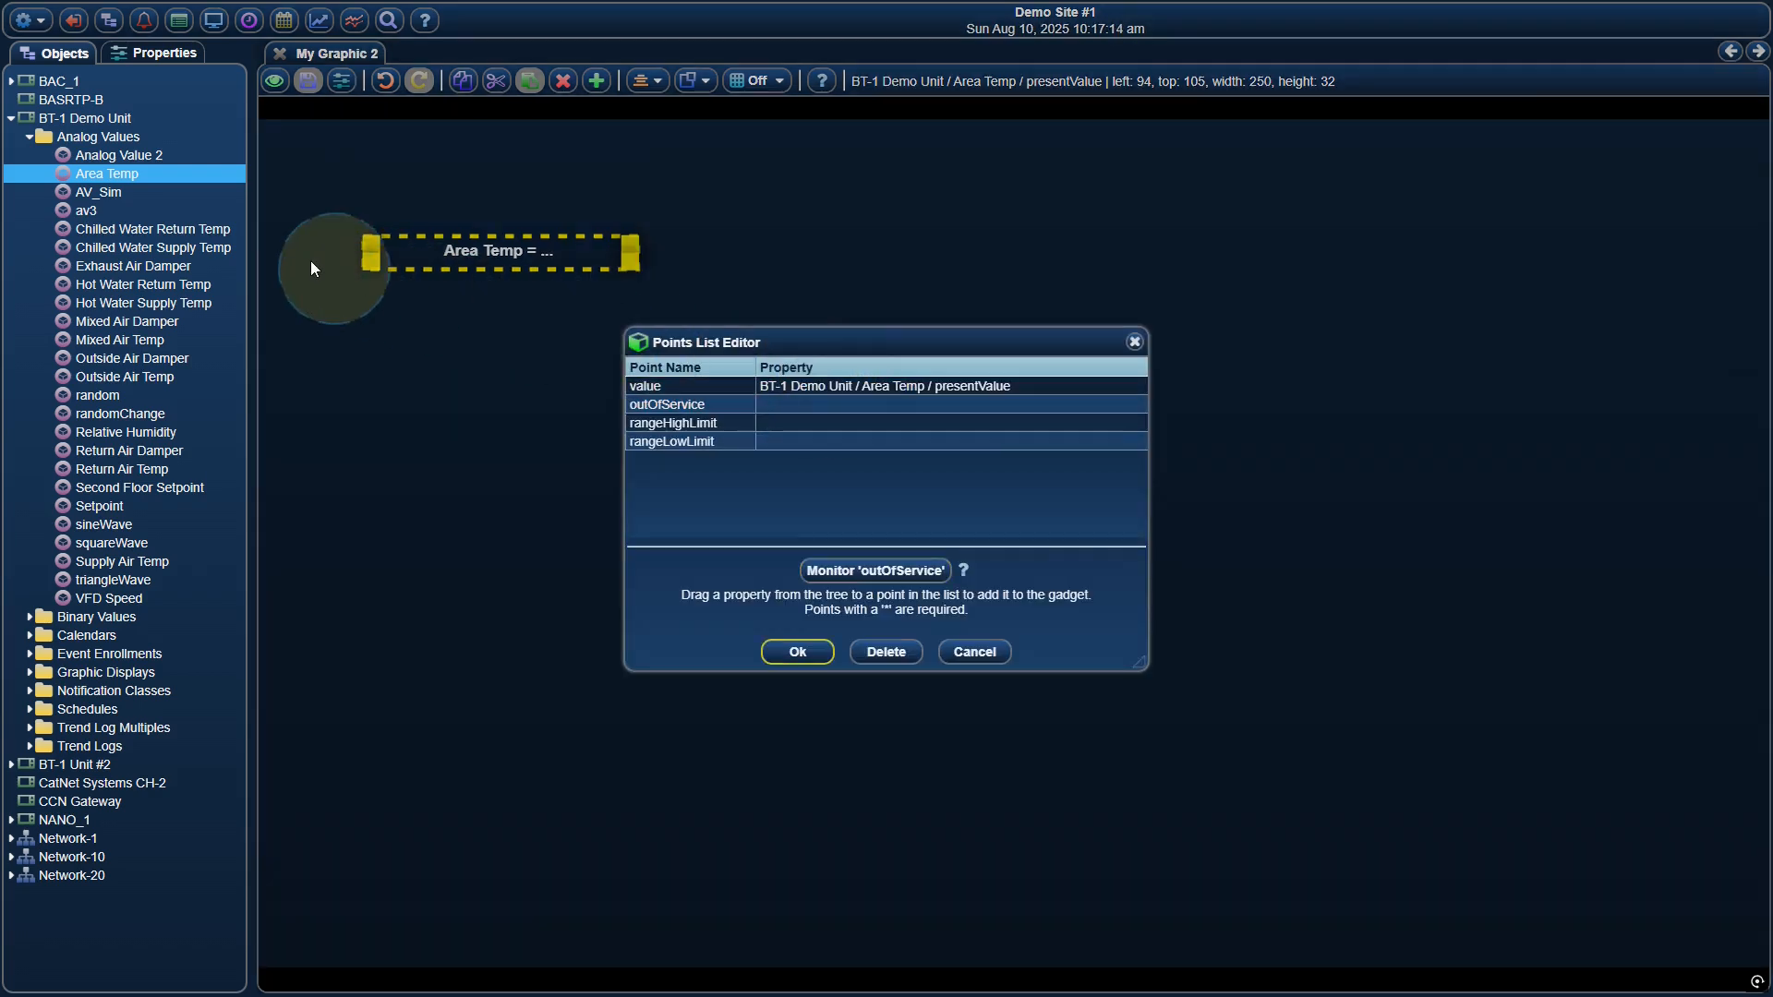
{"action": "left_click_drag", "start_coordinate": [191, 228], "coordinate": [800, 388]}
{"action": "left_click", "coordinate": [800, 652]}
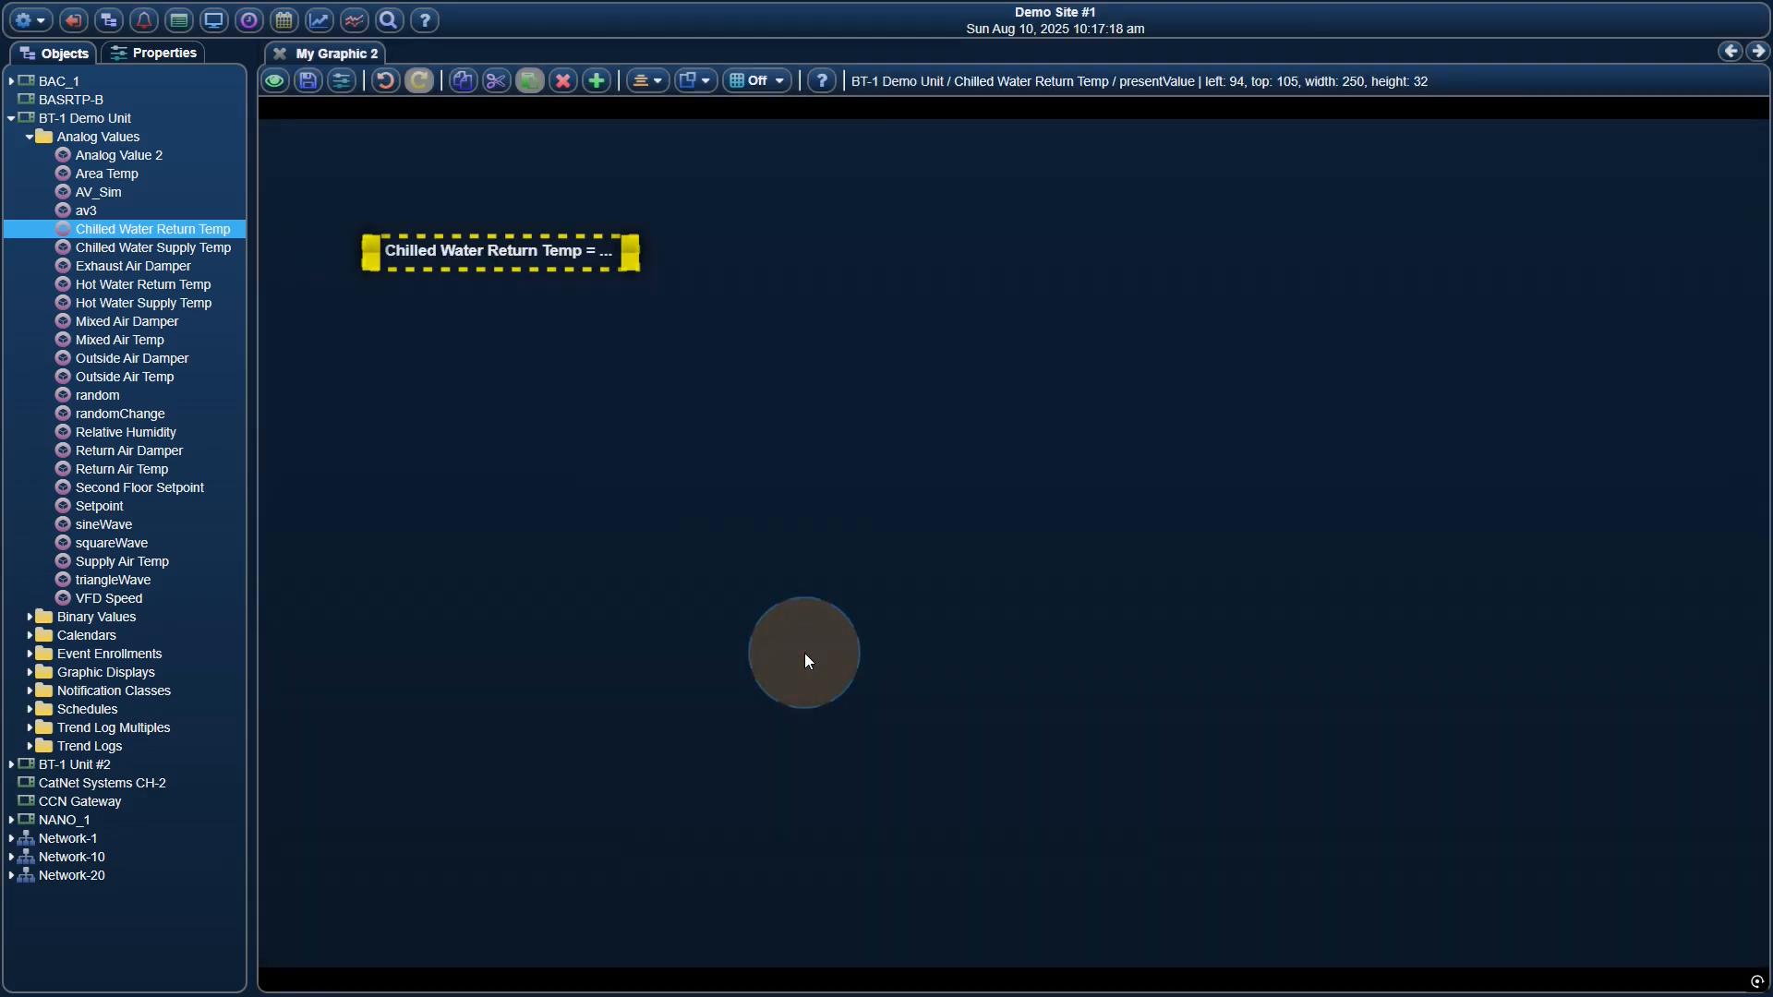
{"action": "left_click", "coordinate": [308, 80]}
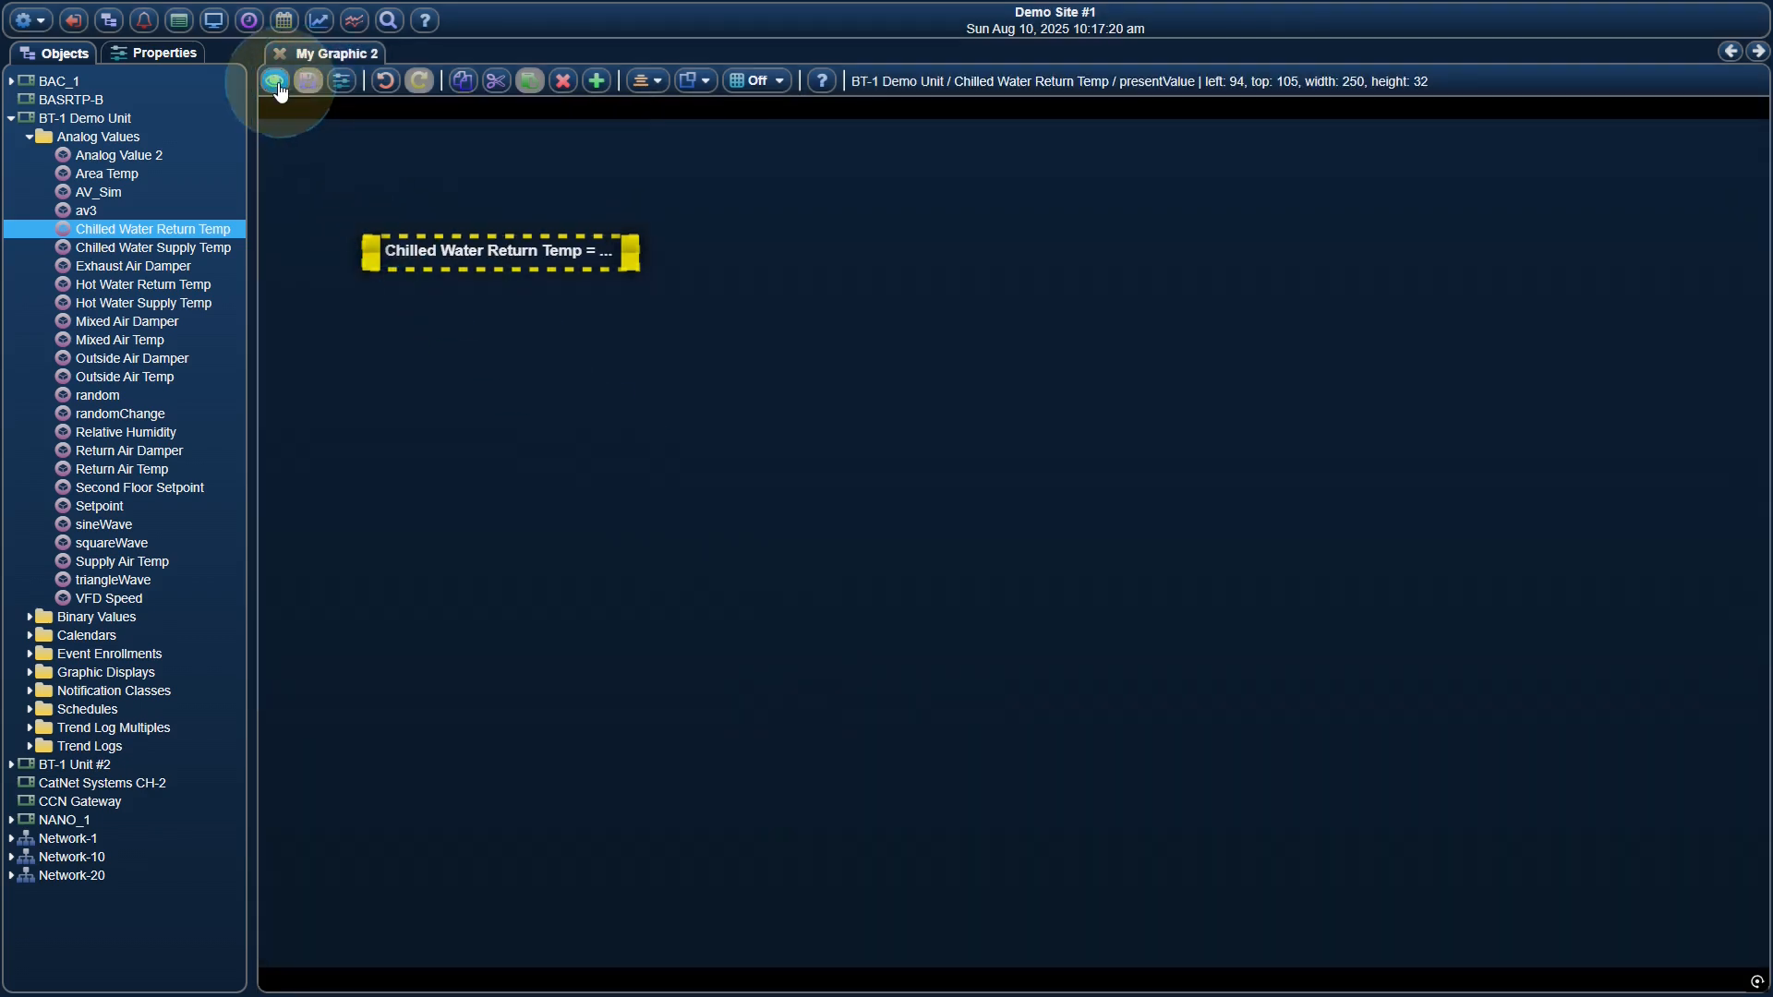
{"action": "left_click", "coordinate": [276, 83]}
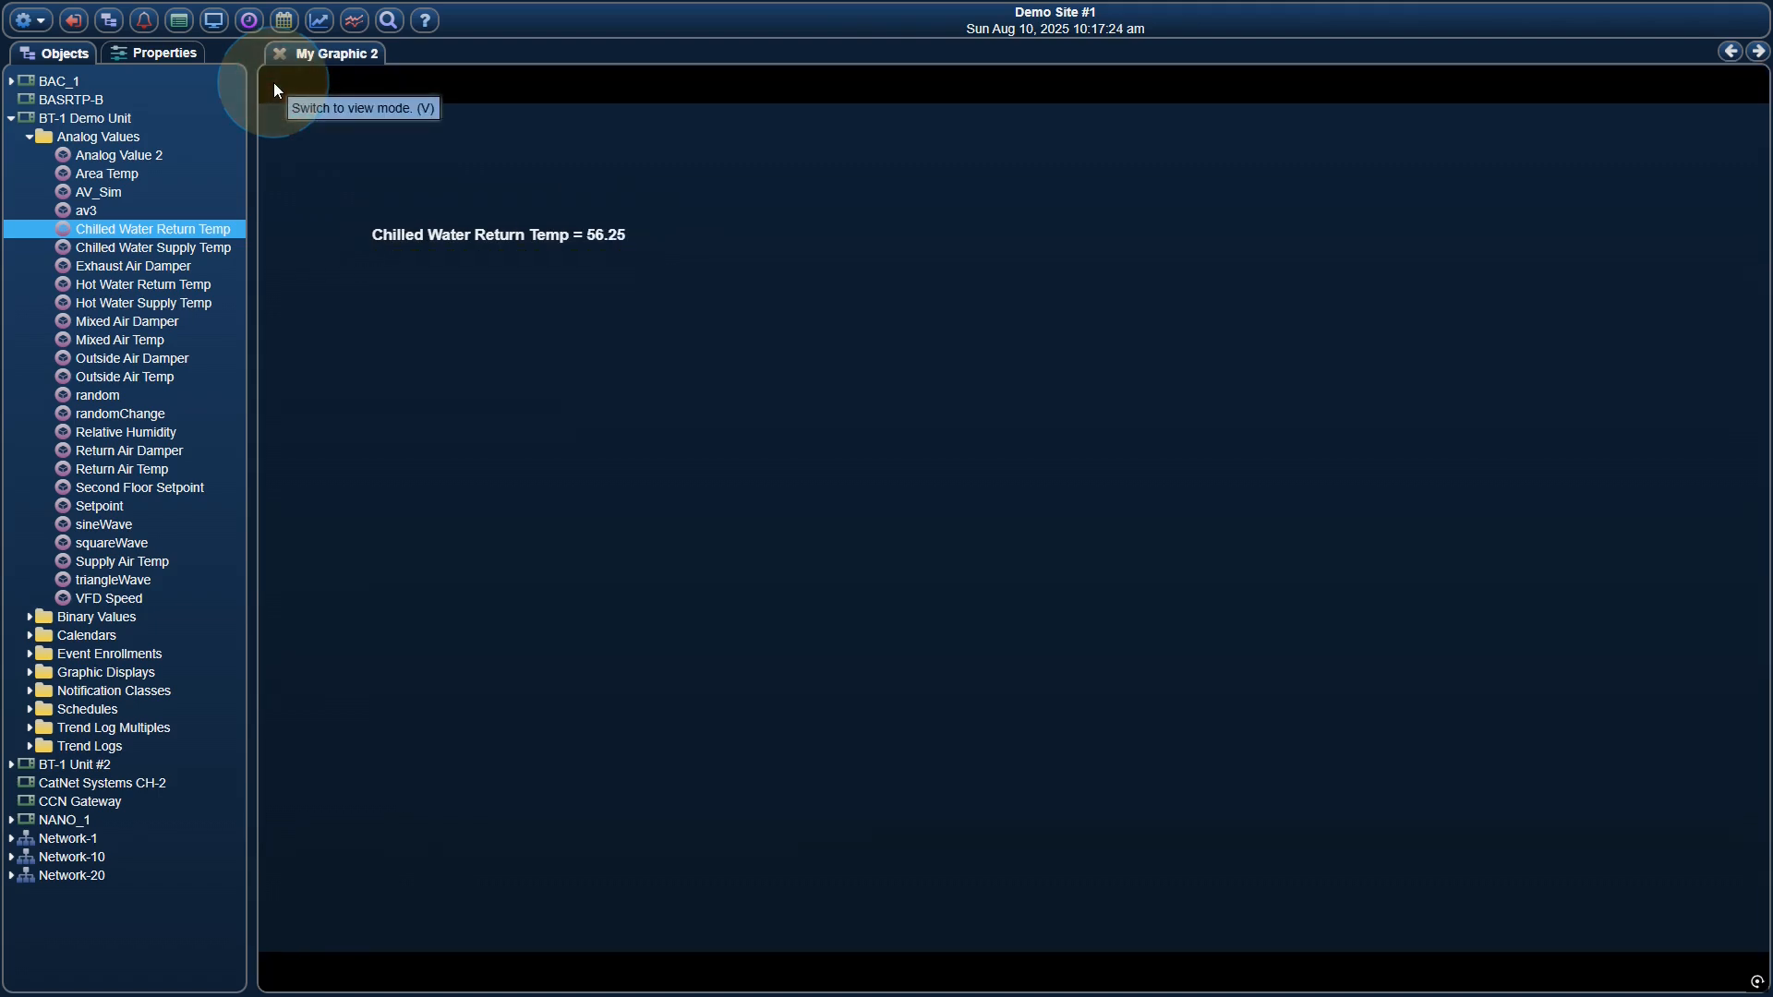
Return to edit mode and attach Area Temp from the object tree to the label's value point
{"action": "right_click", "coordinate": [412, 175]}
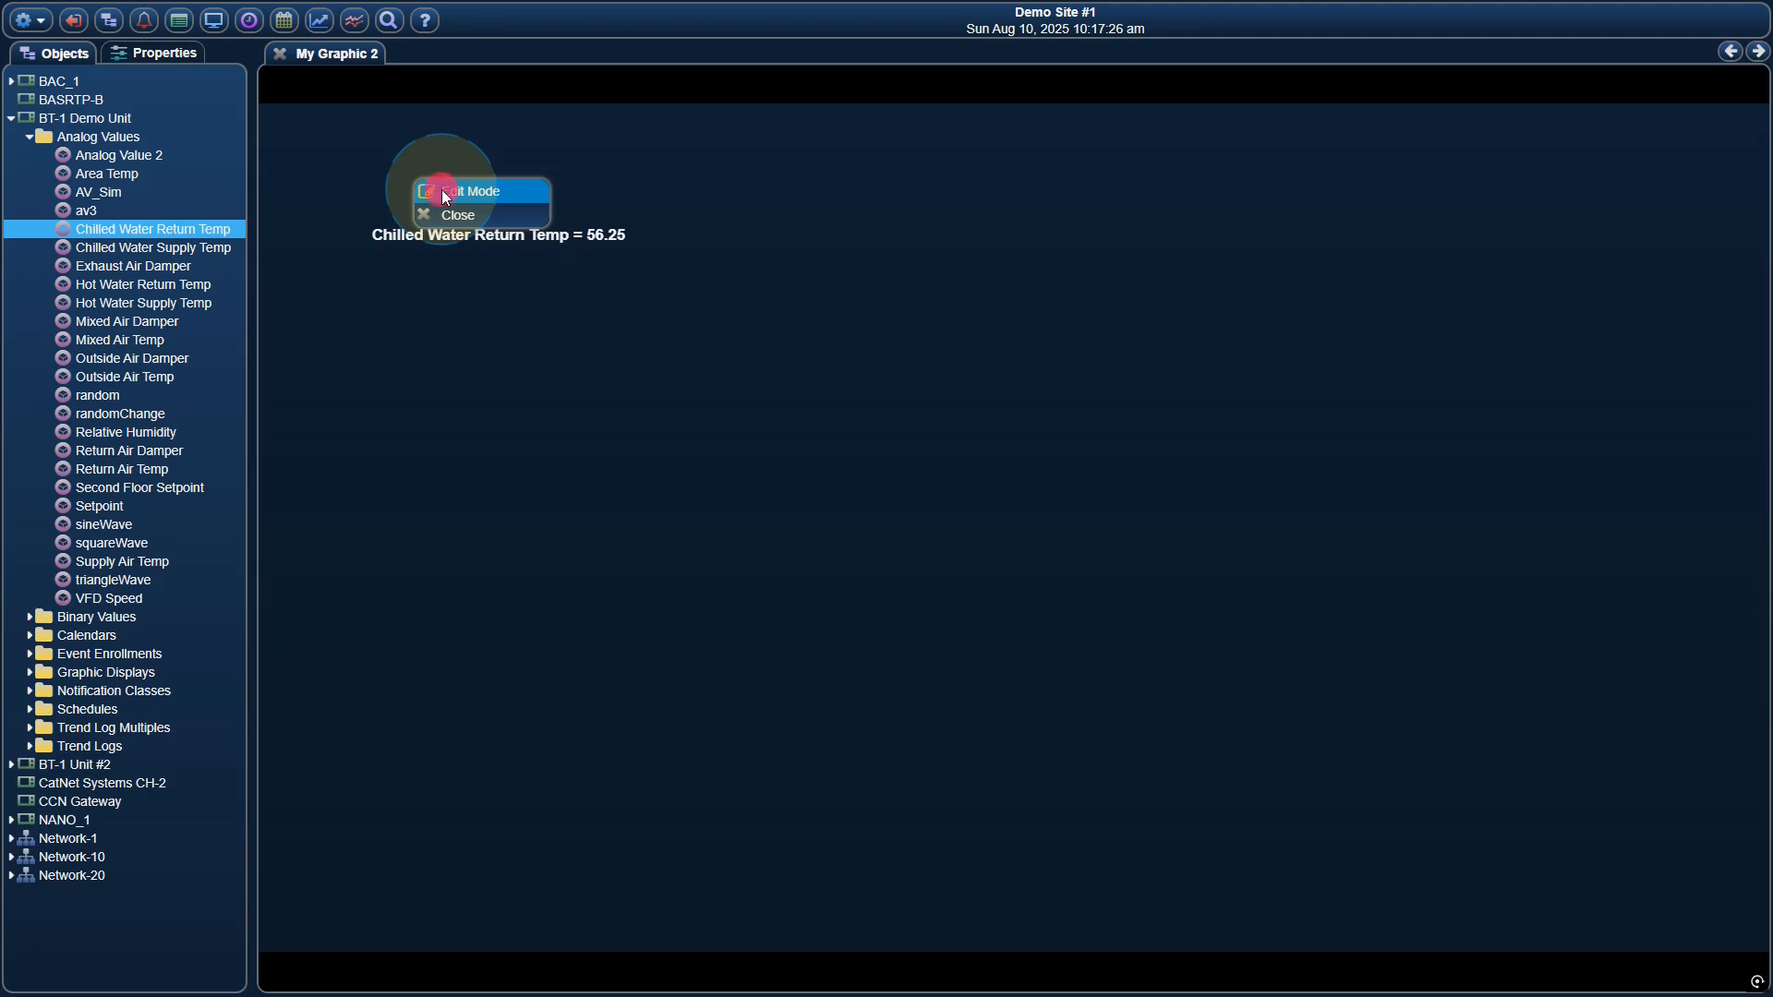
{"action": "left_click", "coordinate": [441, 191]}
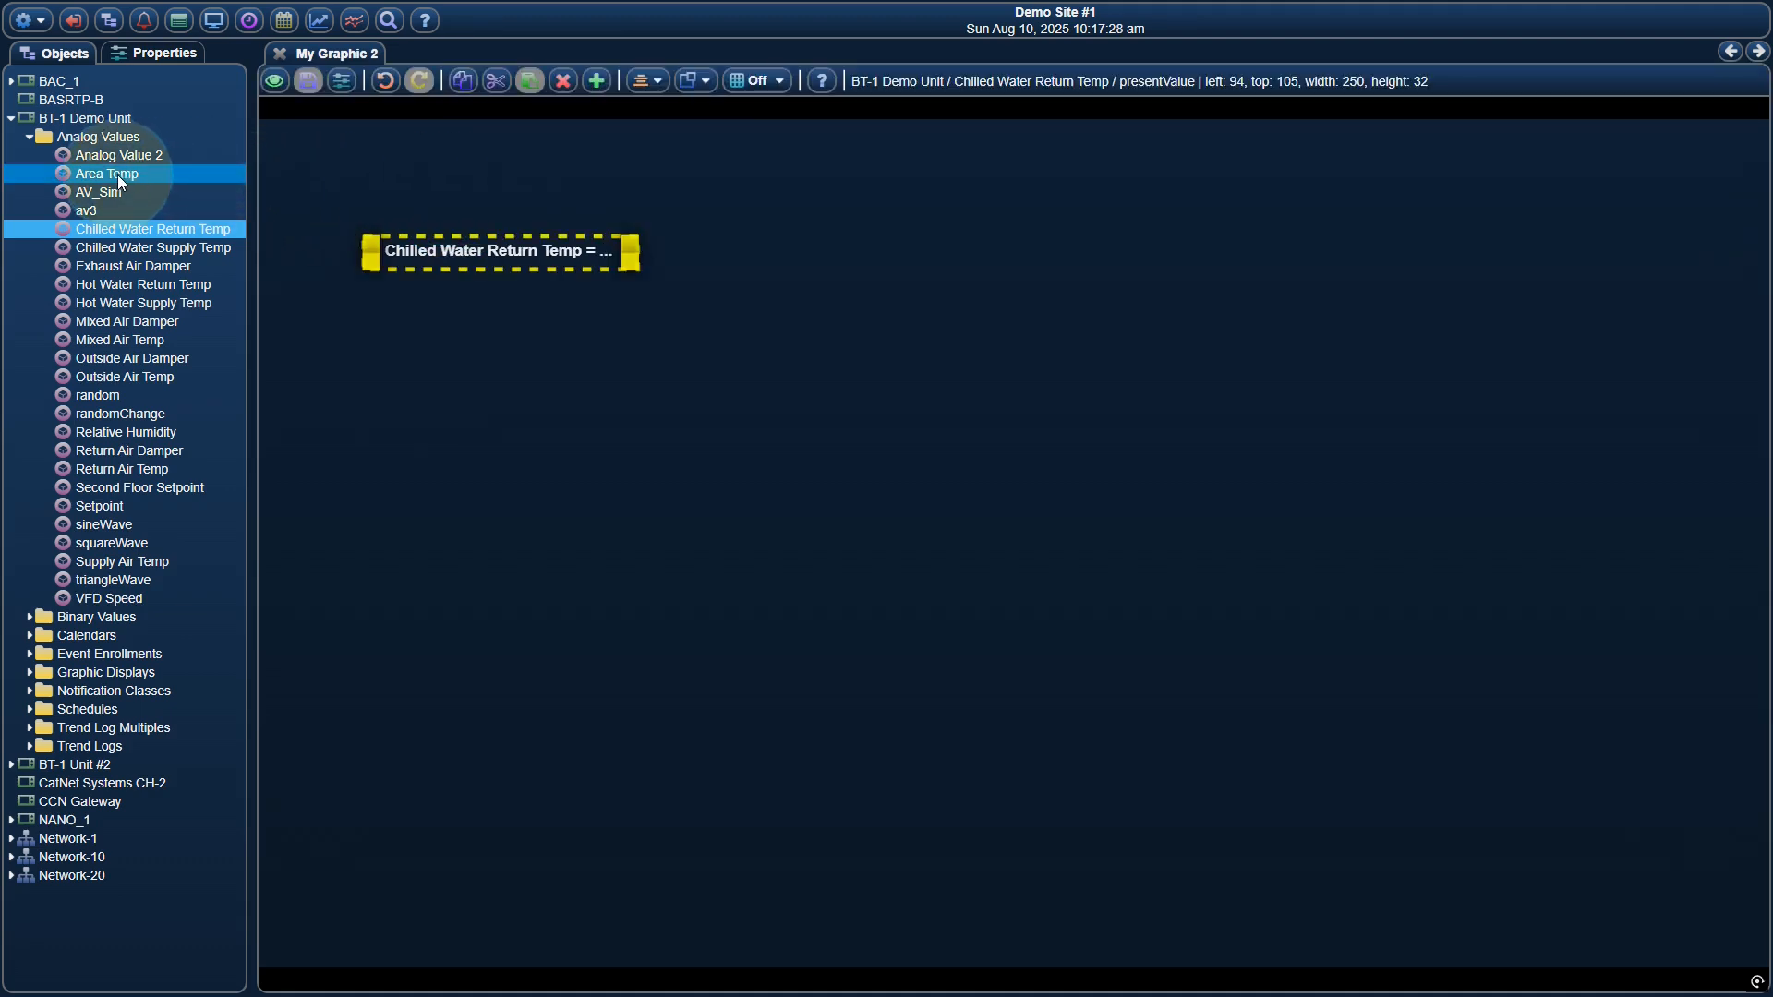
{"action": "left_click_drag", "start_coordinate": [119, 174], "coordinate": [461, 251]}
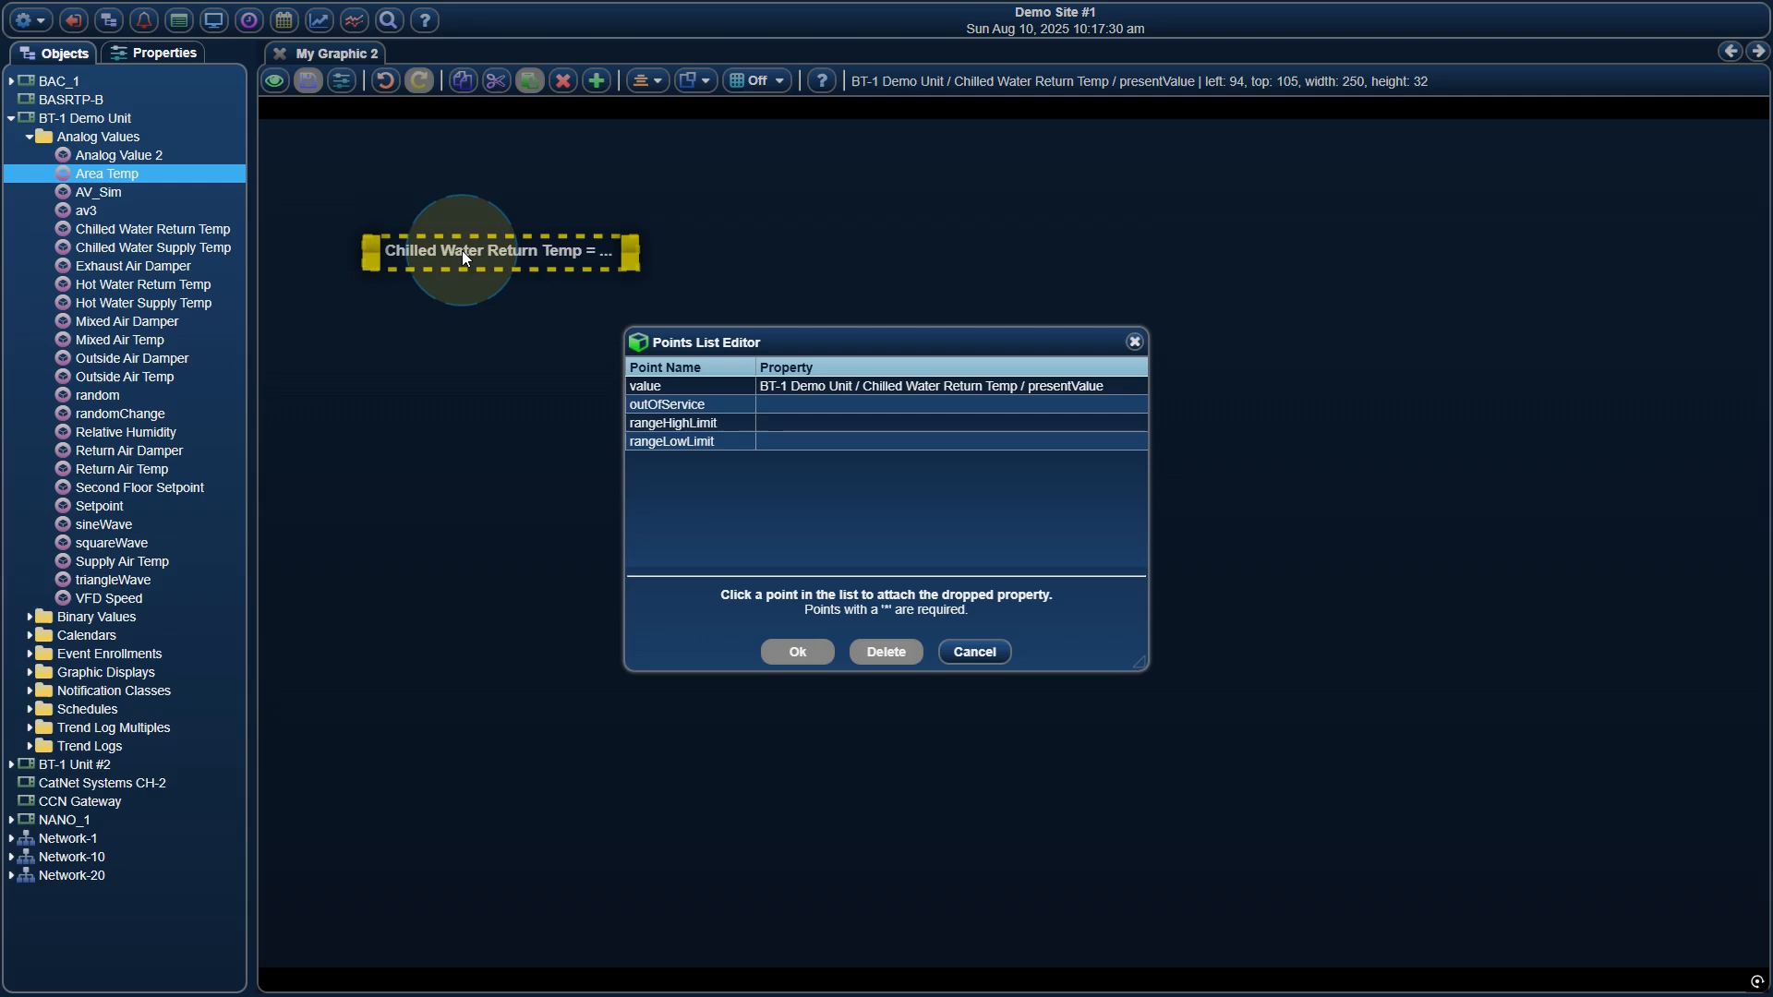
{"action": "left_click", "coordinate": [858, 388]}
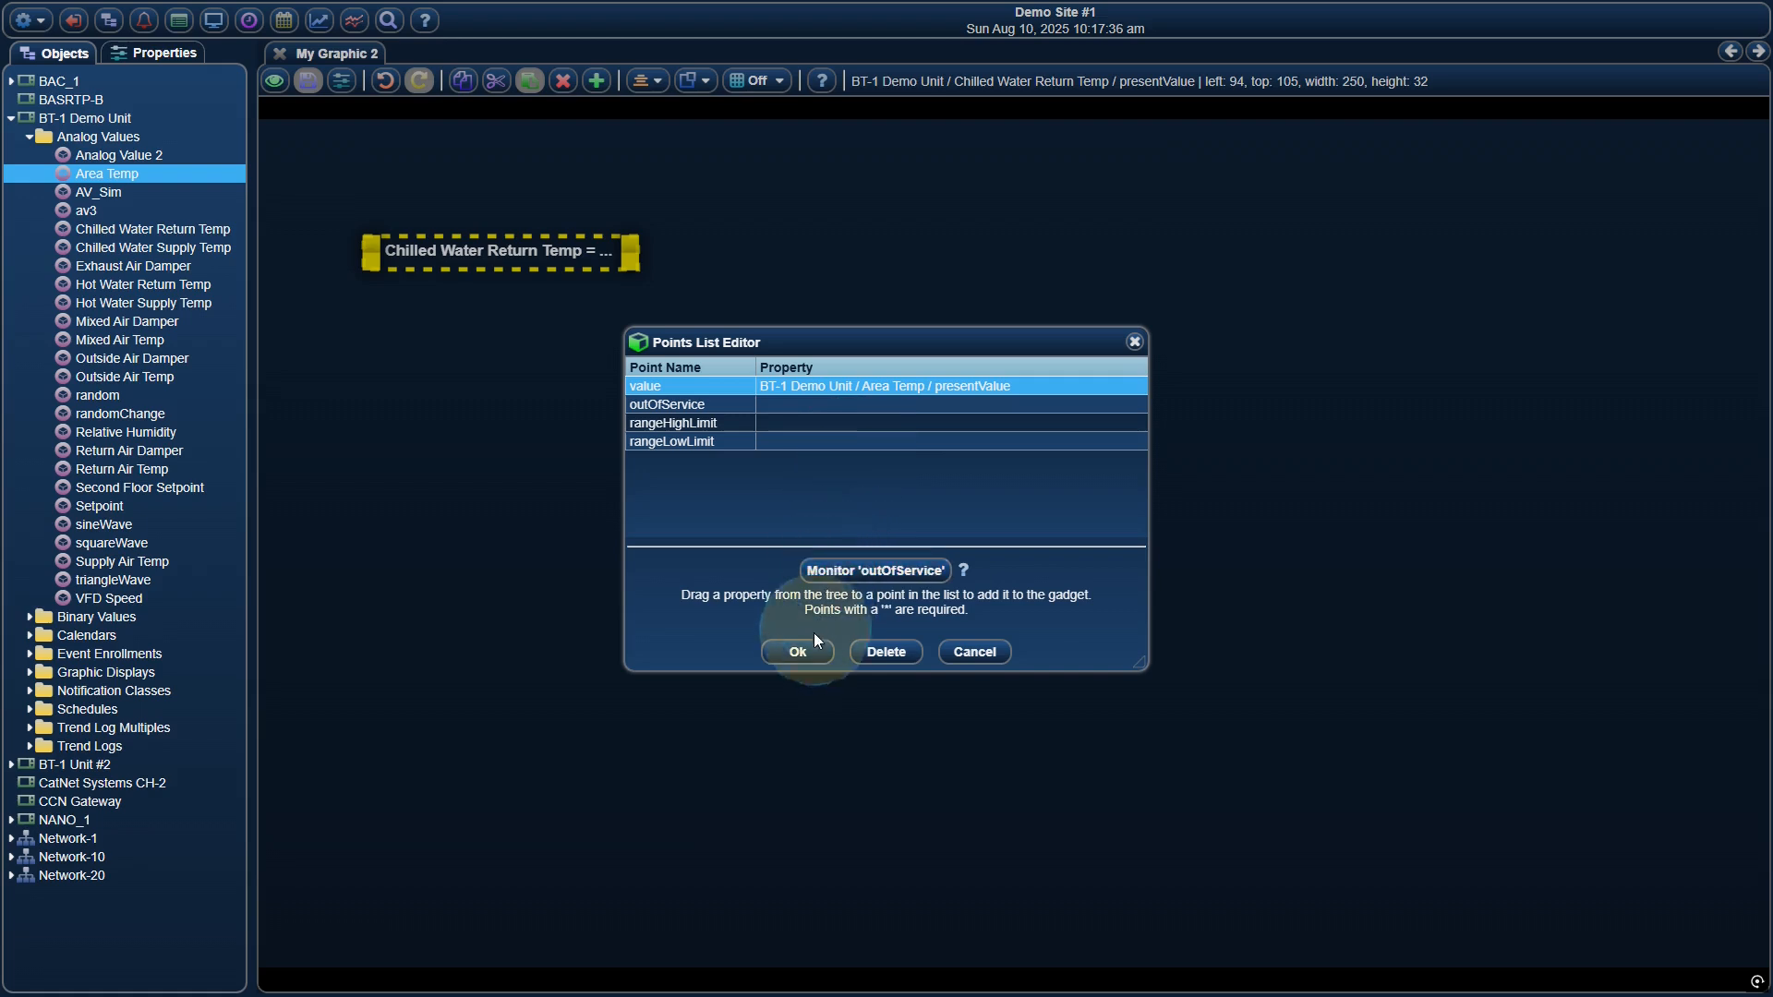
{"action": "left_click", "coordinate": [796, 652]}
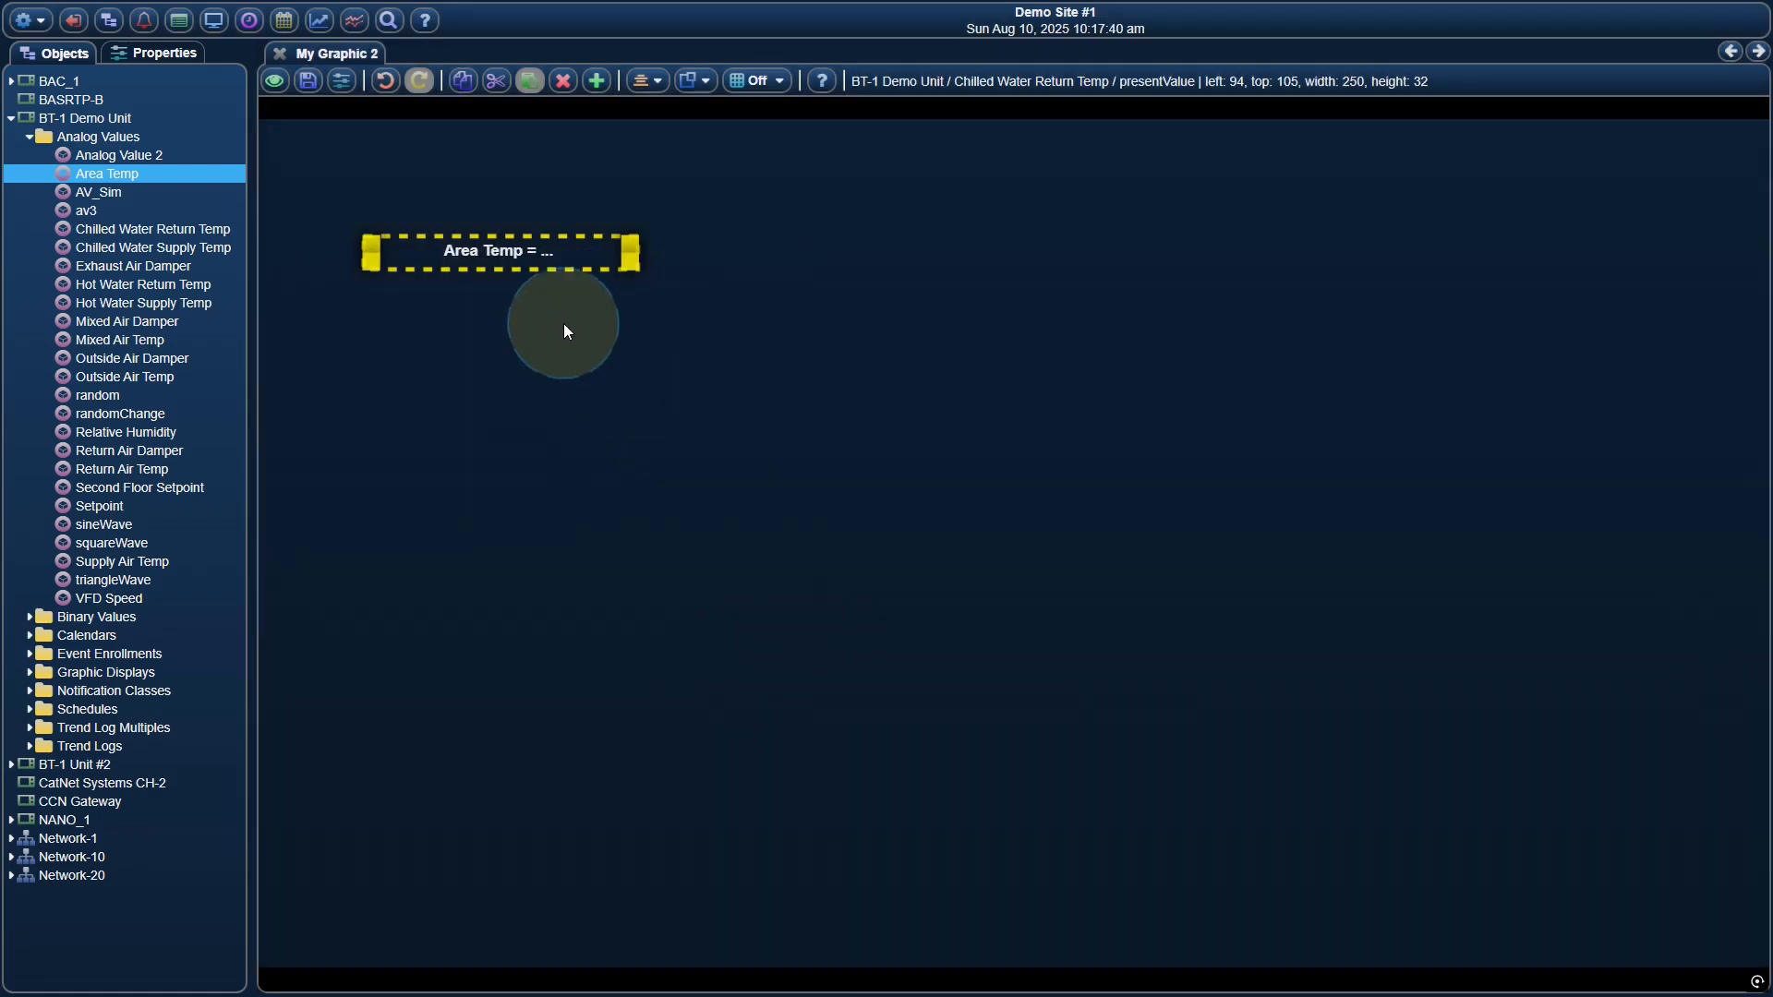
Add monitoring of Area Temp's outOfService property to the label's points list
{"action": "right_click", "coordinate": [586, 263]}
{"action": "mouse_move", "coordinate": [704, 396]}
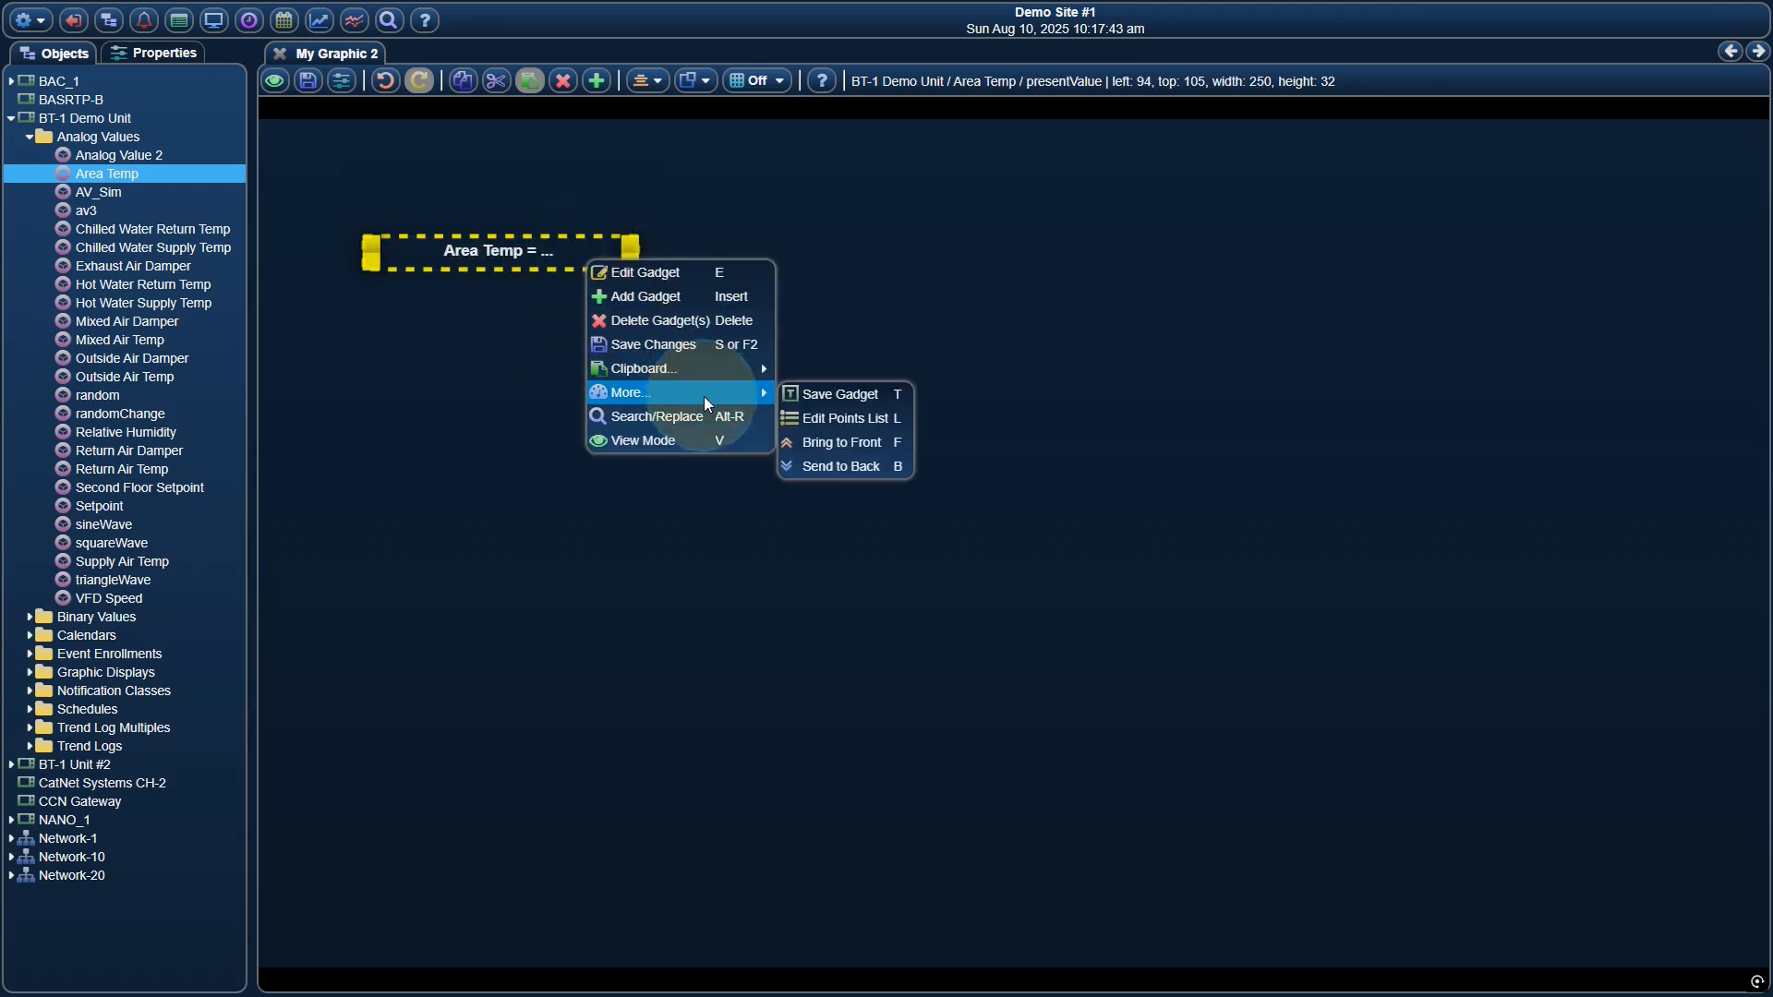
{"action": "left_click", "coordinate": [838, 417]}
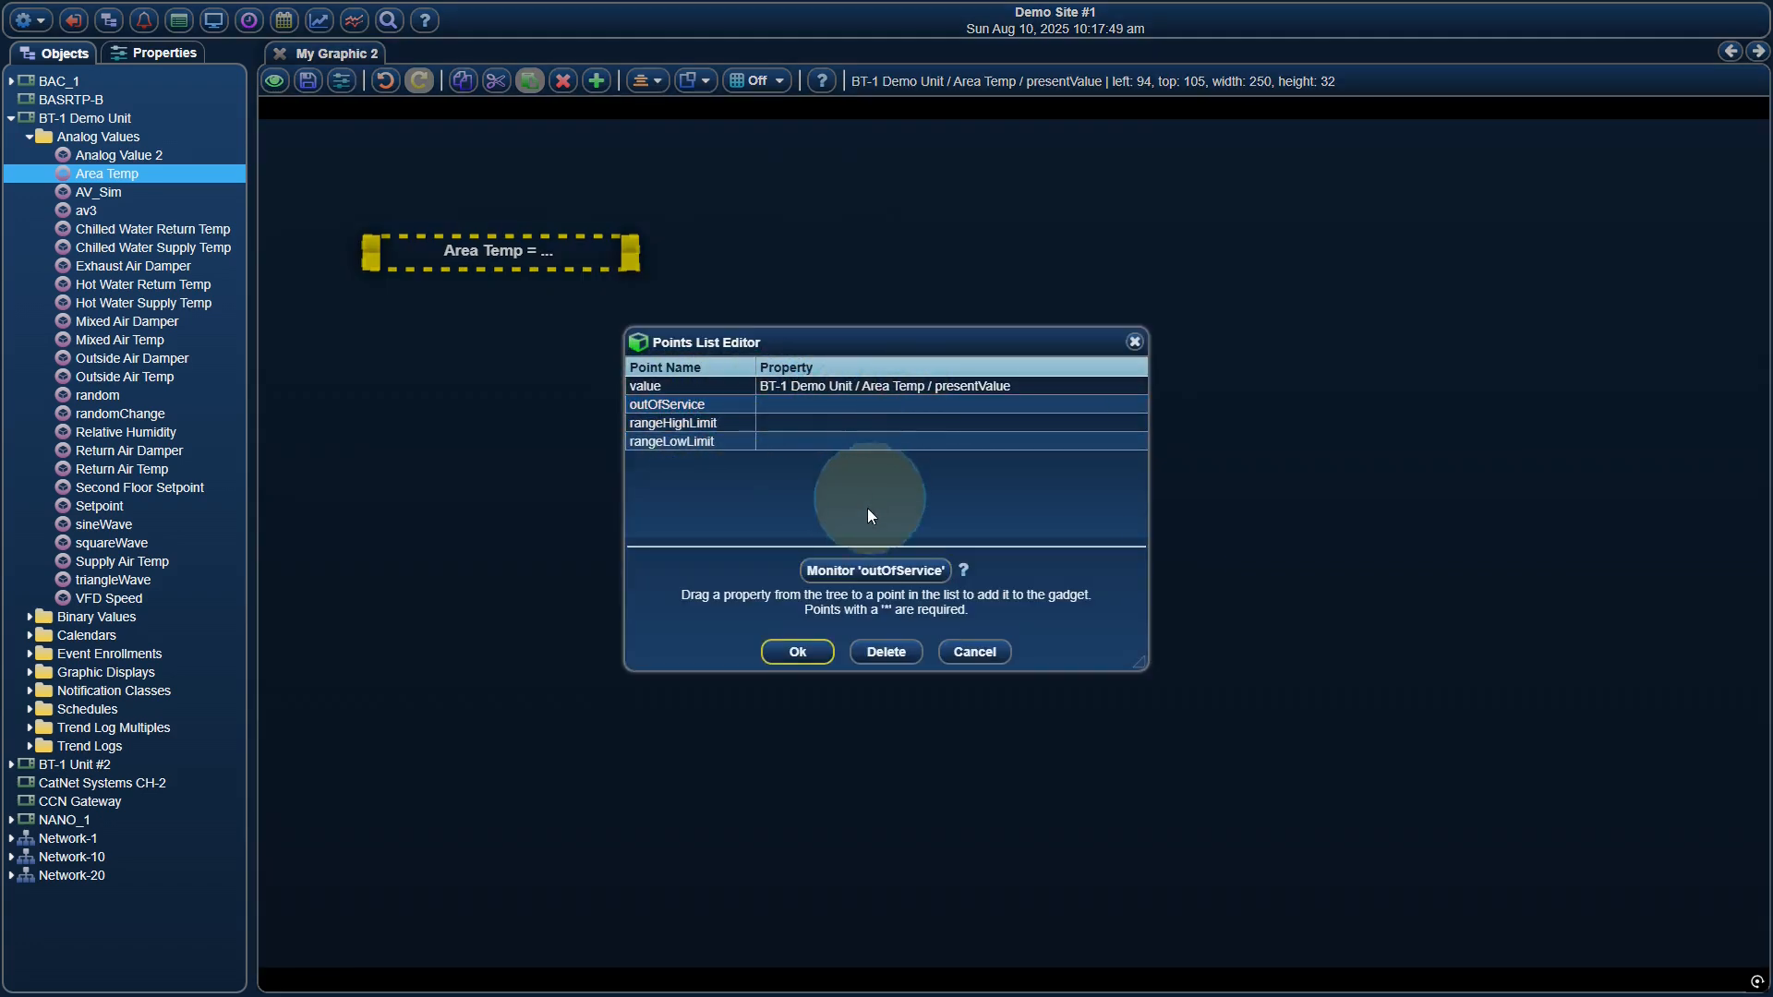
{"action": "left_click", "coordinate": [850, 574]}
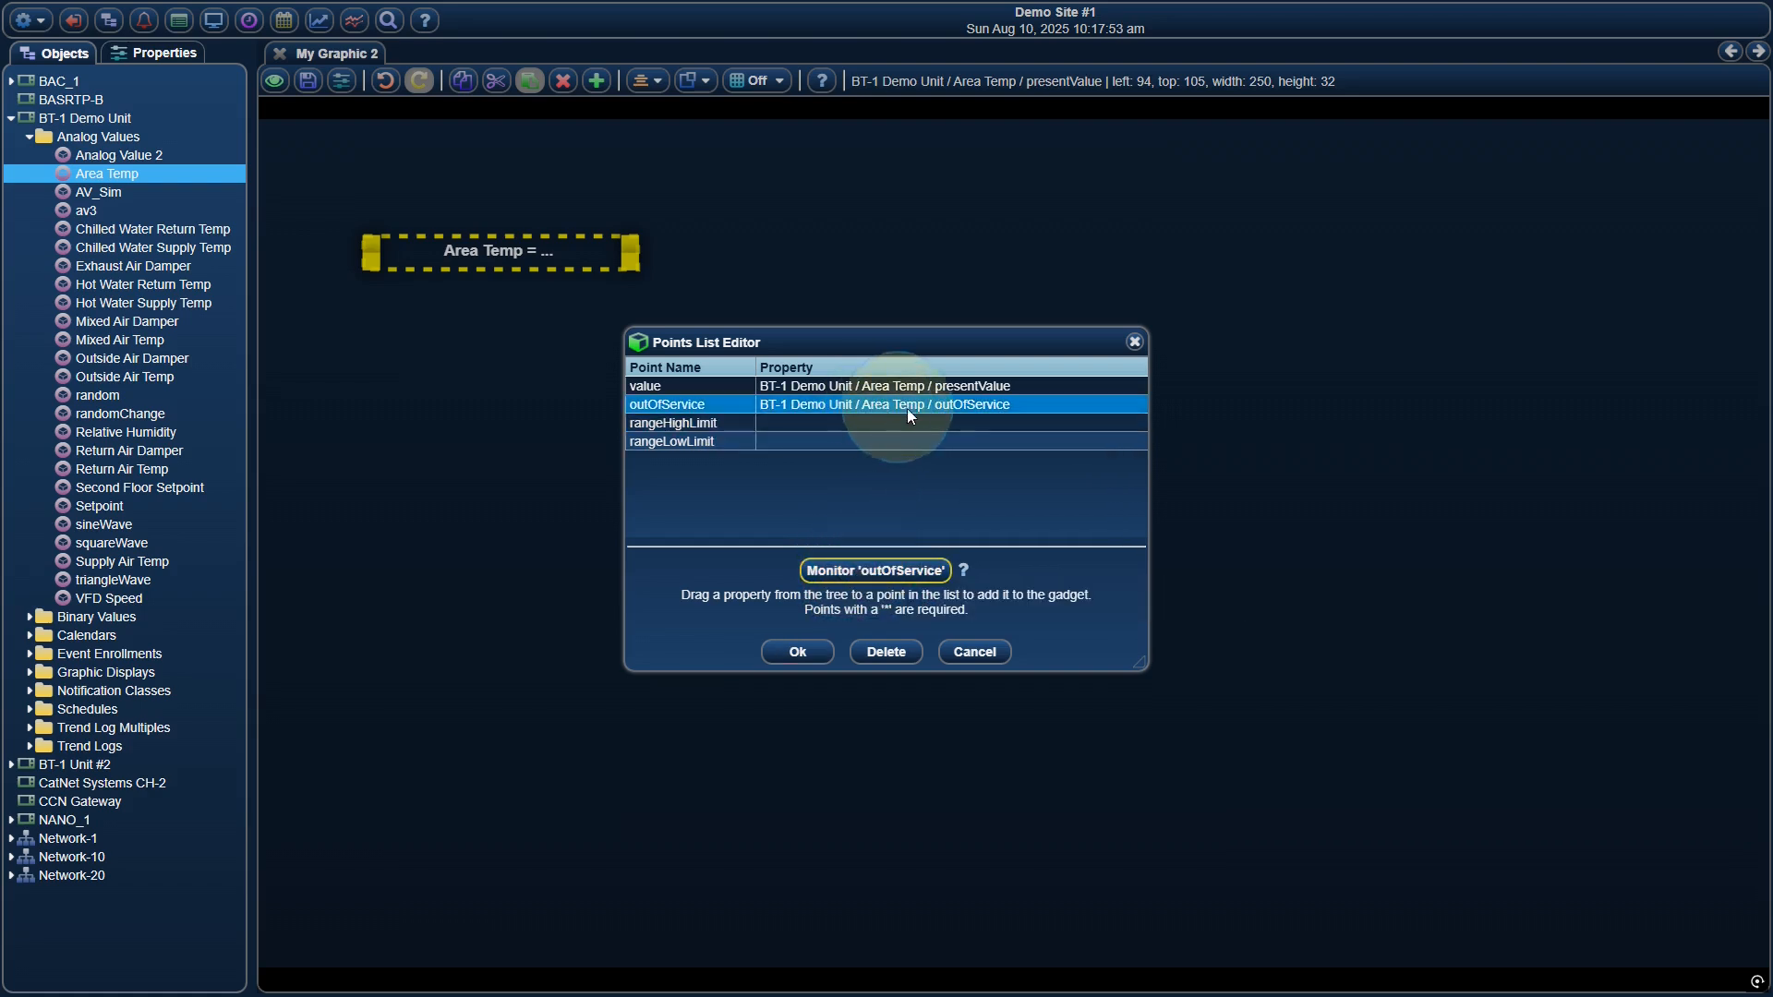
{"action": "left_click", "coordinate": [798, 652]}
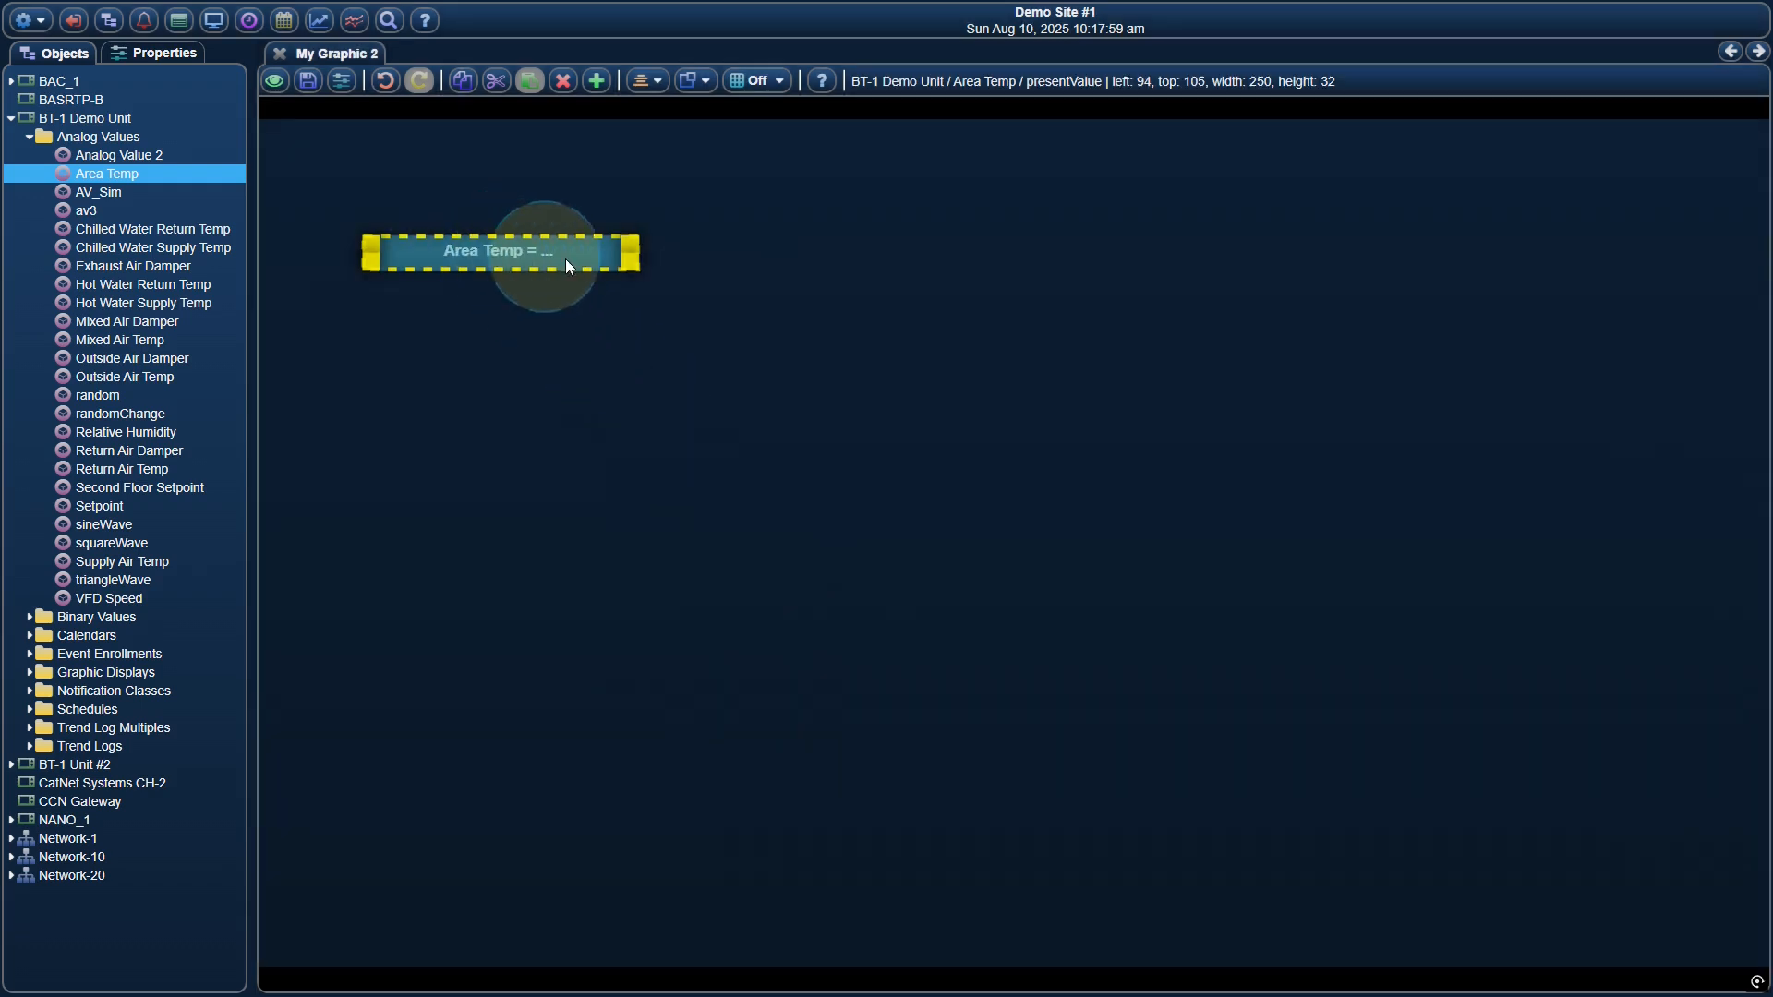
Shrink the Area Temp label to about 178 wide by 30 high and save the graphic
{"action": "left_click_drag", "start_coordinate": [628, 267], "coordinate": [550, 271]}
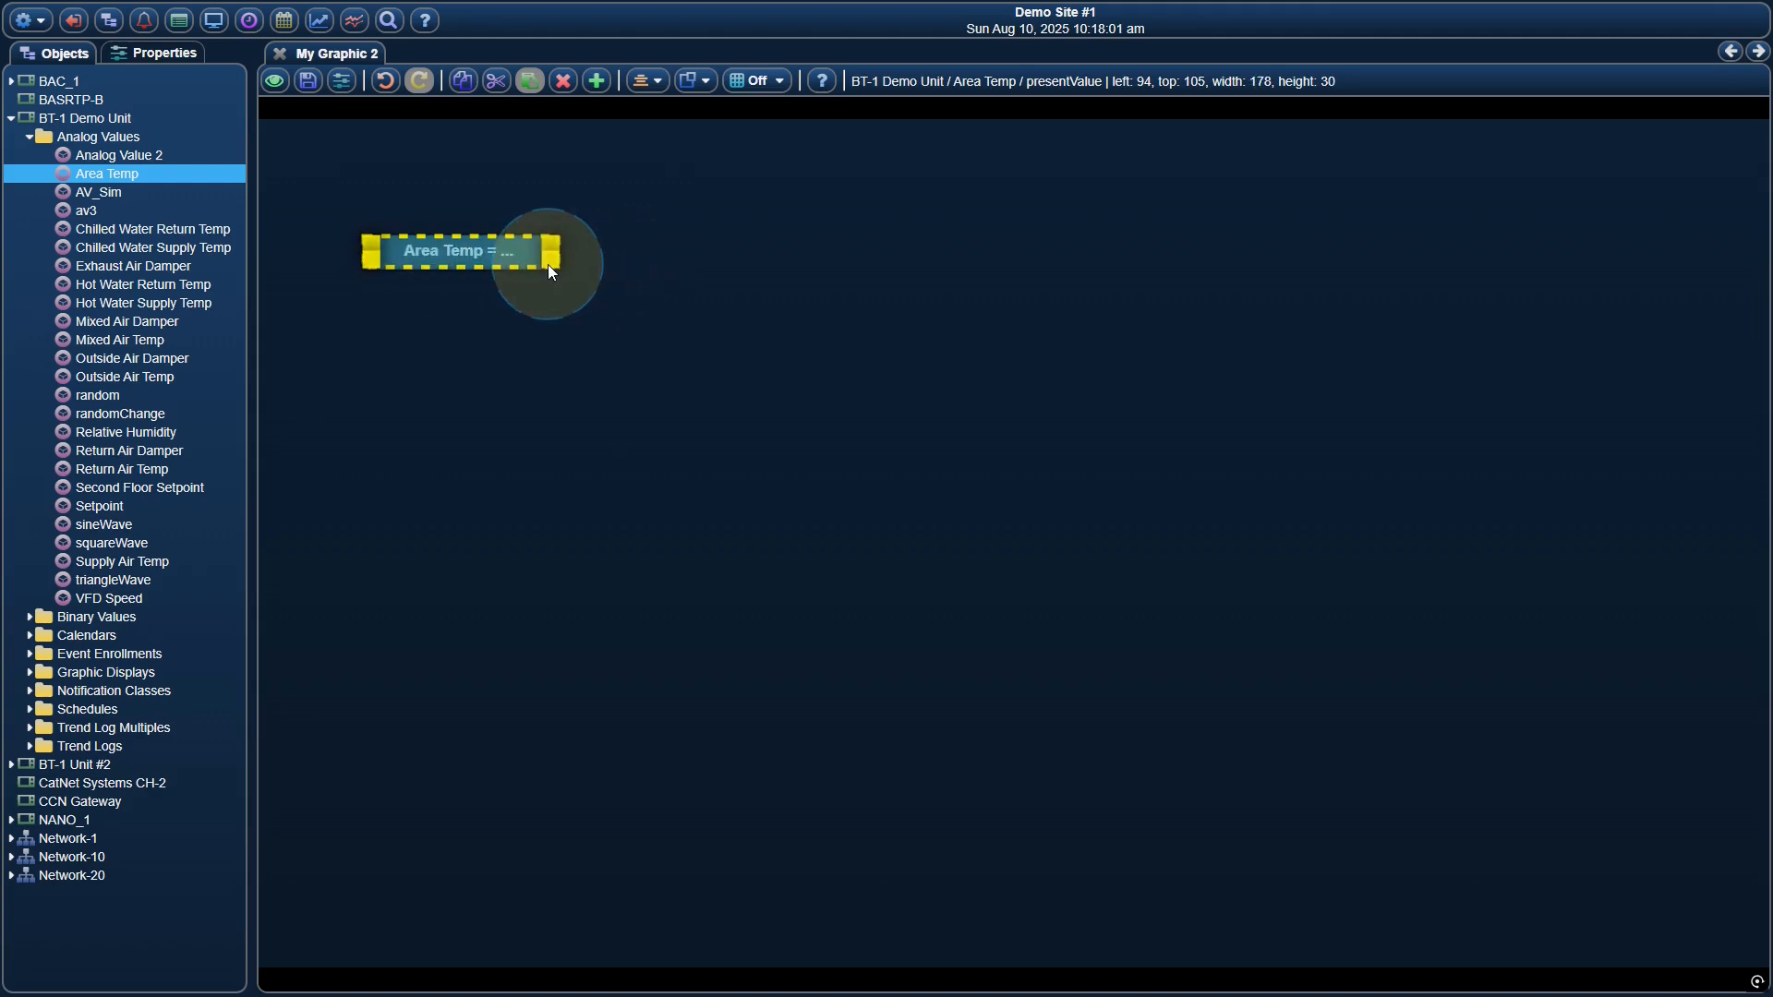
{"action": "left_click", "coordinate": [308, 80]}
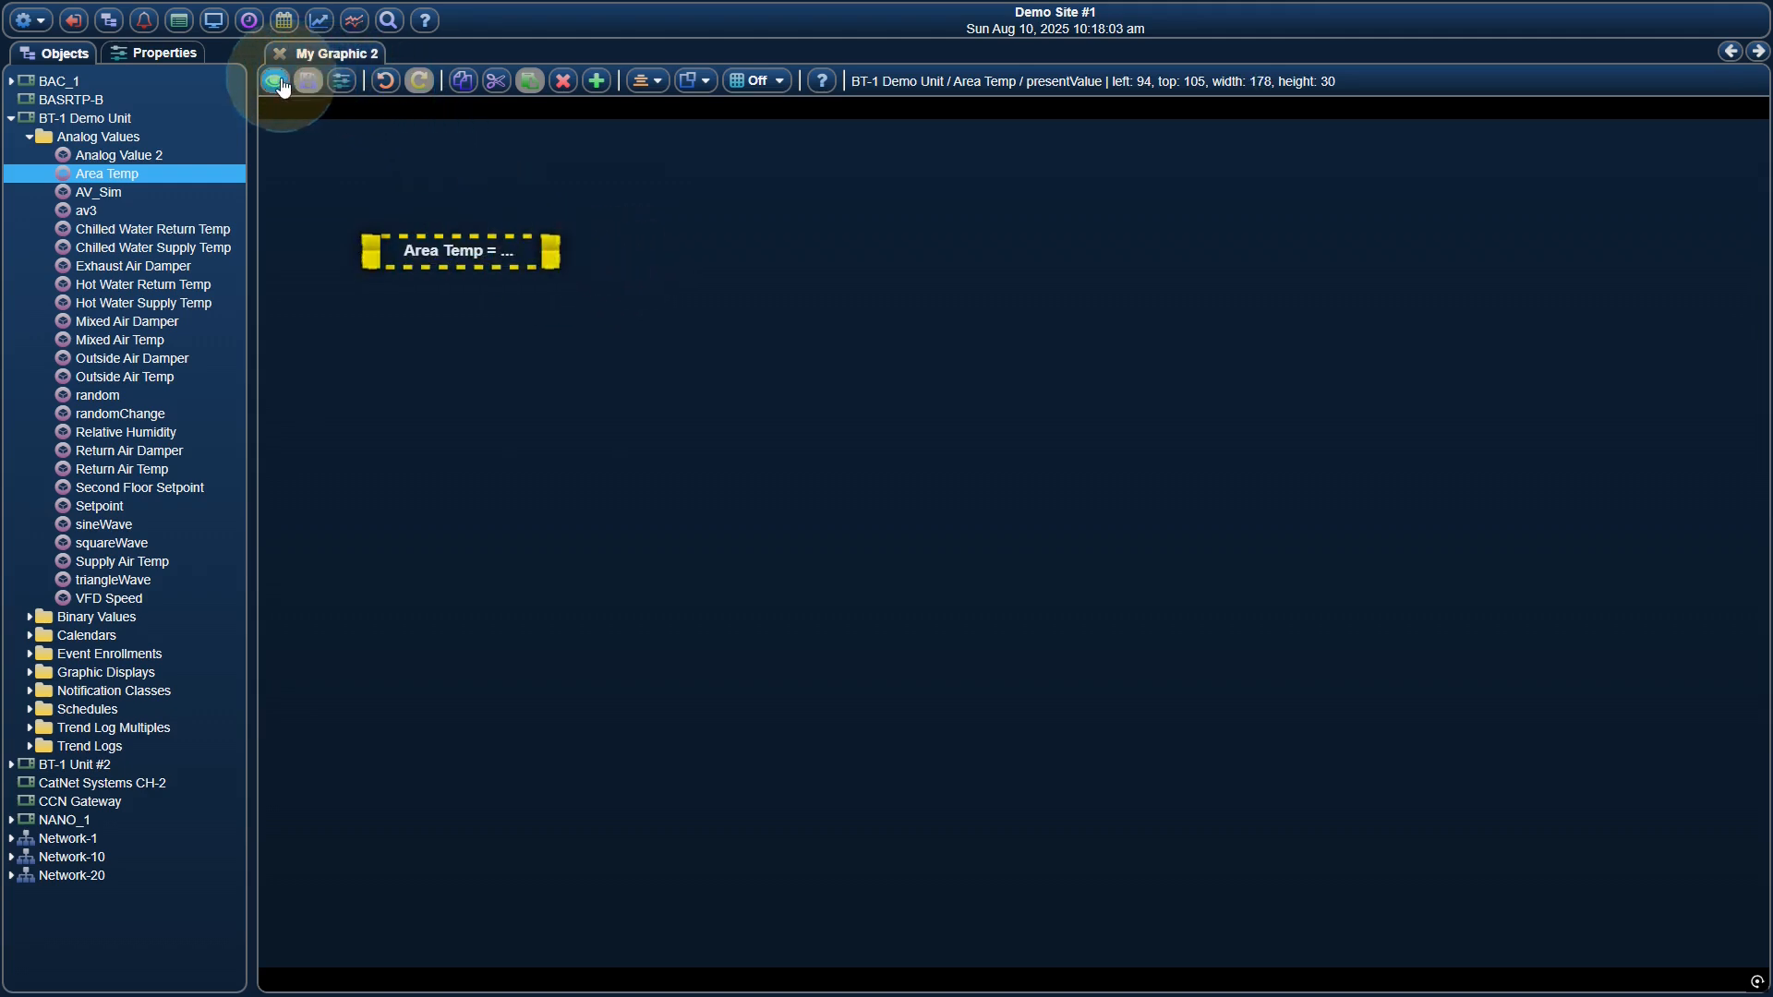
In view mode, set the Area Temp analog value to Out of Service
{"action": "left_click", "coordinate": [275, 81]}
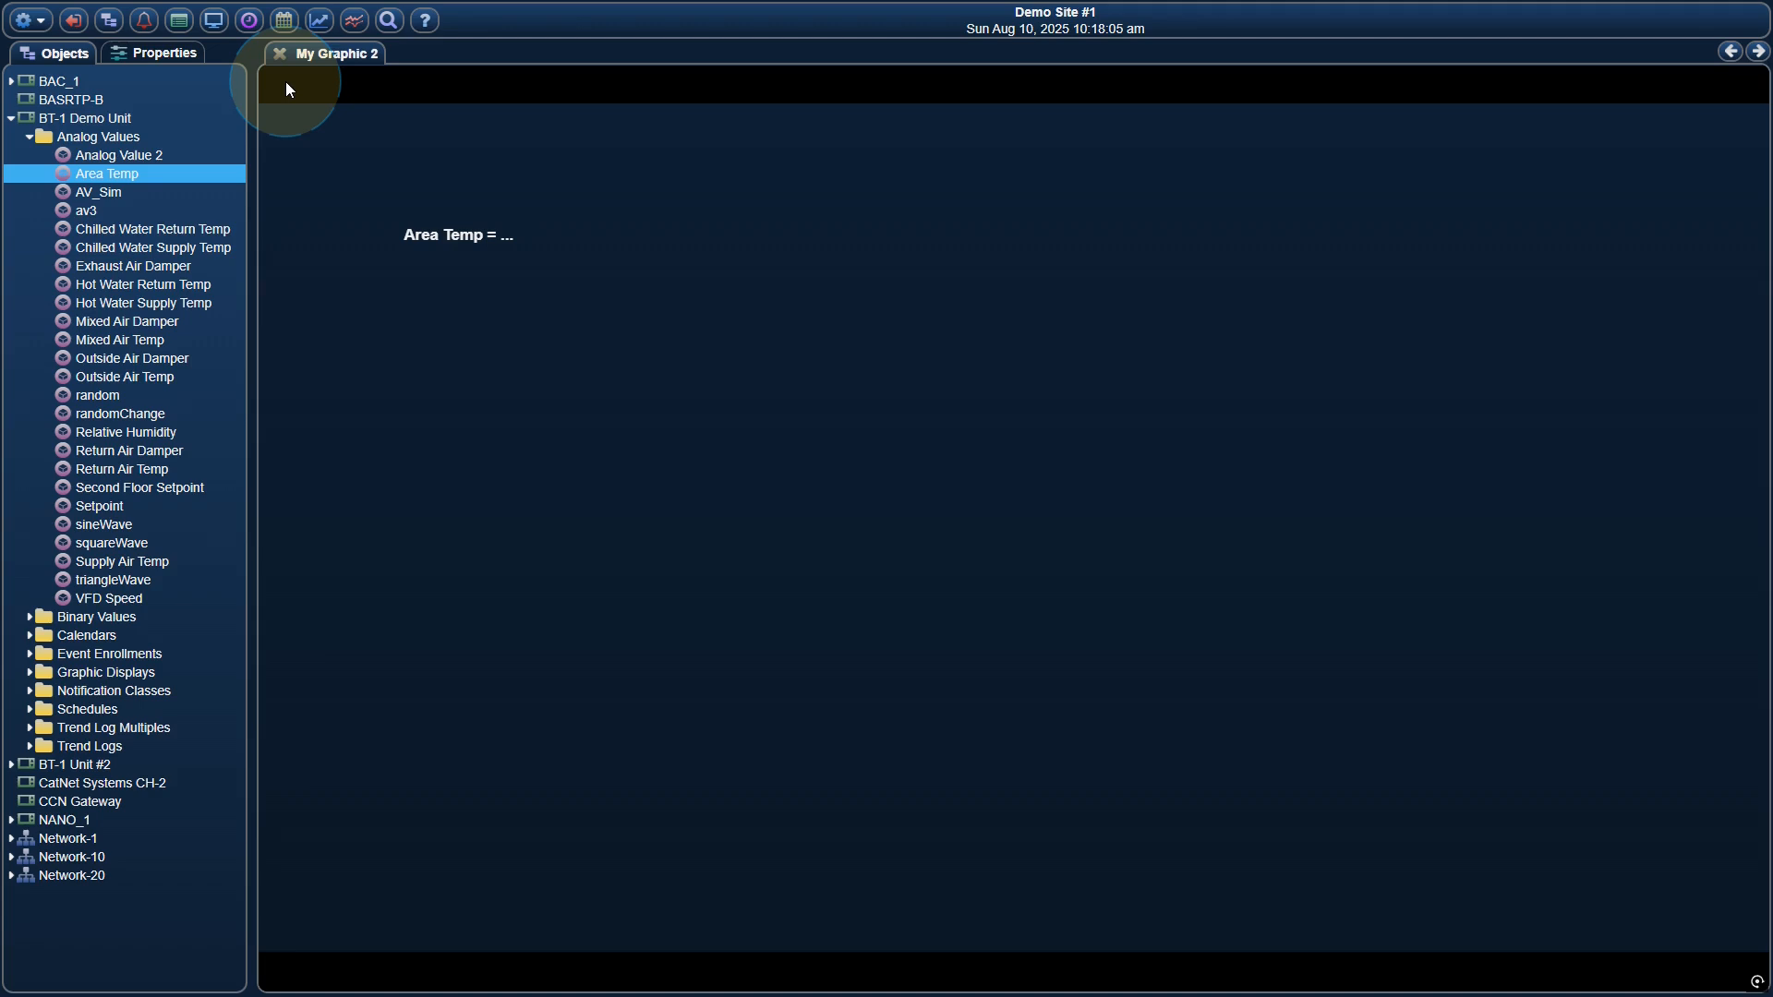
{"action": "left_click", "coordinate": [491, 236]}
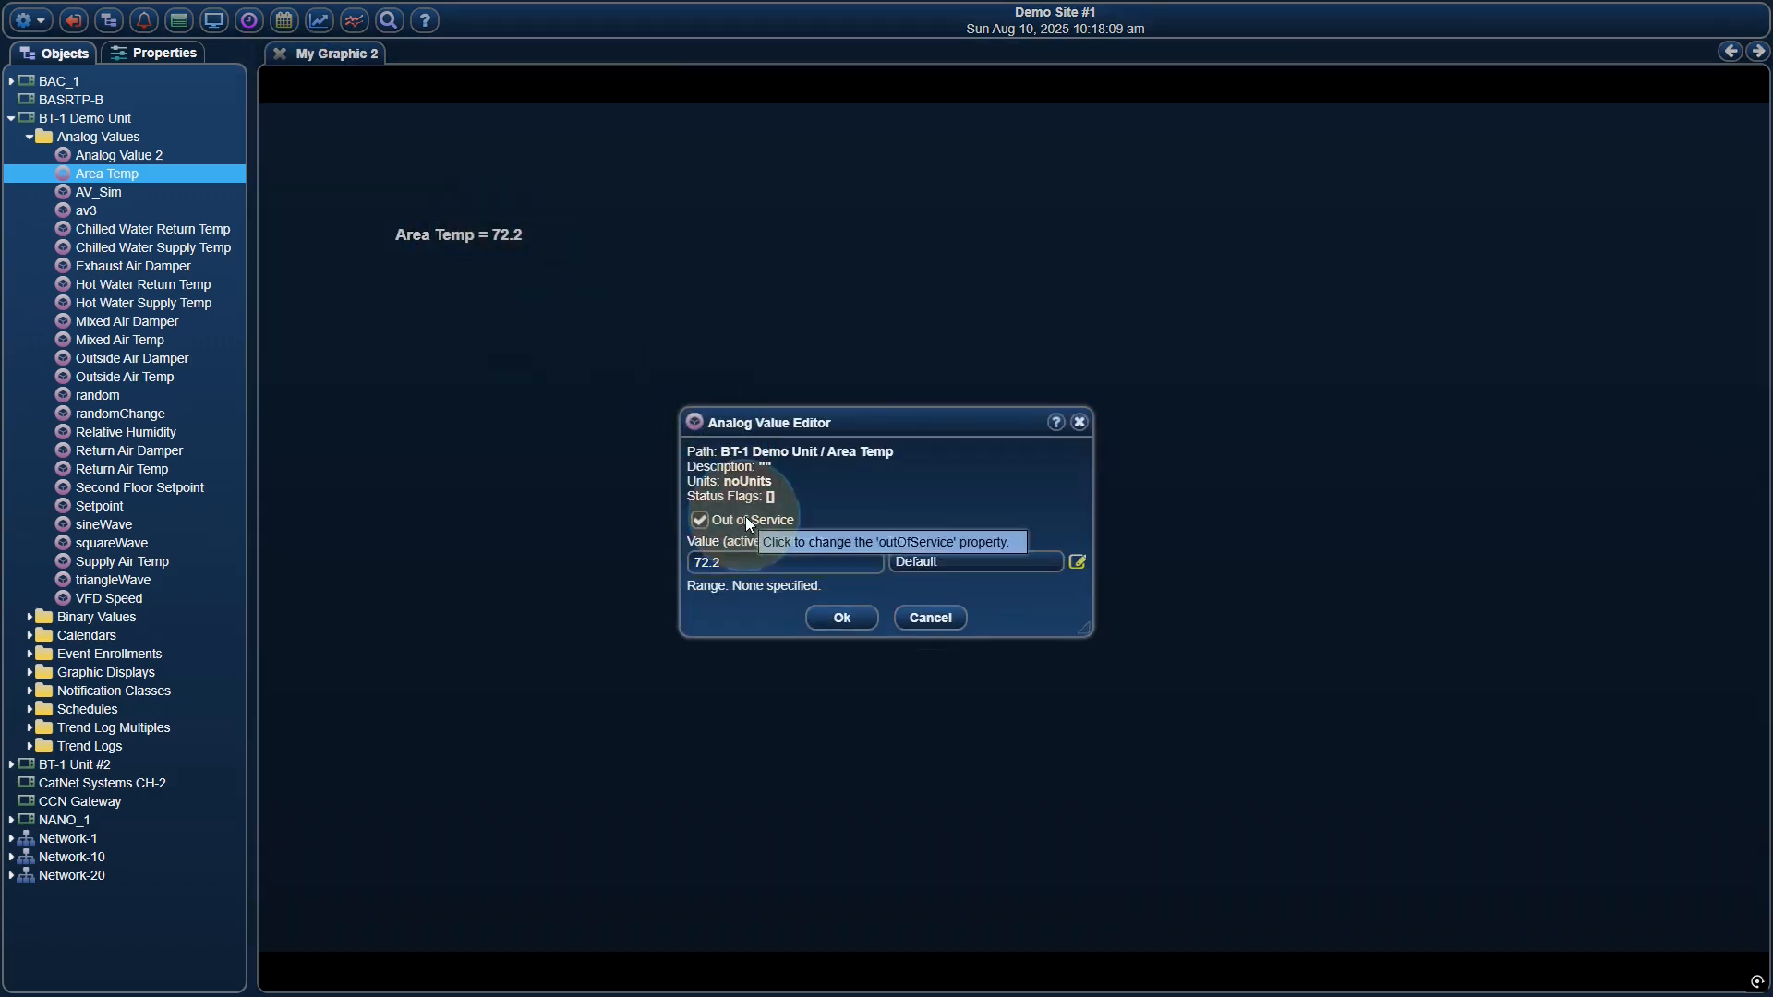
{"action": "left_click", "coordinate": [841, 617]}
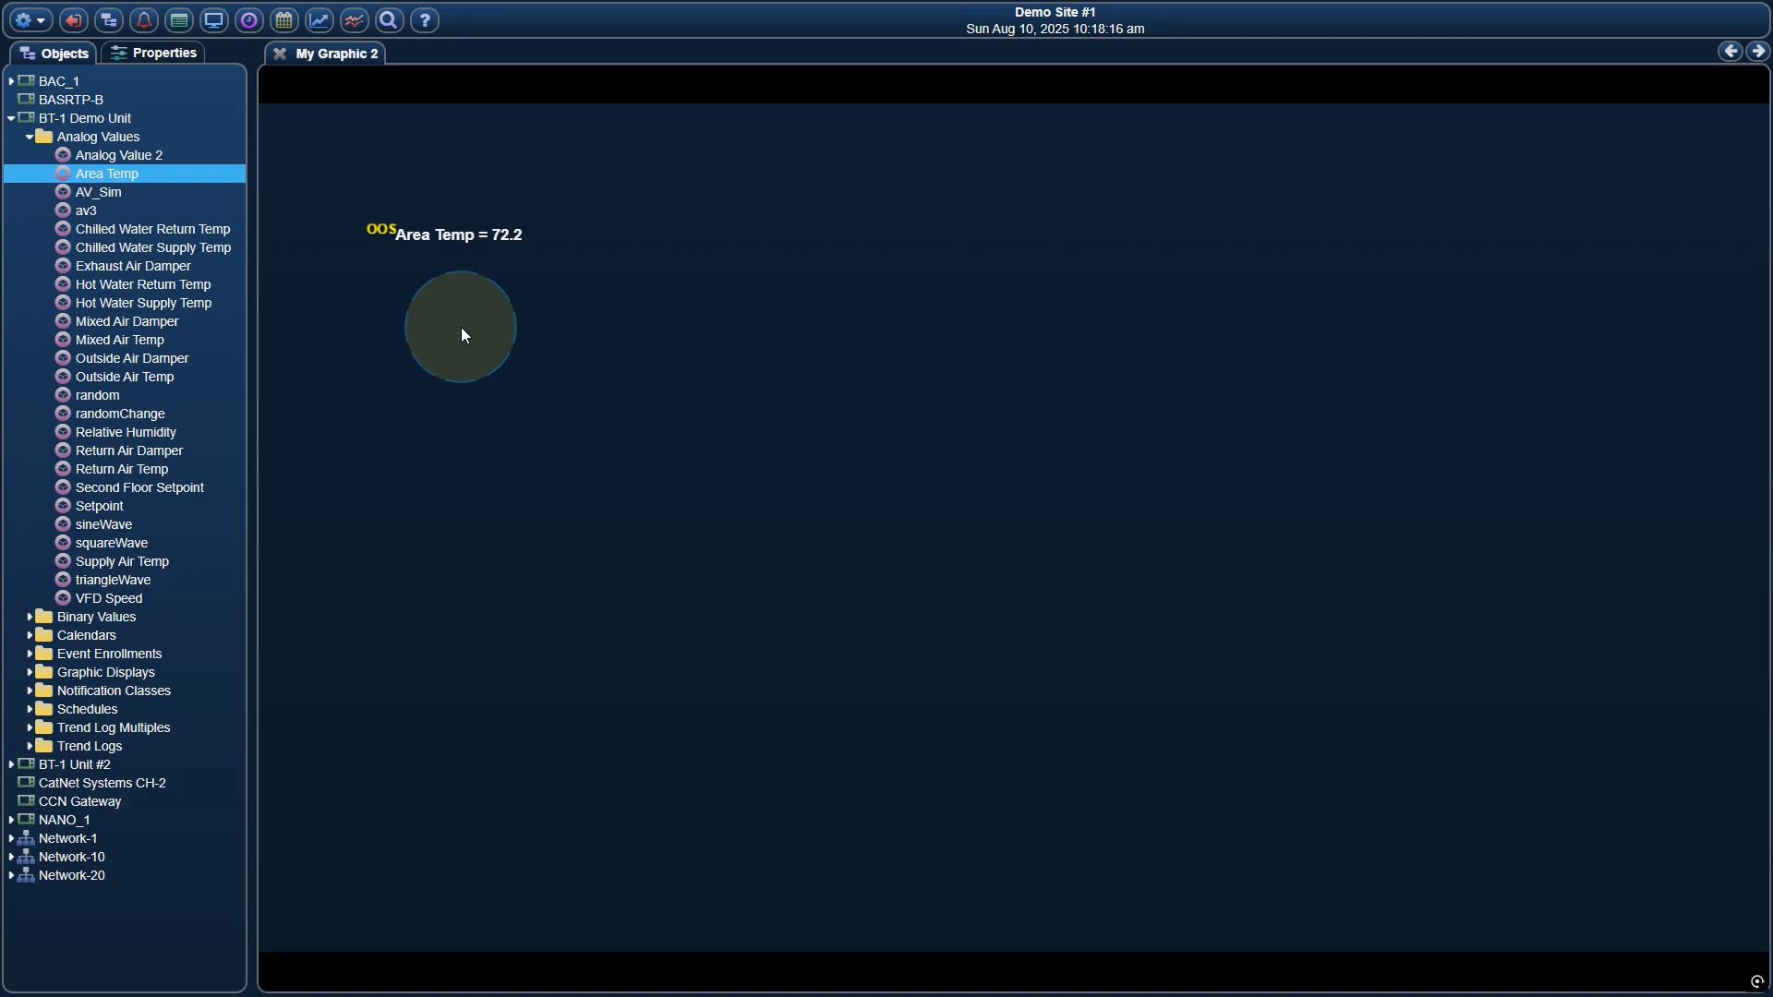
Return to edit mode, widen the Area Temp label to about 197 by 29, save and view the graphic
{"action": "right_click", "coordinate": [494, 234]}
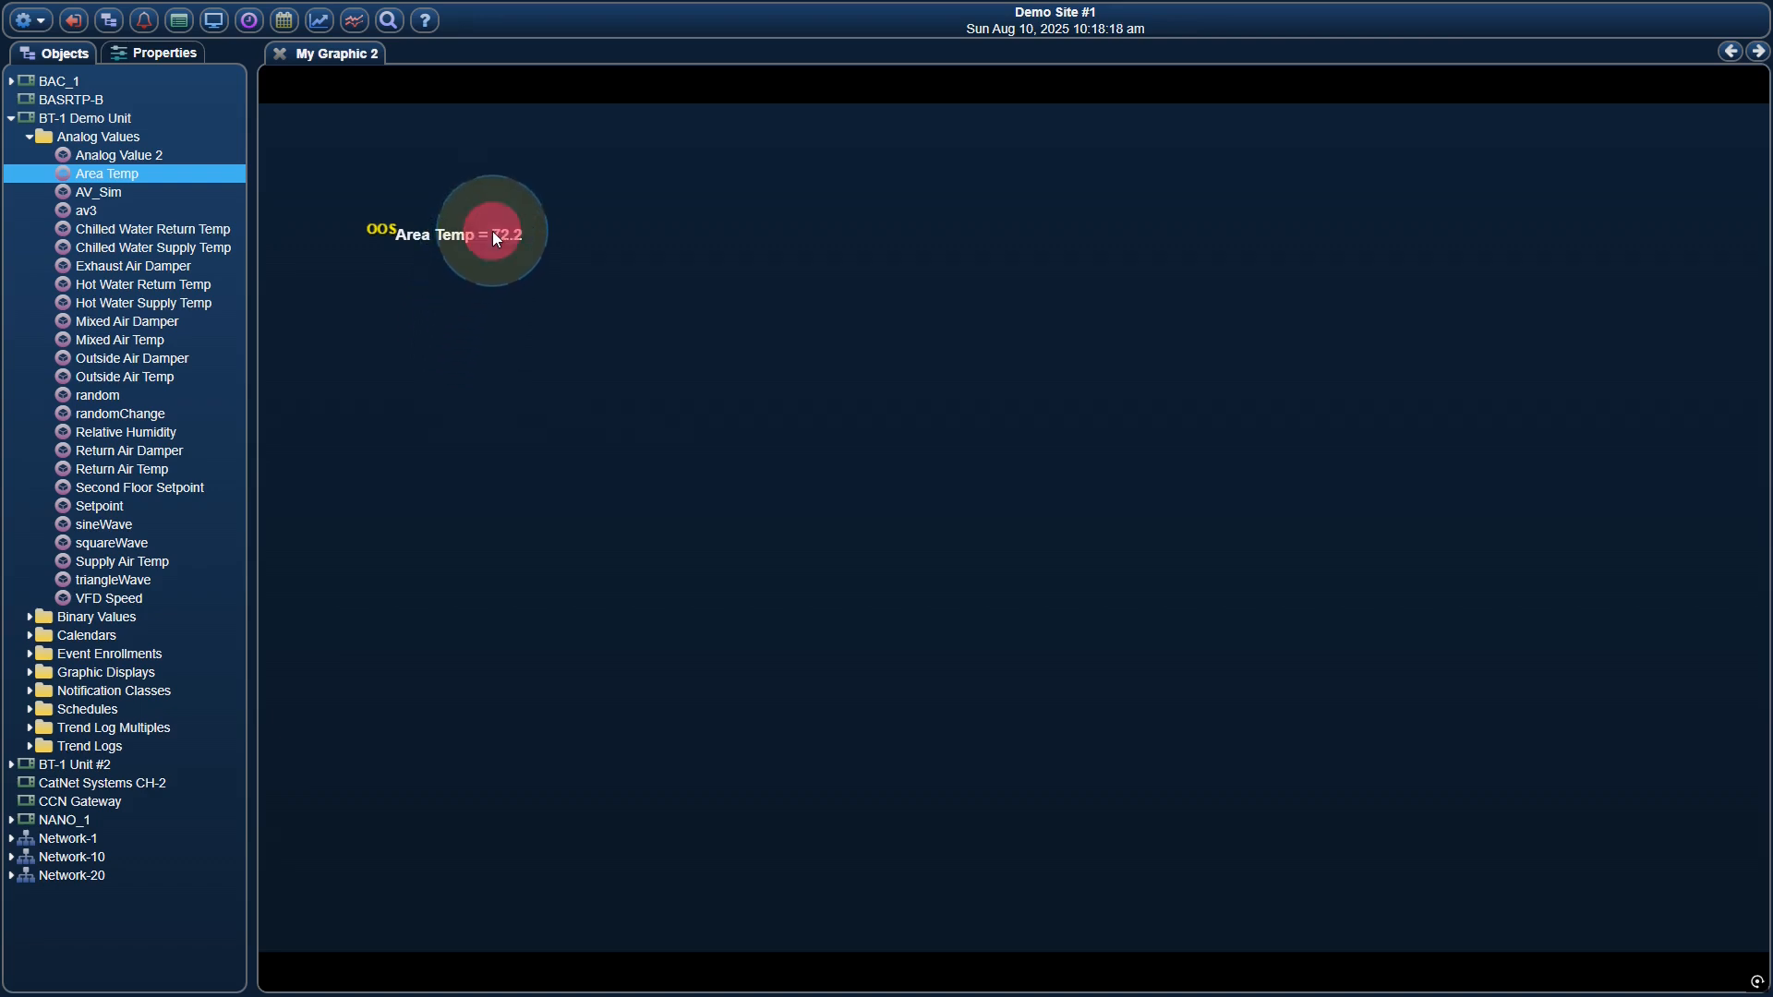
{"action": "left_click", "coordinate": [524, 243]}
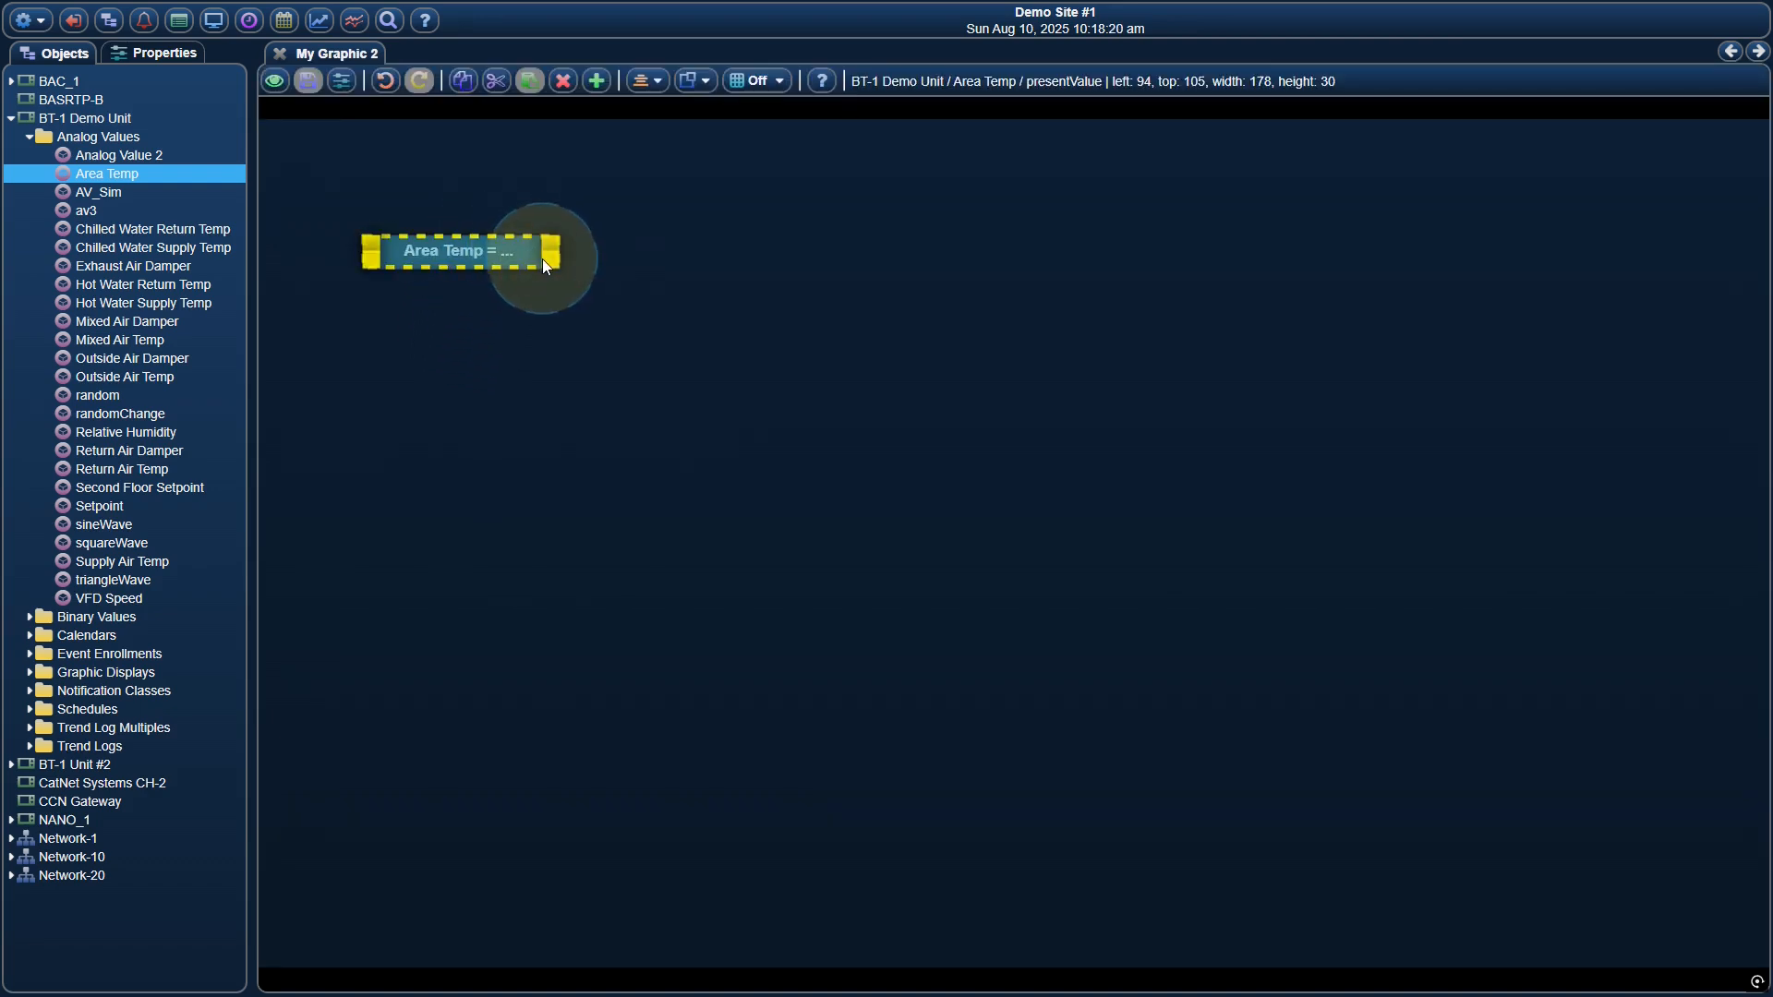
{"action": "left_click_drag", "start_coordinate": [556, 262], "coordinate": [563, 259]}
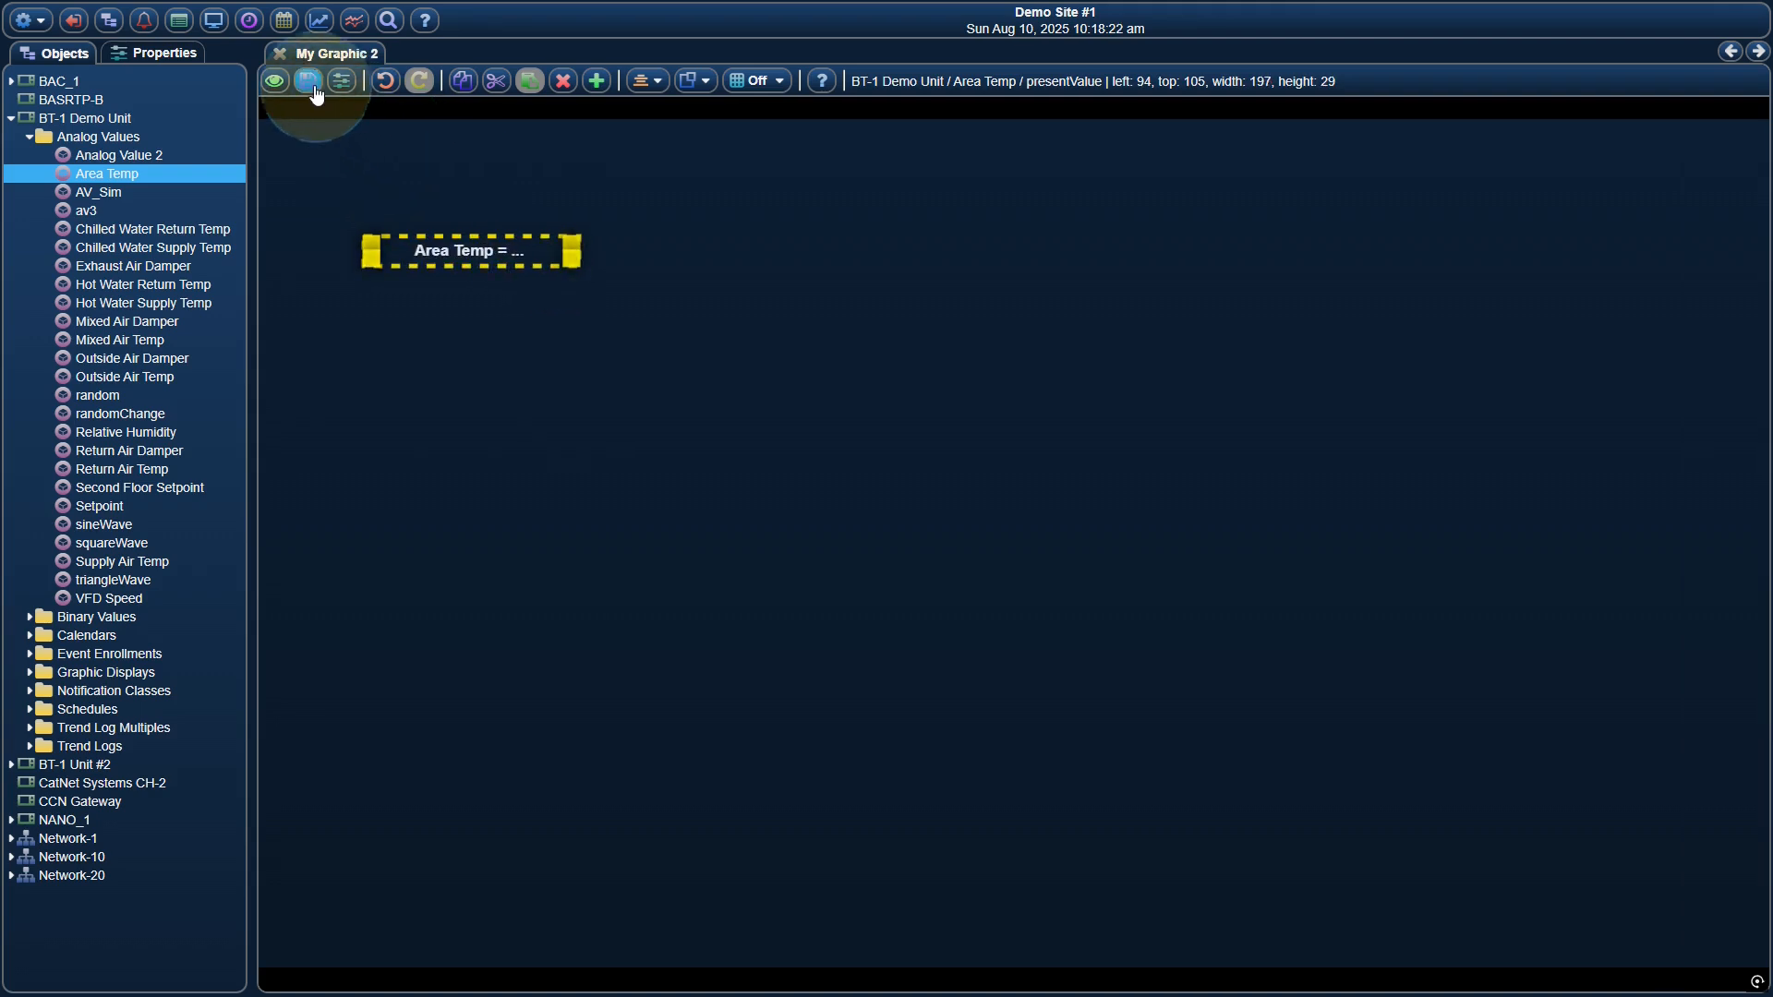
{"action": "left_click", "coordinate": [275, 80]}
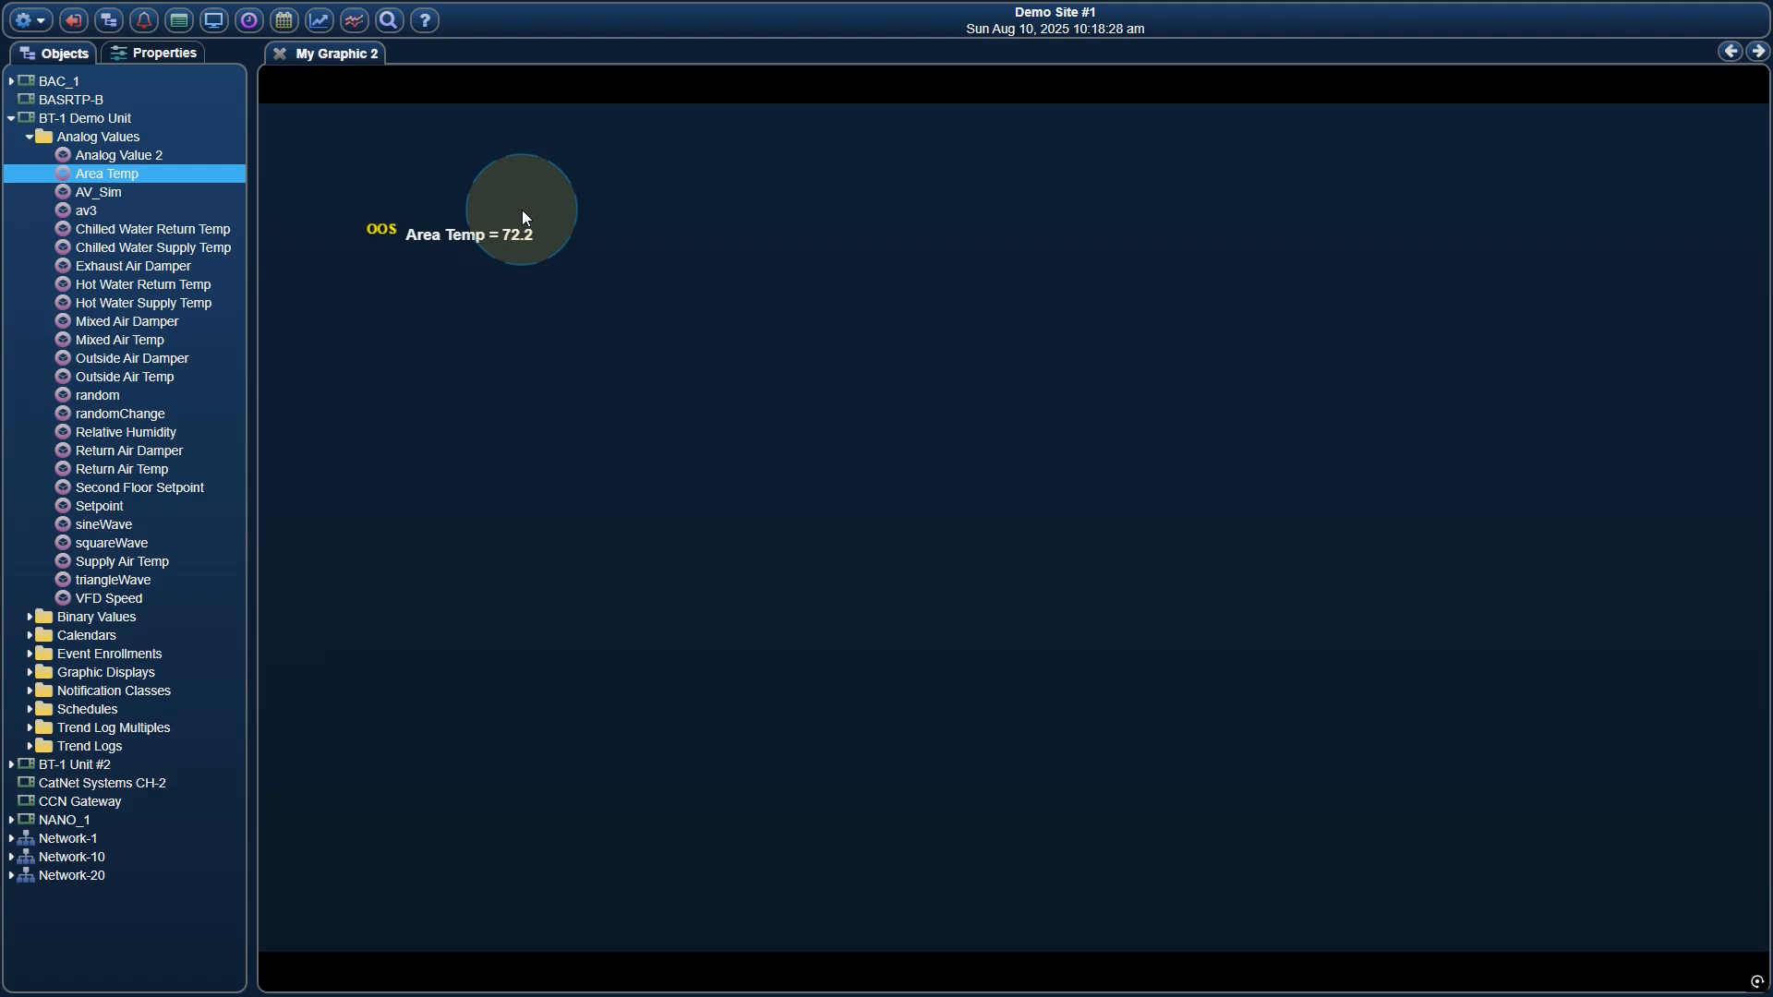
Return to edit mode and delete the outOfService property from the Area Temp label's points list
{"action": "right_click", "coordinate": [495, 234]}
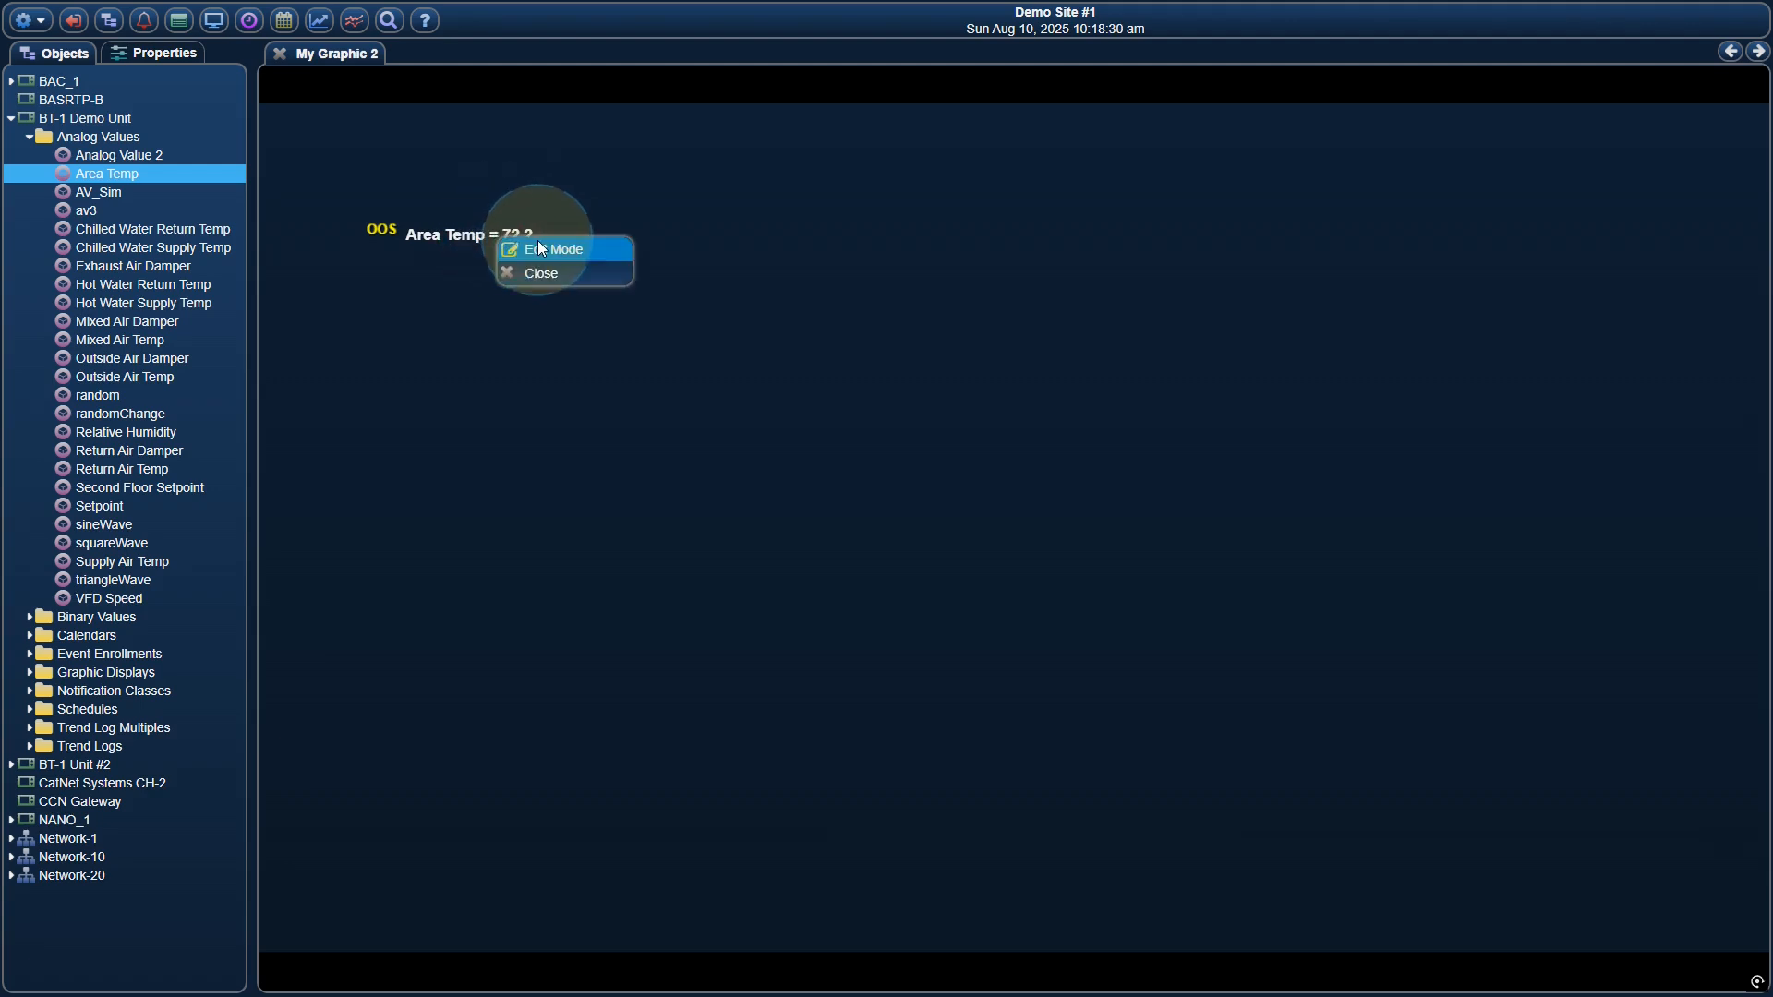
{"action": "left_click", "coordinate": [541, 248]}
{"action": "right_click", "coordinate": [541, 243]}
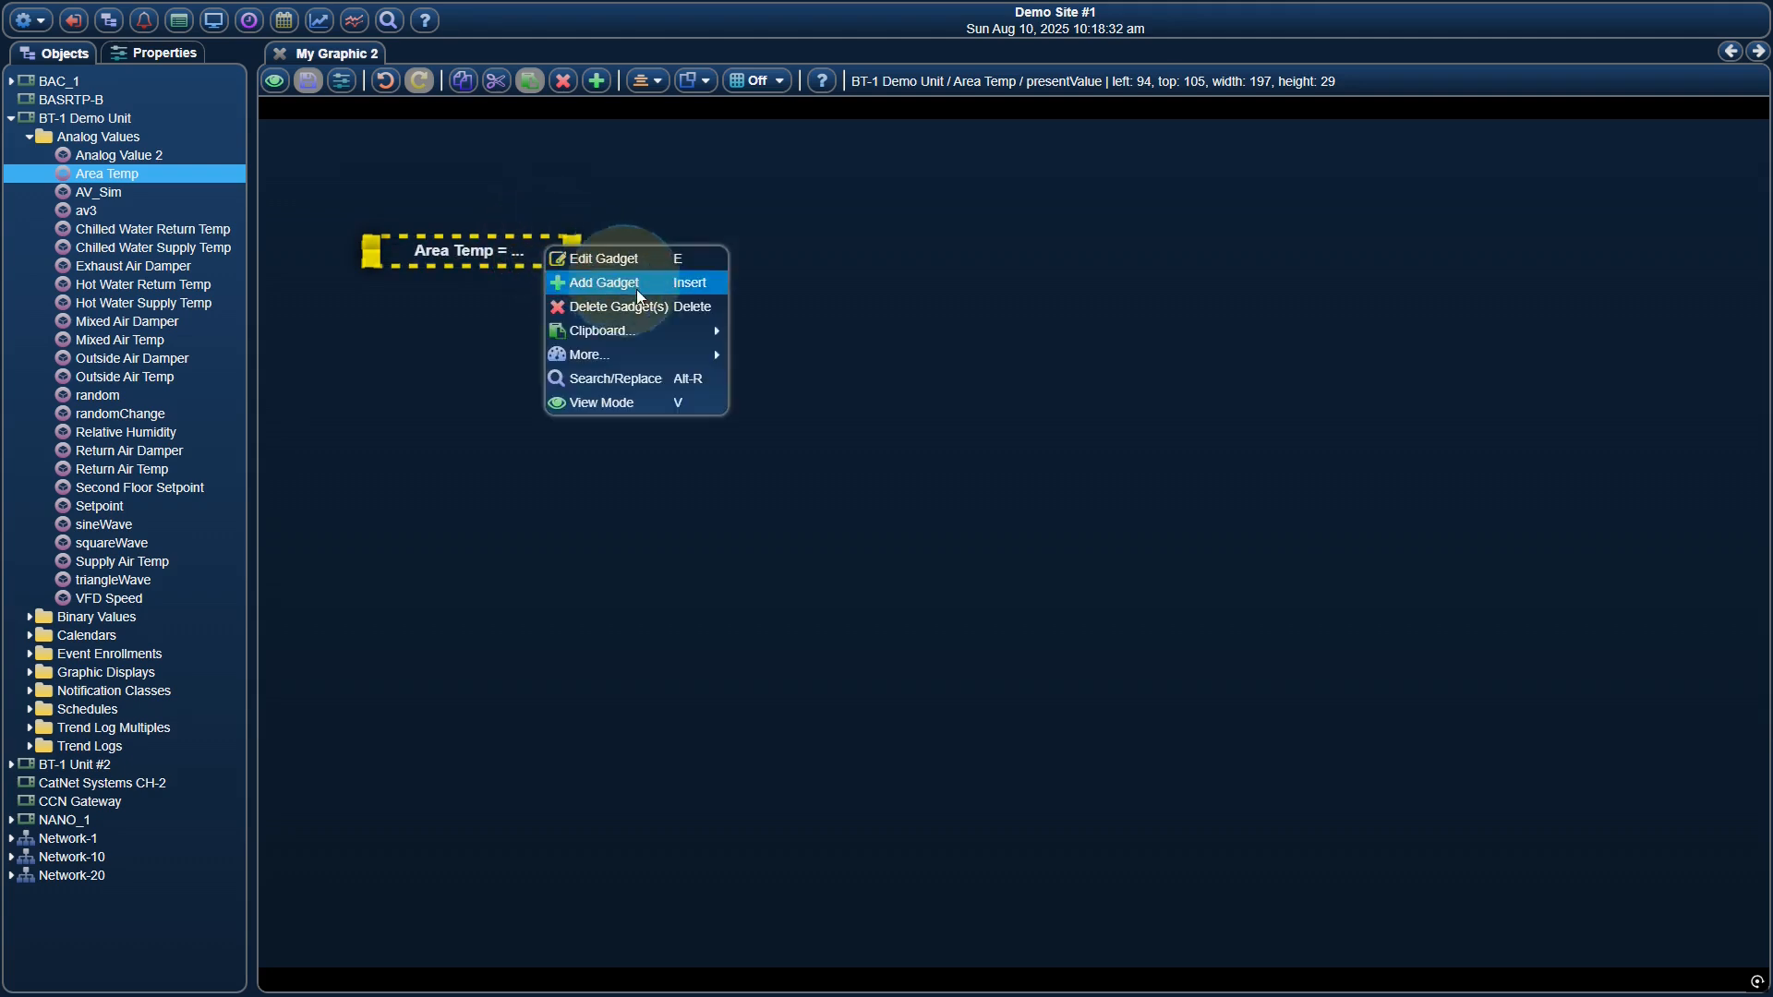
{"action": "mouse_move", "coordinate": [685, 352]}
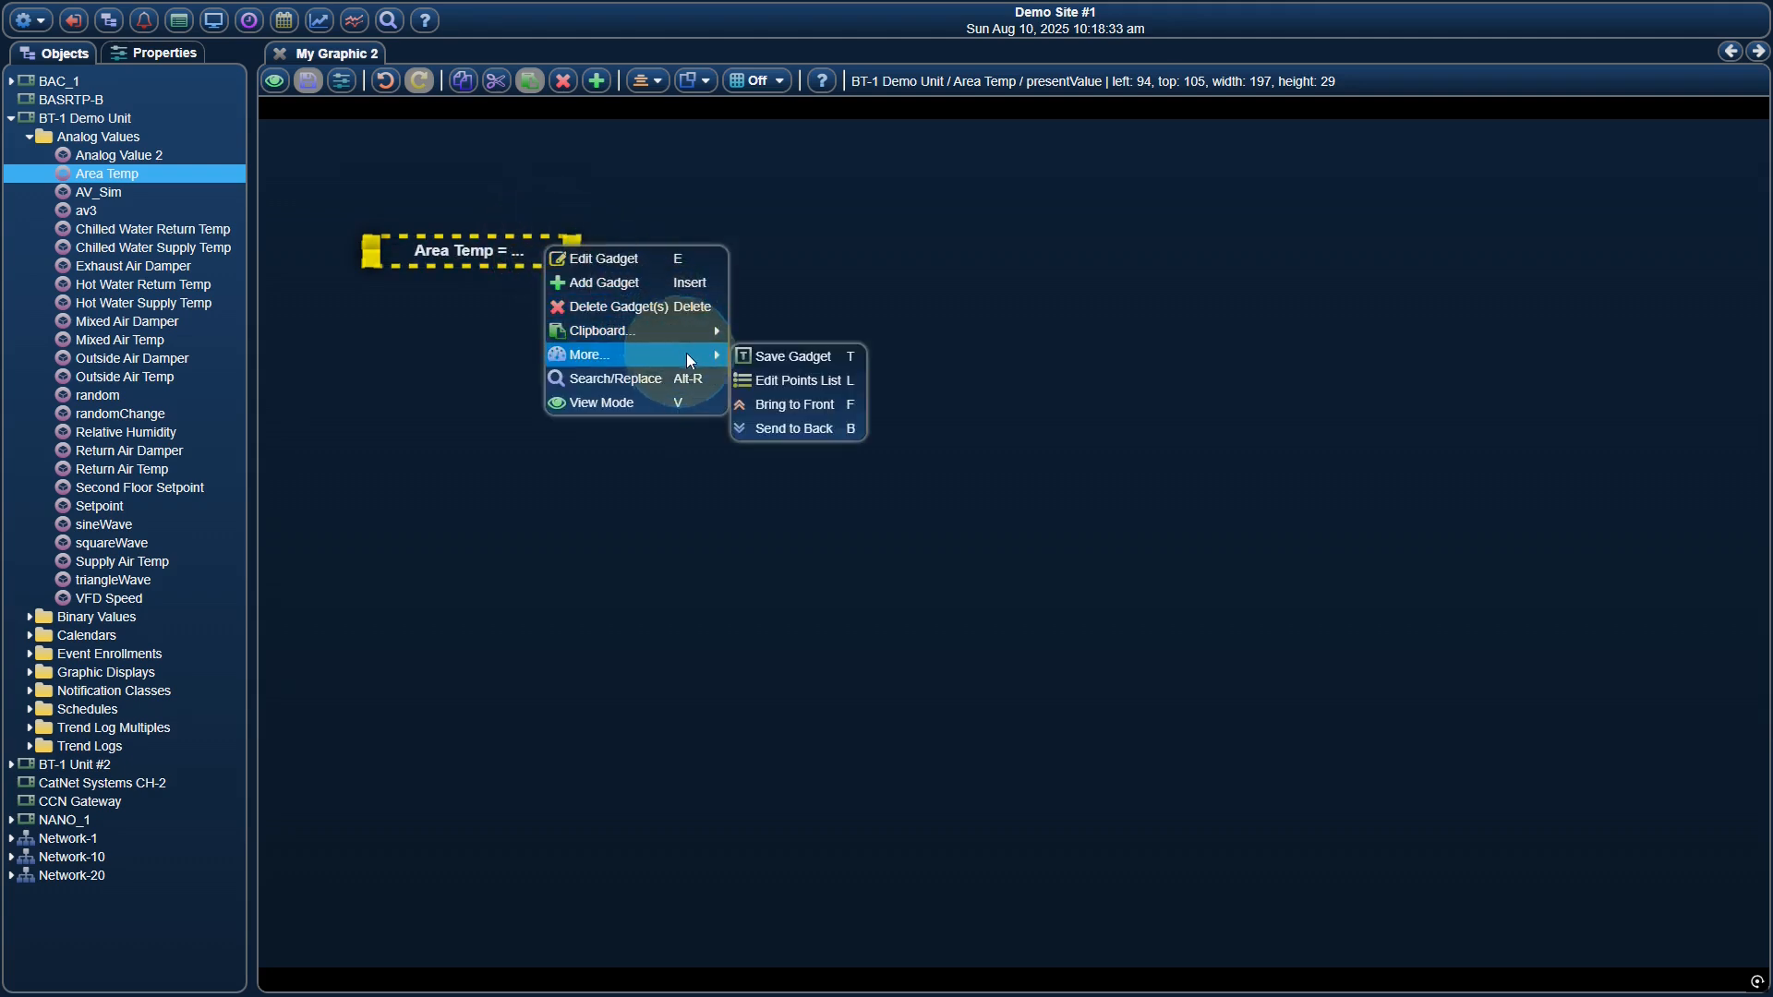
{"action": "left_click", "coordinate": [781, 385]}
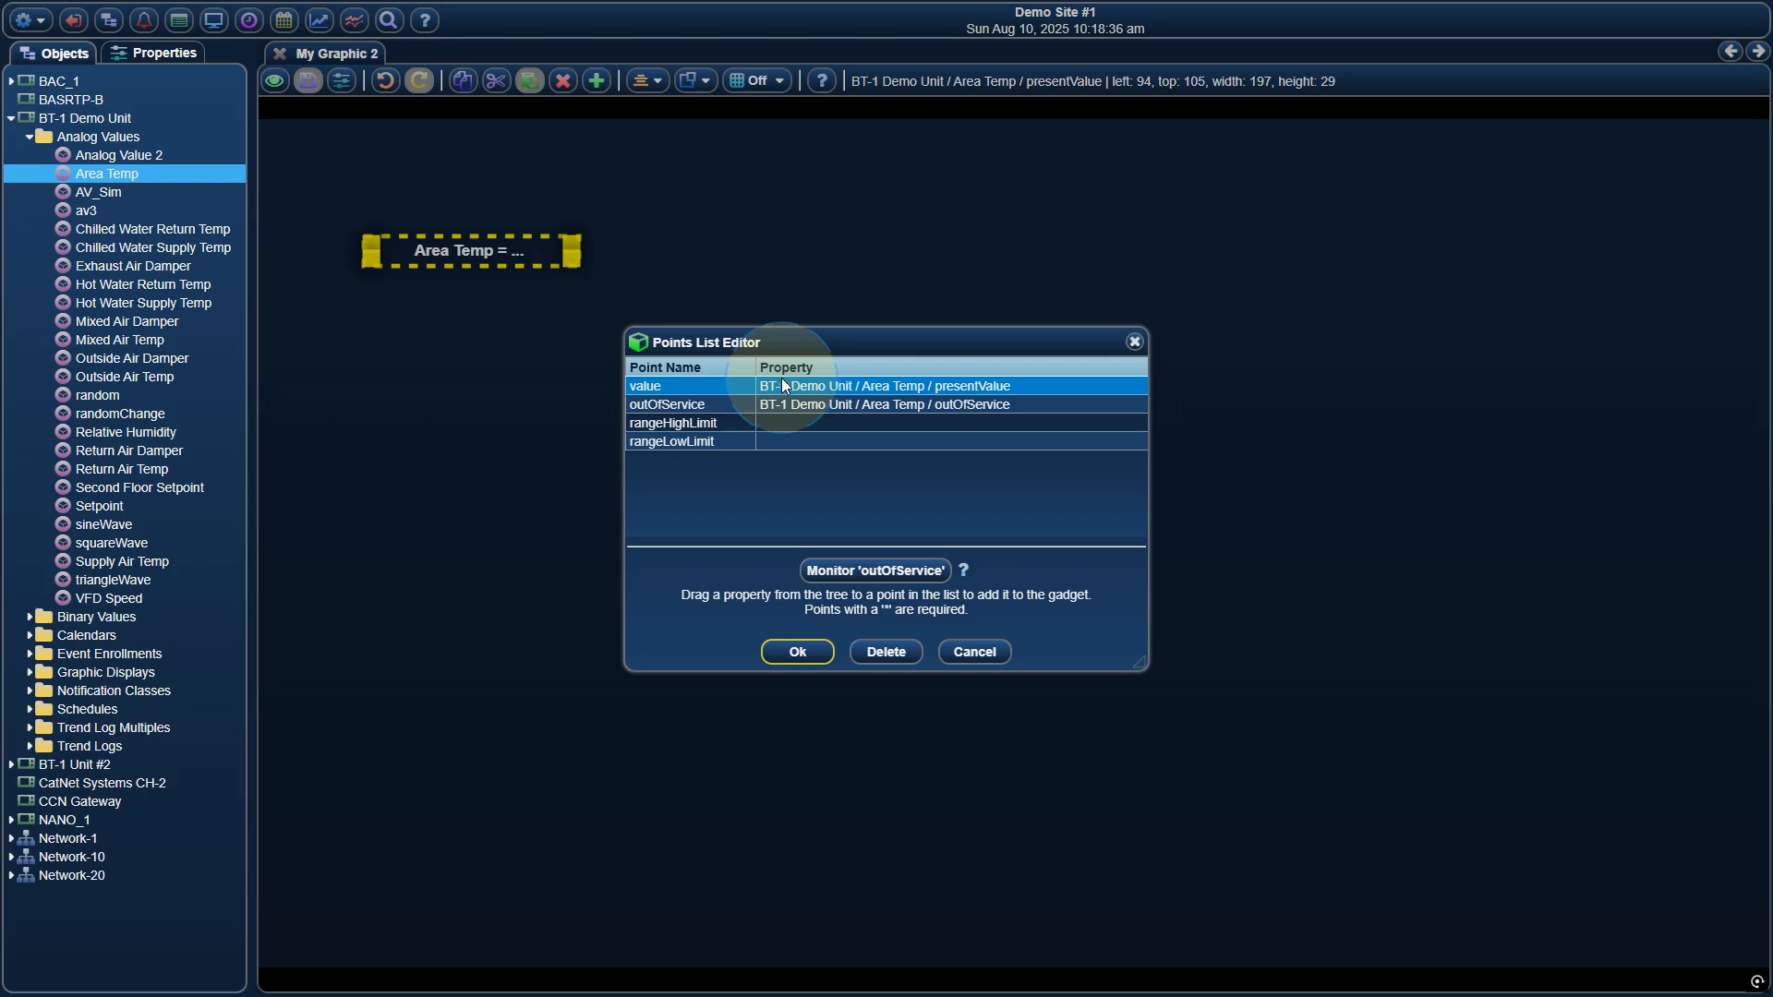
{"action": "left_click", "coordinate": [859, 403]}
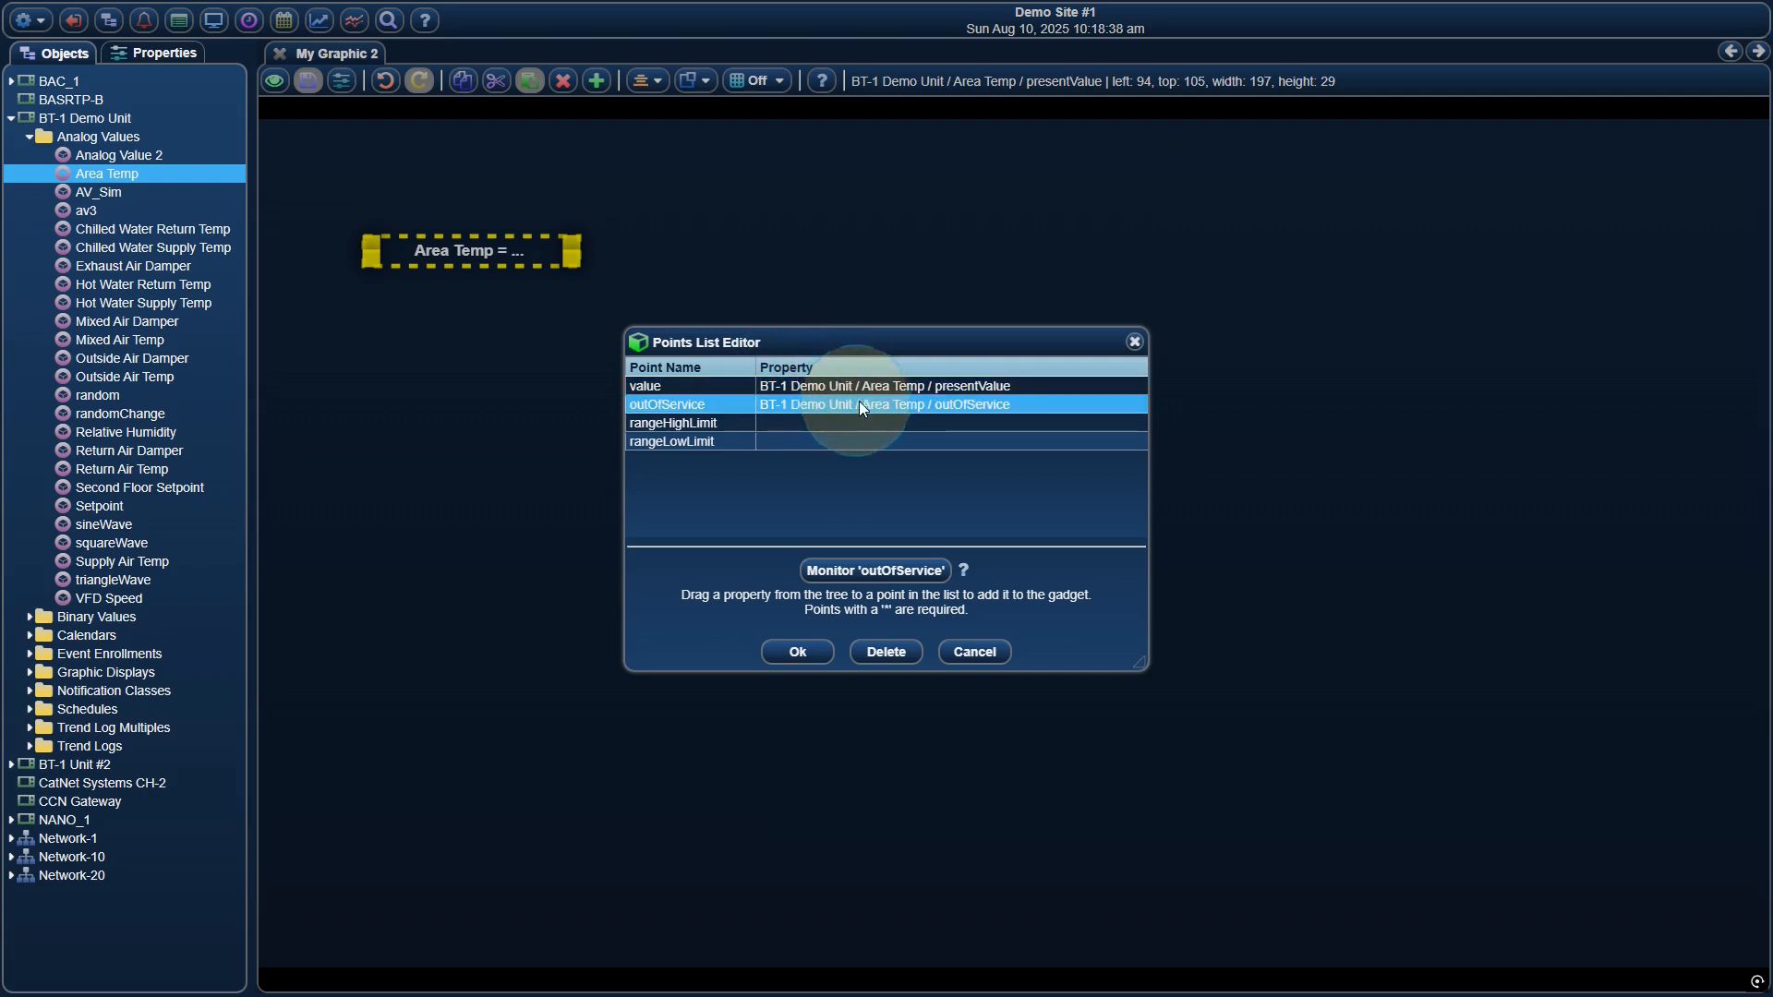
{"action": "left_click", "coordinate": [889, 653]}
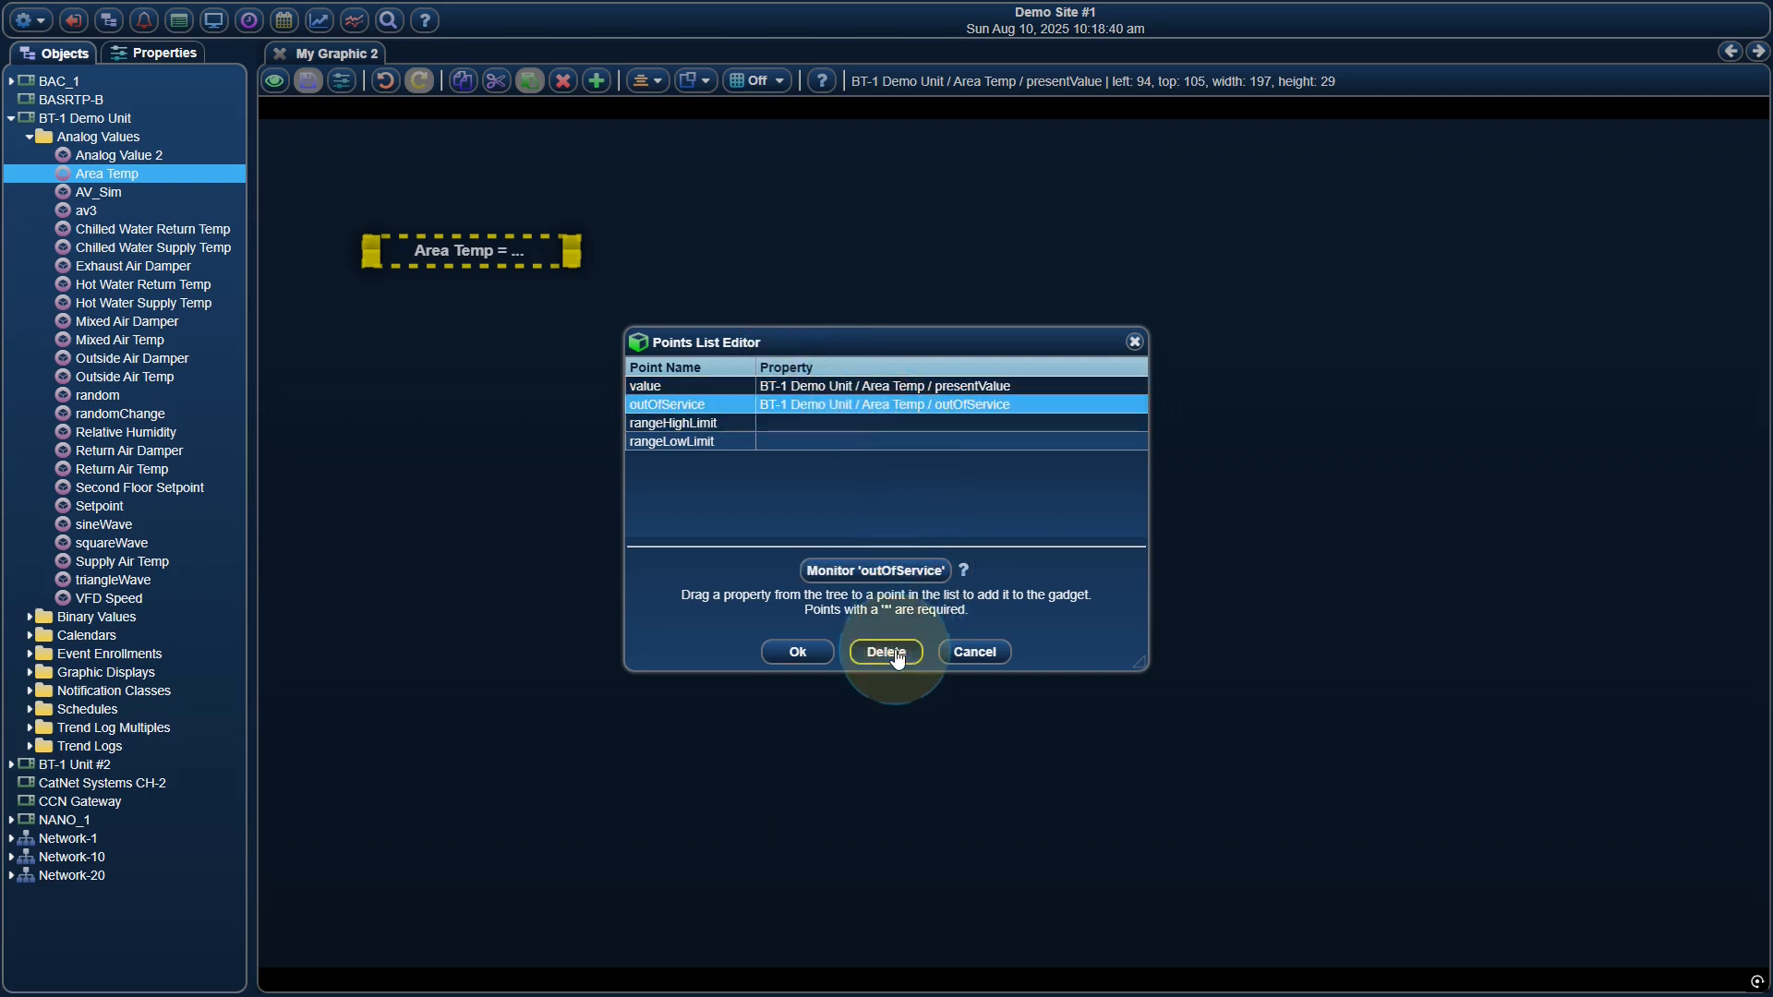
Attach Setpoint's presentValue to both the rangeHighLimit and rangeLowLimit points and accept the points list
{"action": "left_click", "coordinate": [761, 391]}
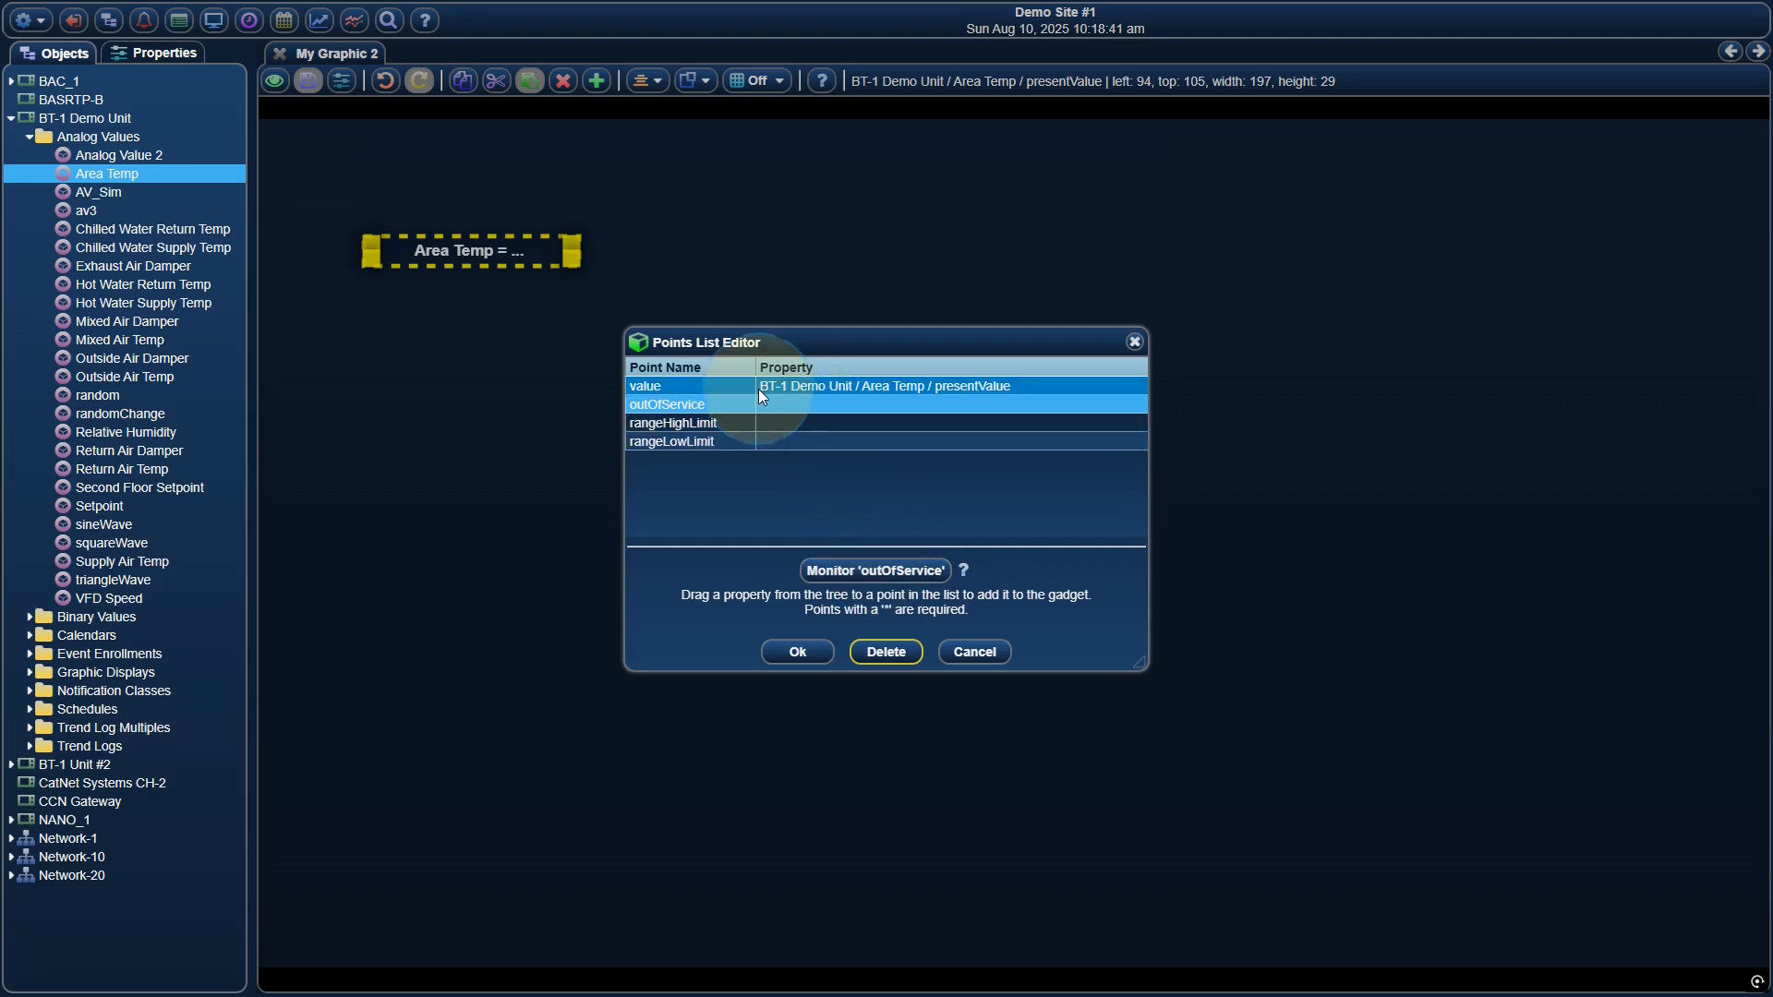
{"action": "left_click", "coordinate": [723, 424]}
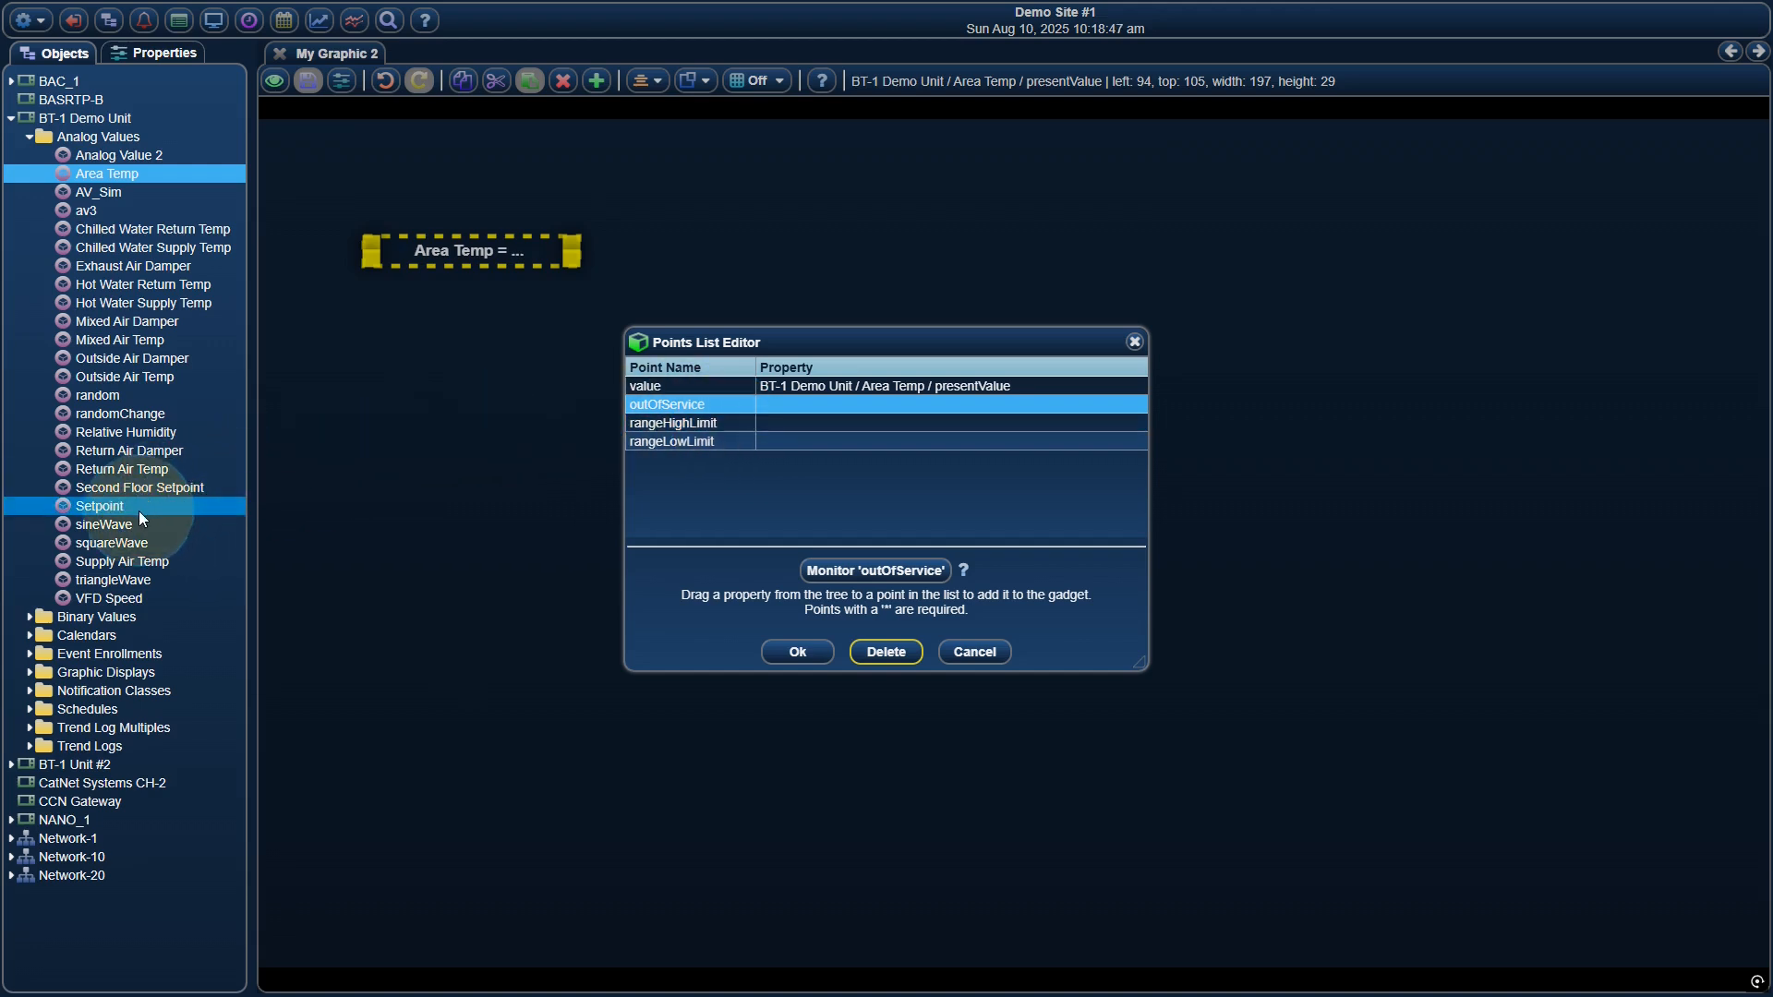
{"action": "left_click_drag", "start_coordinate": [131, 507], "coordinate": [792, 420]}
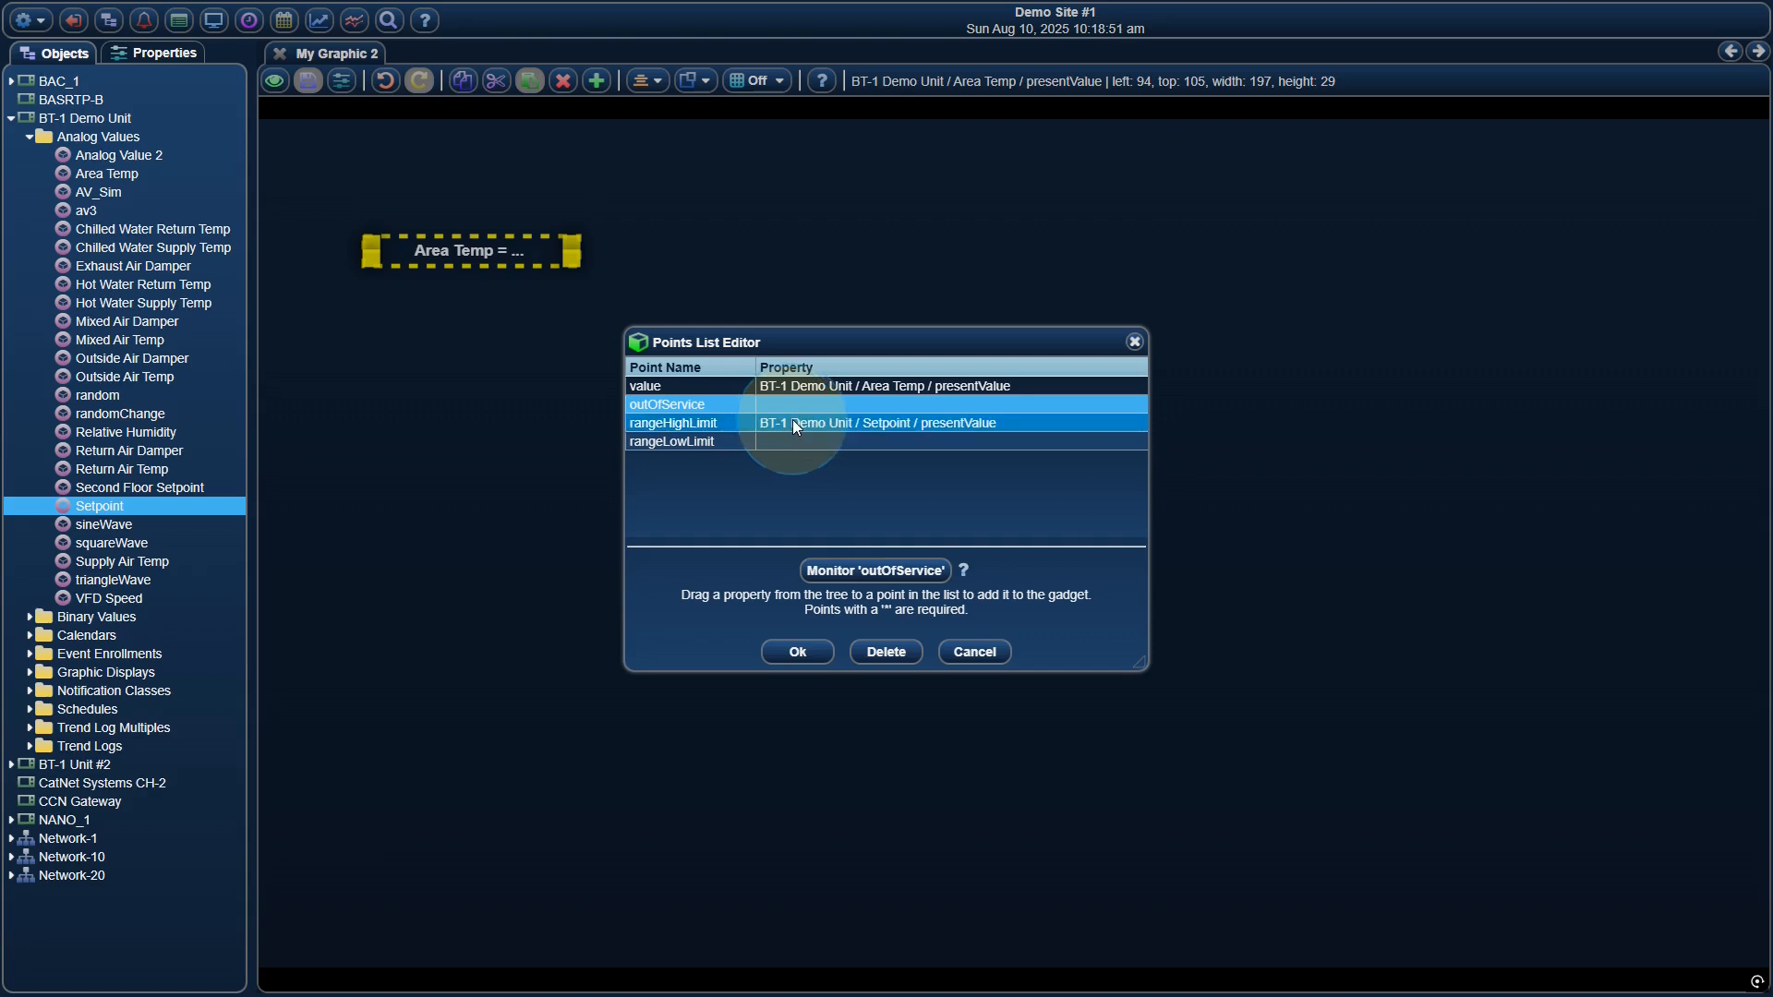
{"action": "left_click_drag", "start_coordinate": [125, 507], "coordinate": [790, 439]}
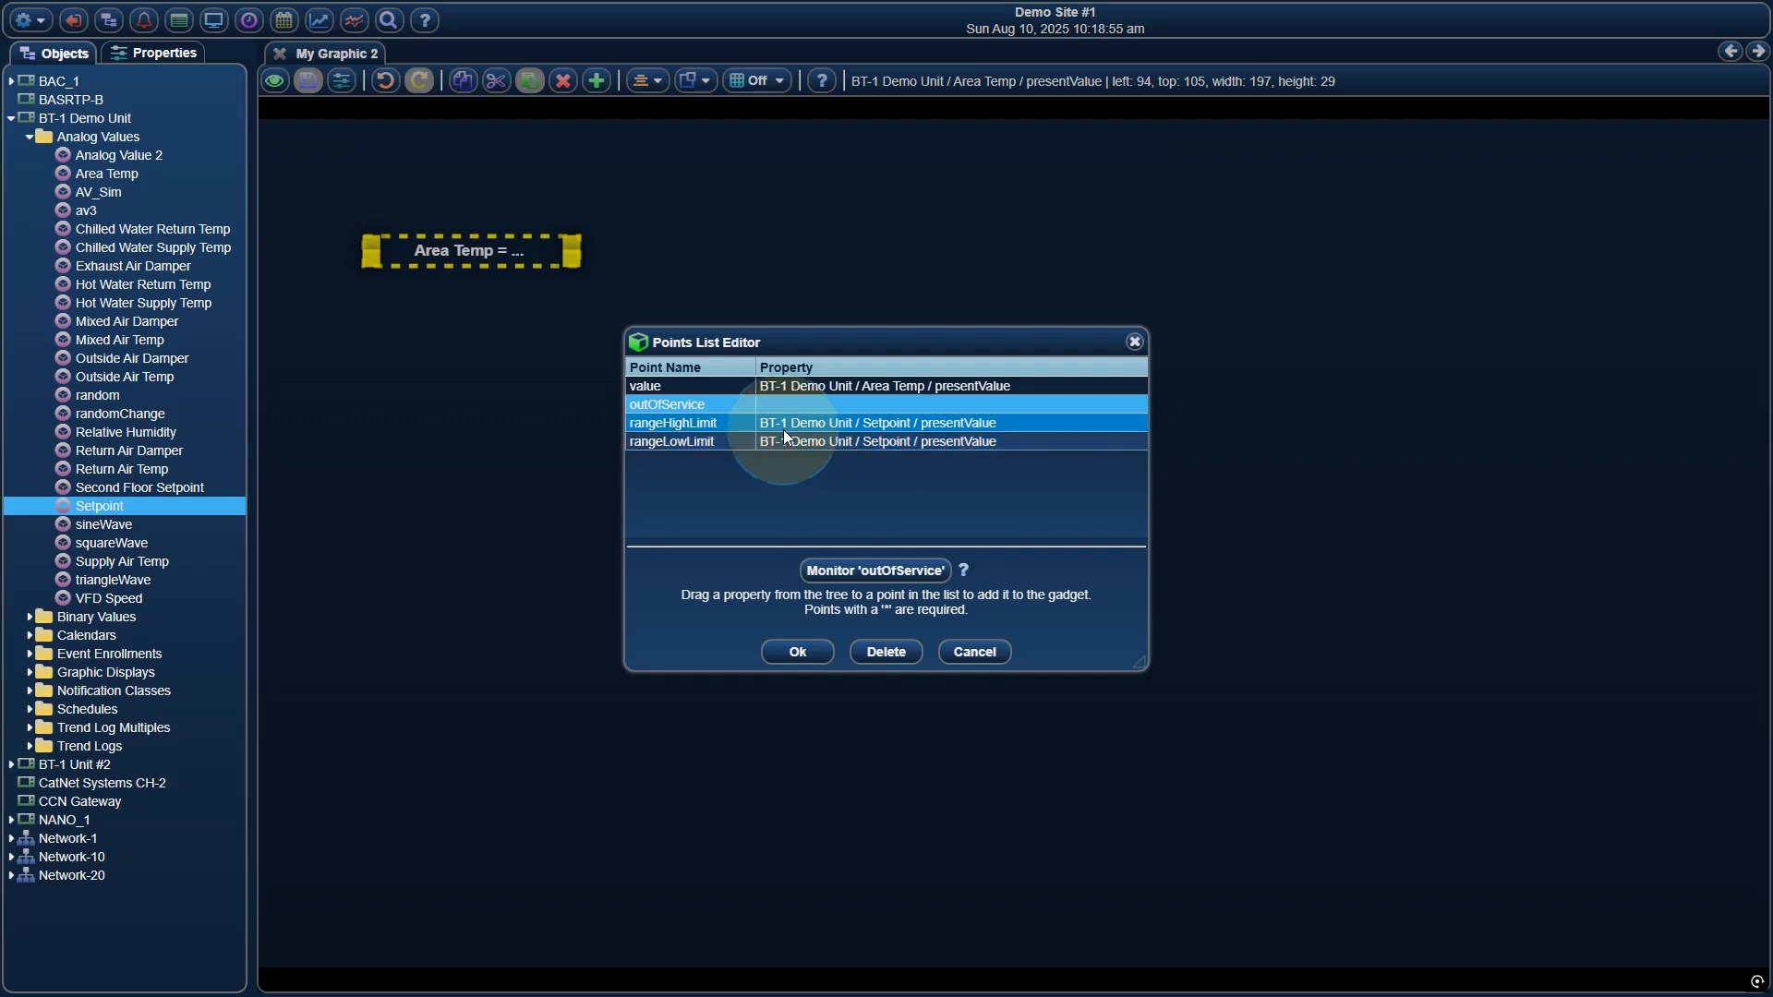
{"action": "left_click", "coordinate": [797, 651]}
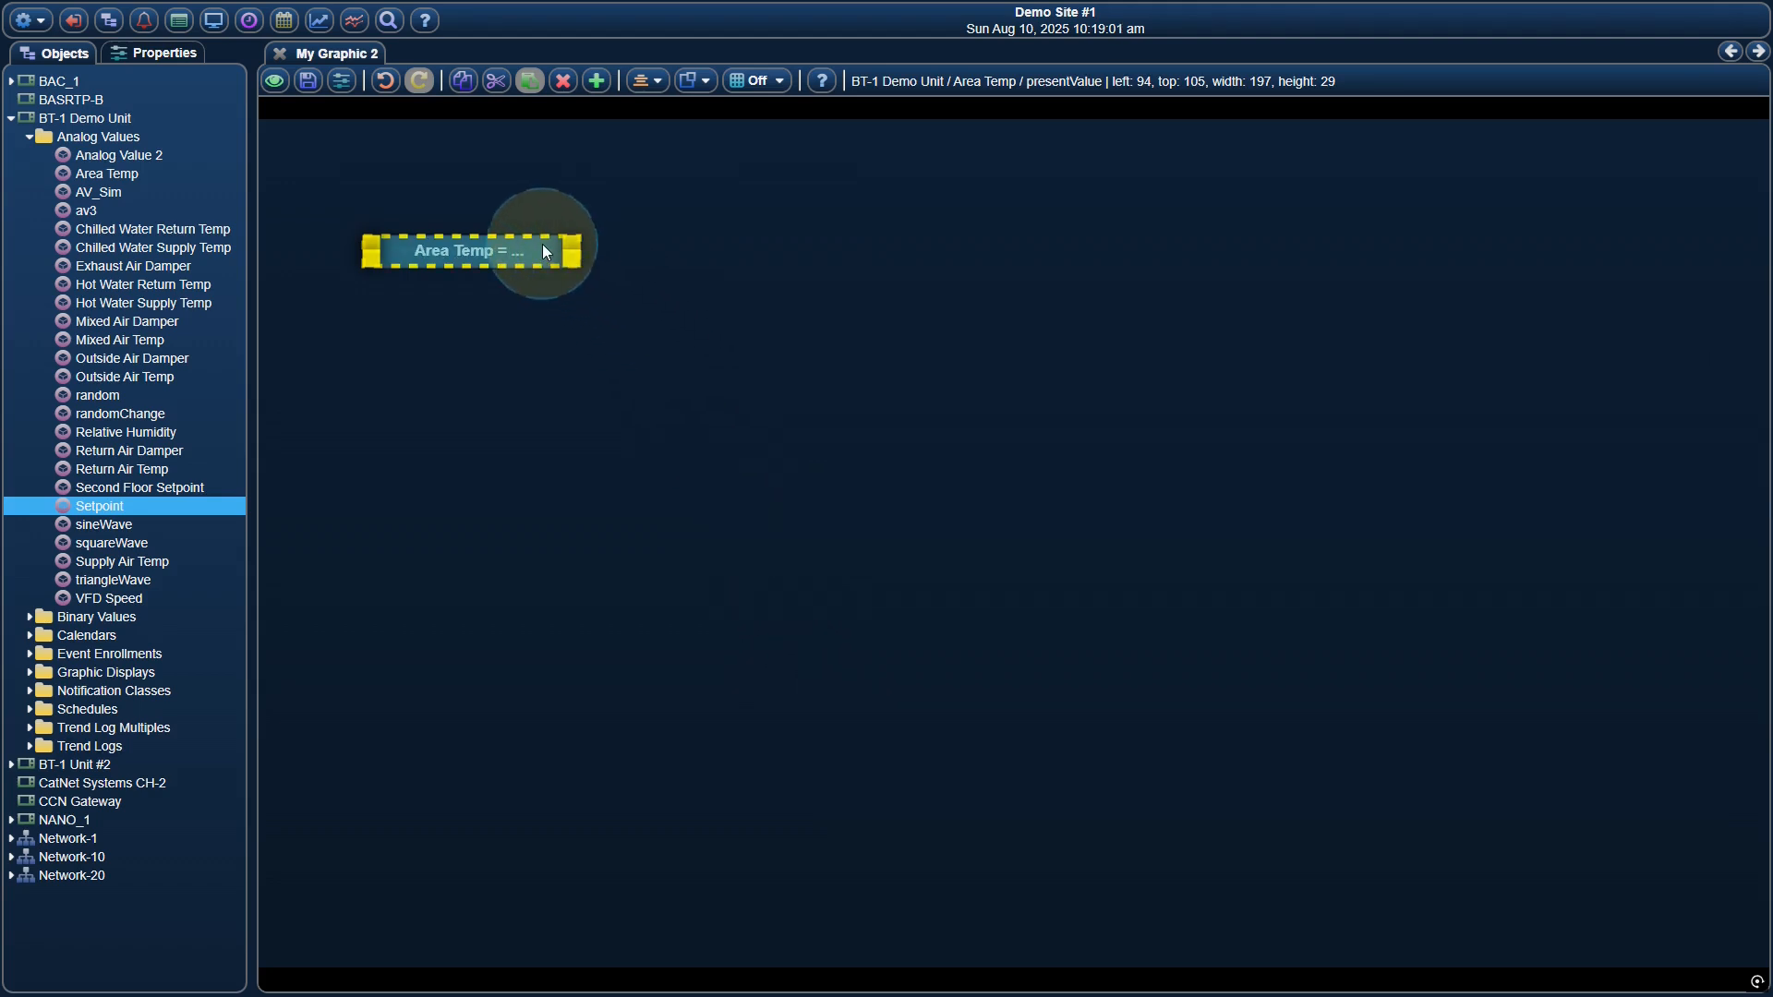
Edit the Area Temp label gadget so its text uses range colors and flashes when out of range
{"action": "right_click", "coordinate": [541, 243]}
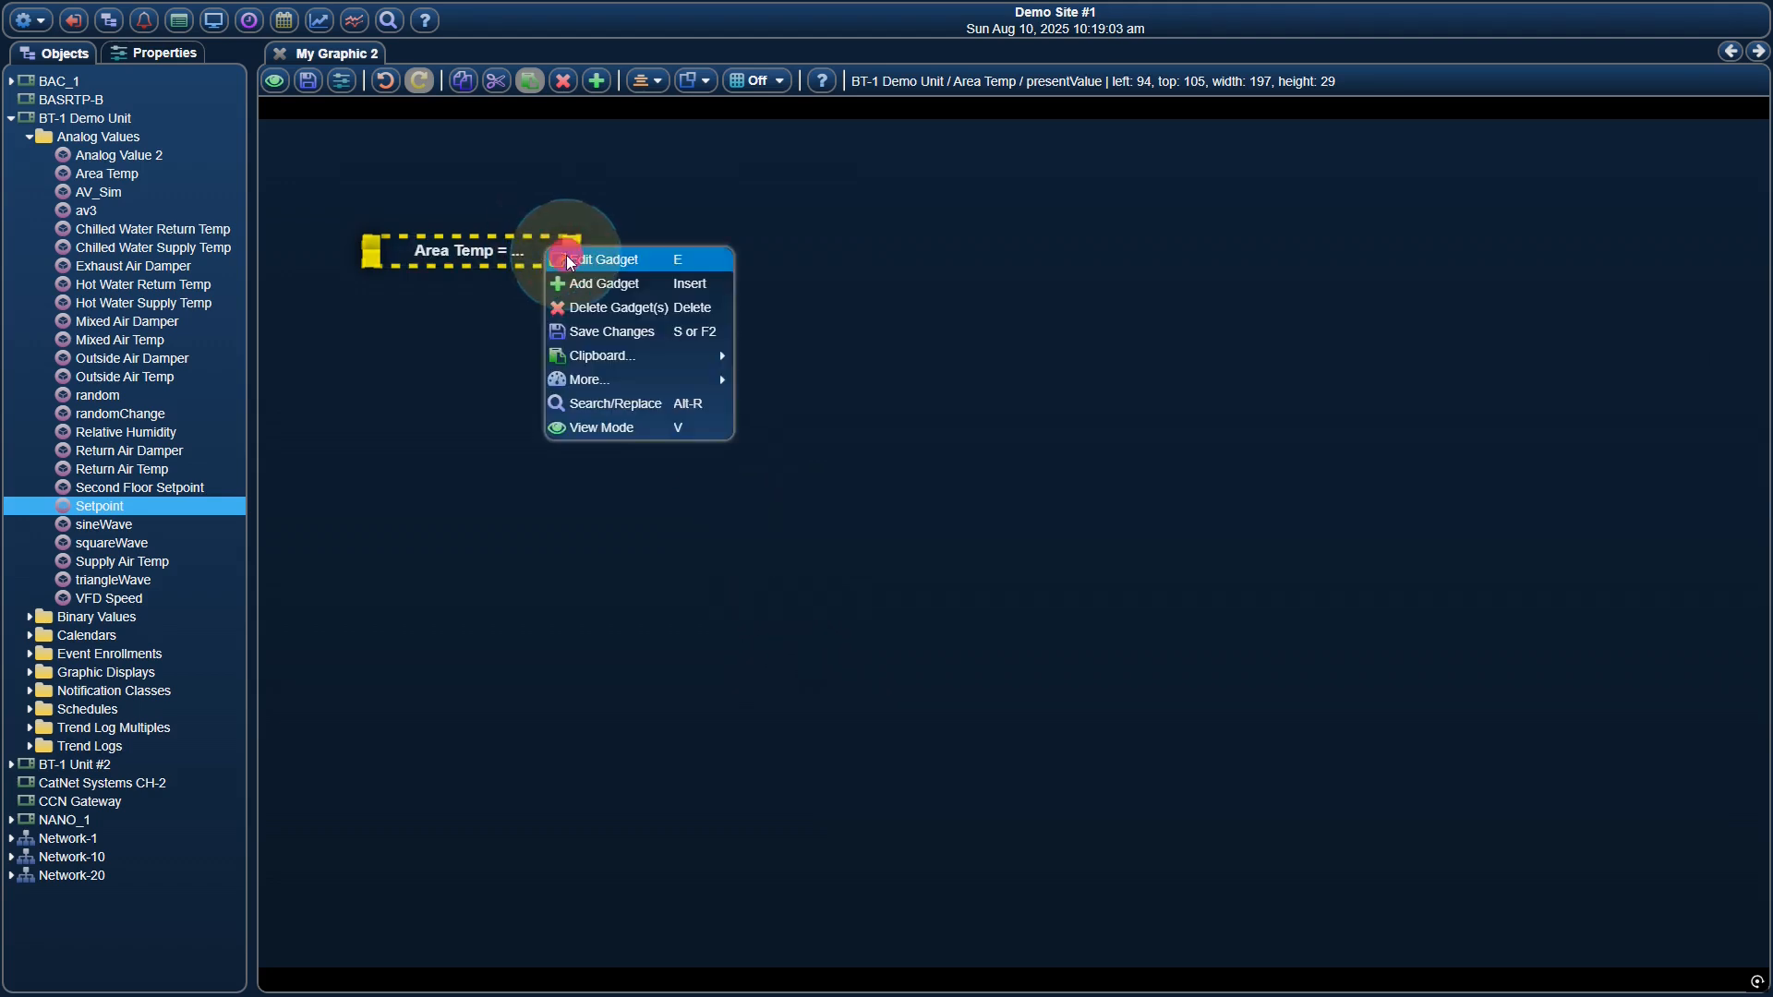
{"action": "left_click", "coordinate": [567, 255]}
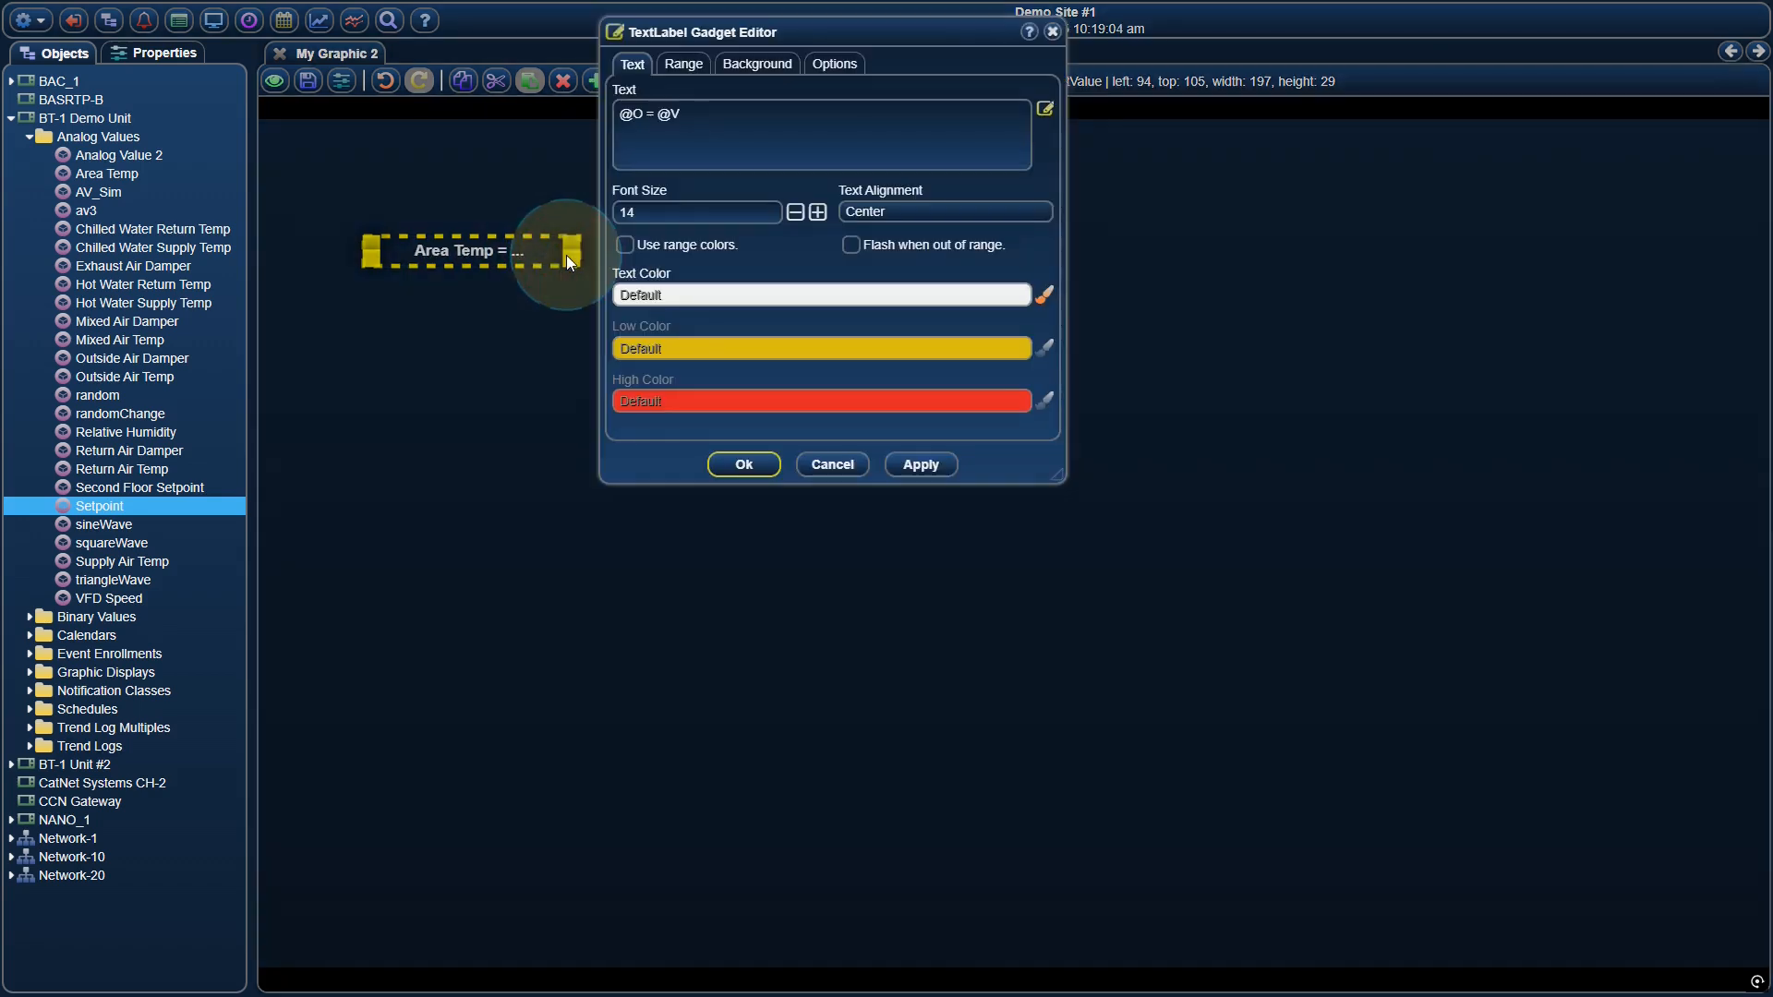
{"action": "left_click", "coordinate": [662, 242]}
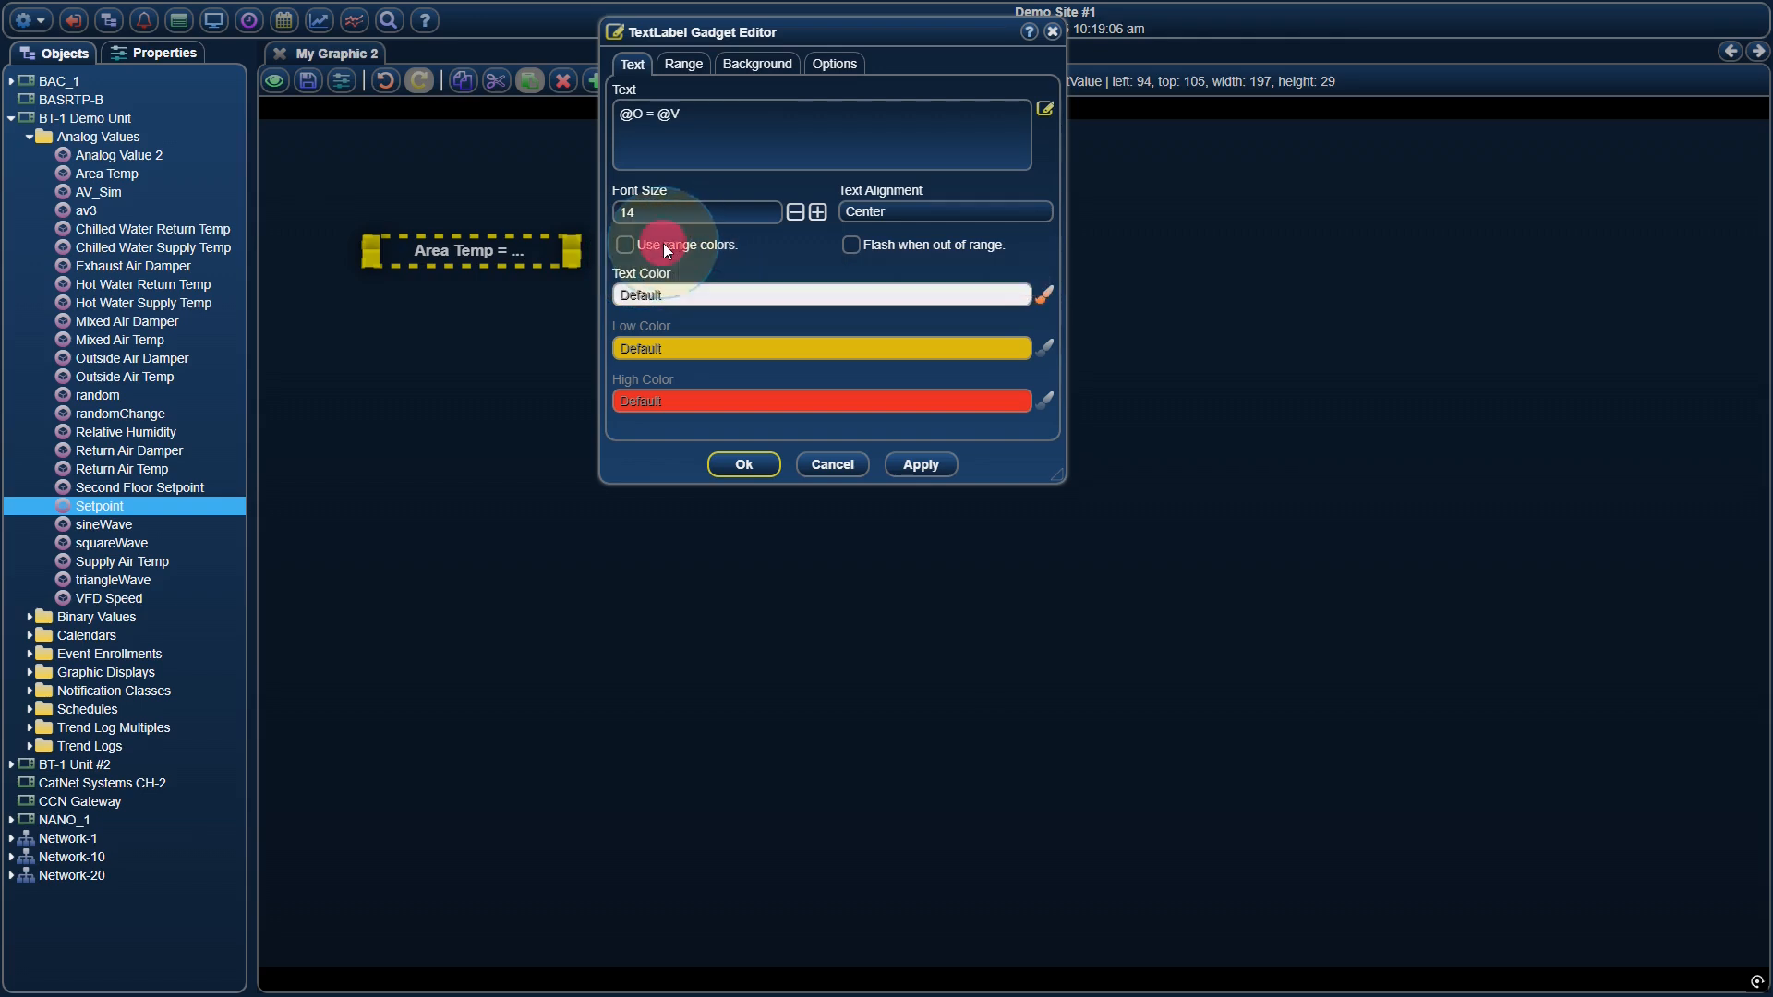
{"action": "left_click", "coordinate": [888, 248]}
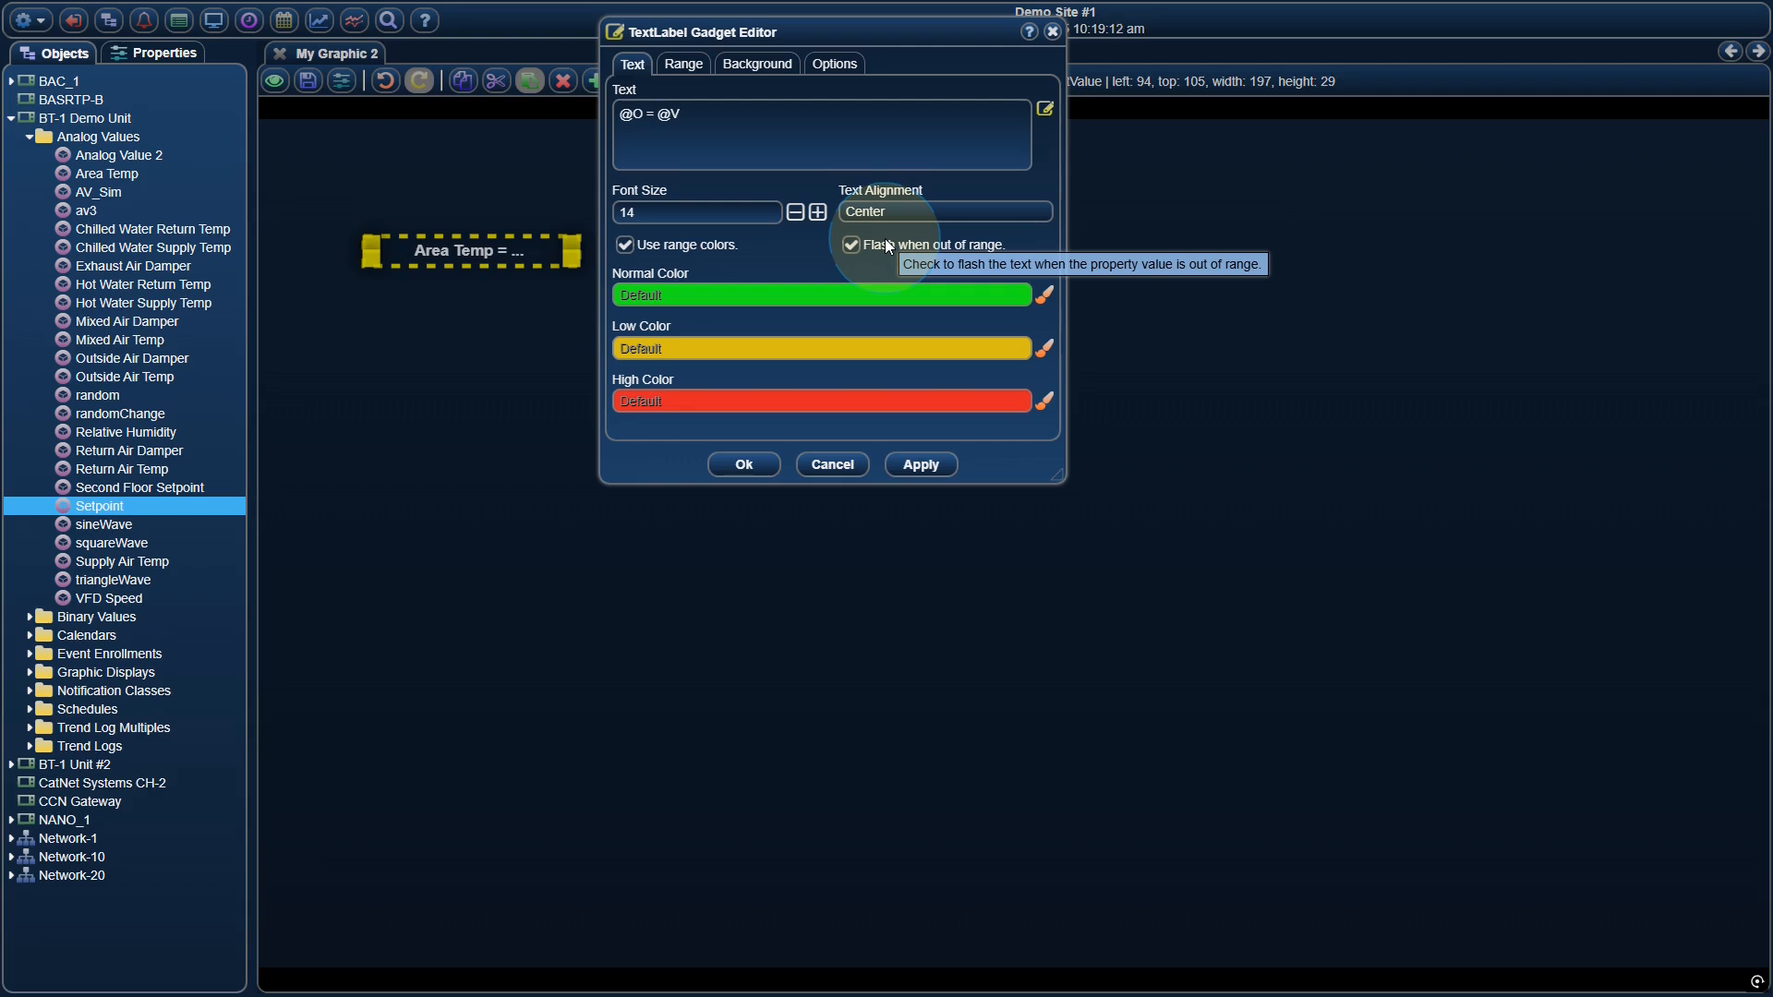
Set the label's range type to "Read low/high values from properties."
{"action": "left_click", "coordinate": [699, 75]}
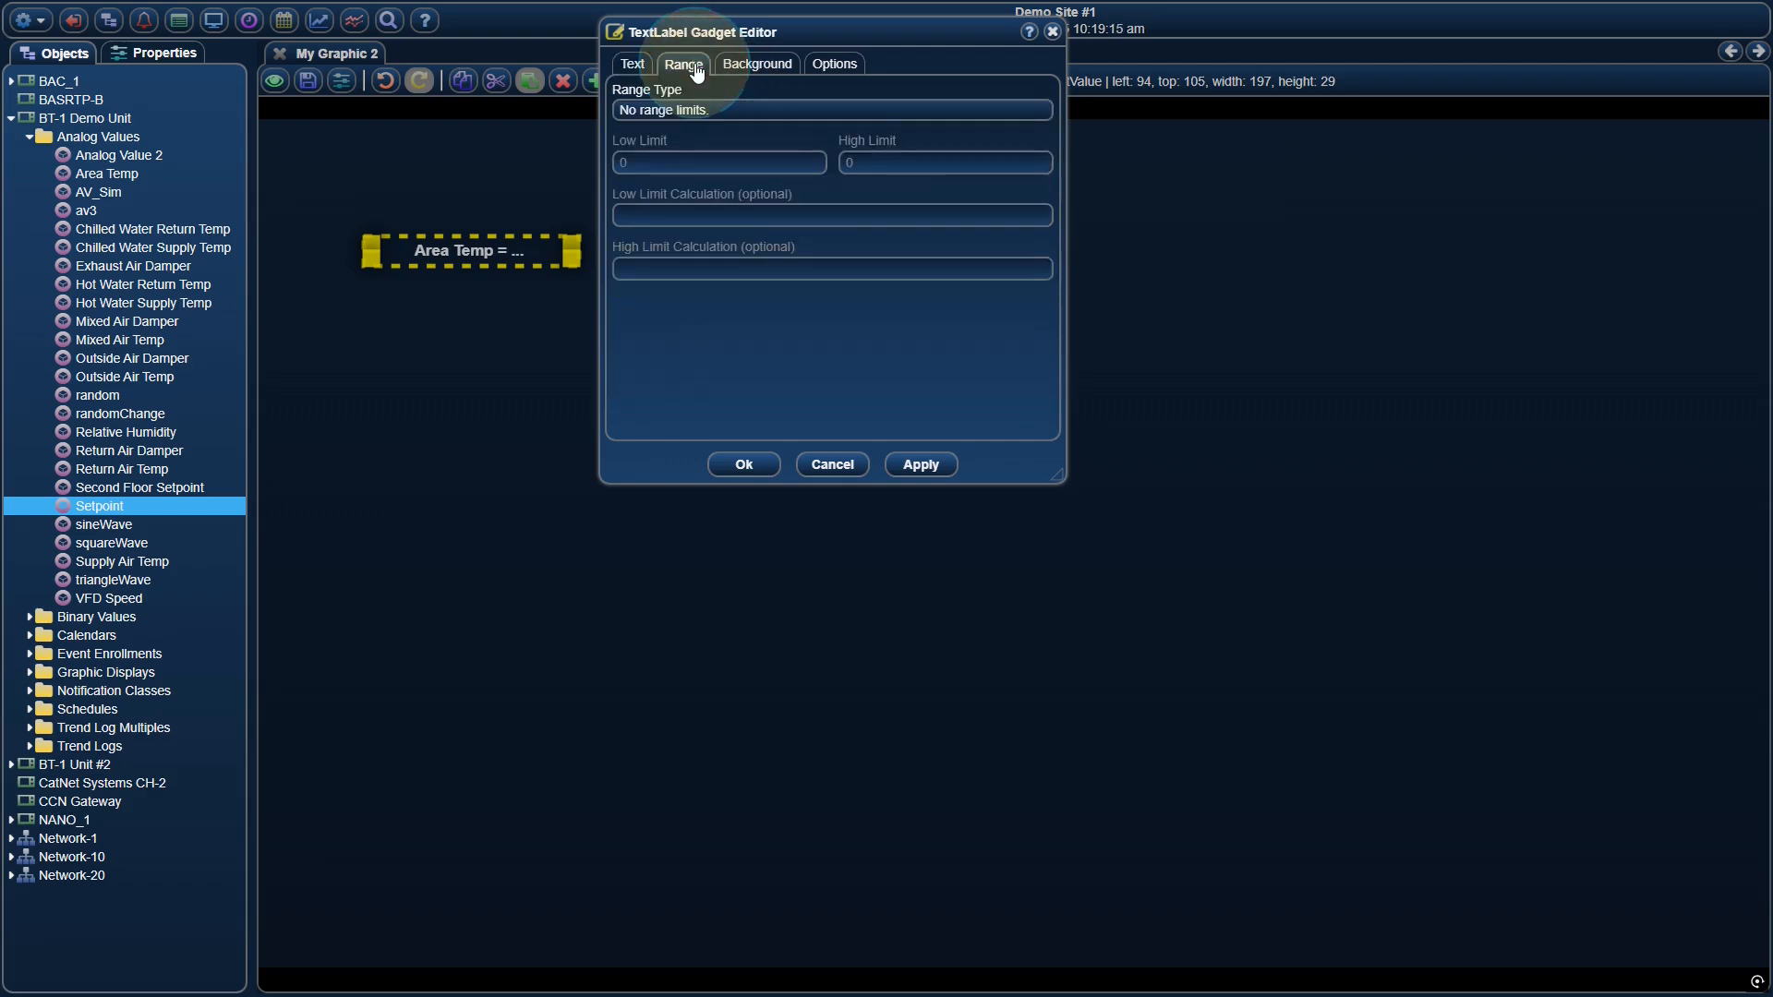
{"action": "left_click", "coordinate": [728, 109]}
{"action": "left_click", "coordinate": [718, 135]}
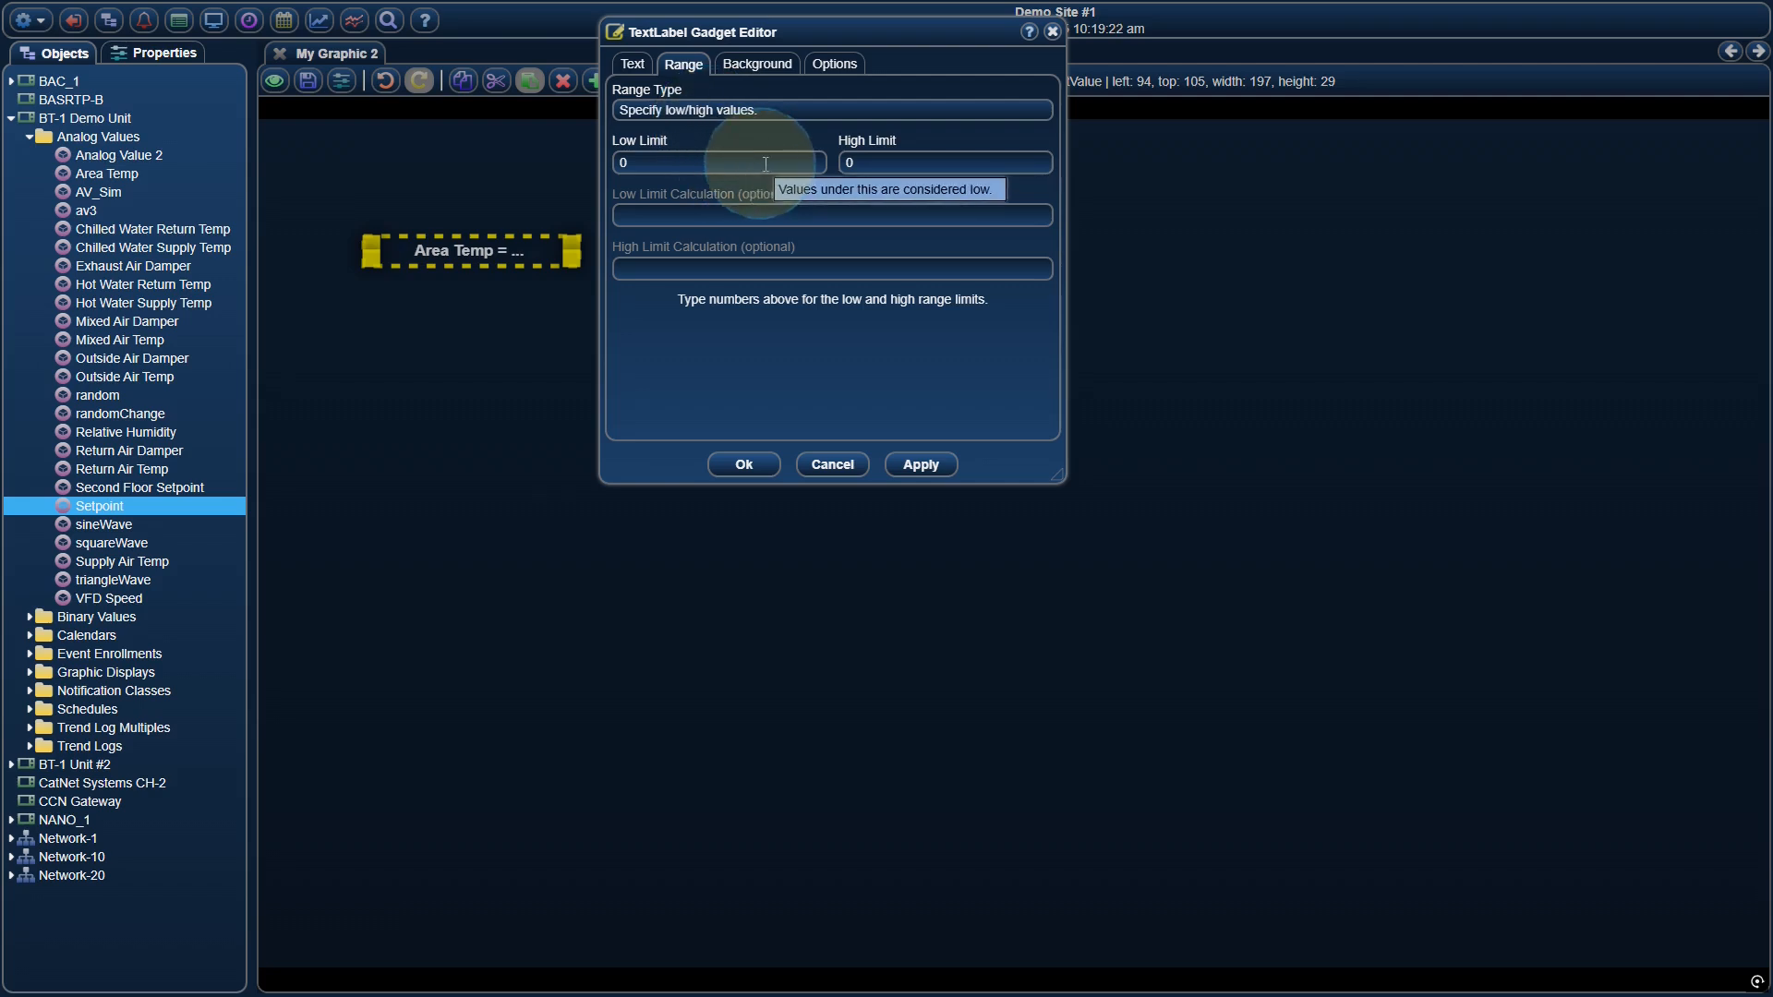
{"action": "left_click", "coordinate": [787, 109]}
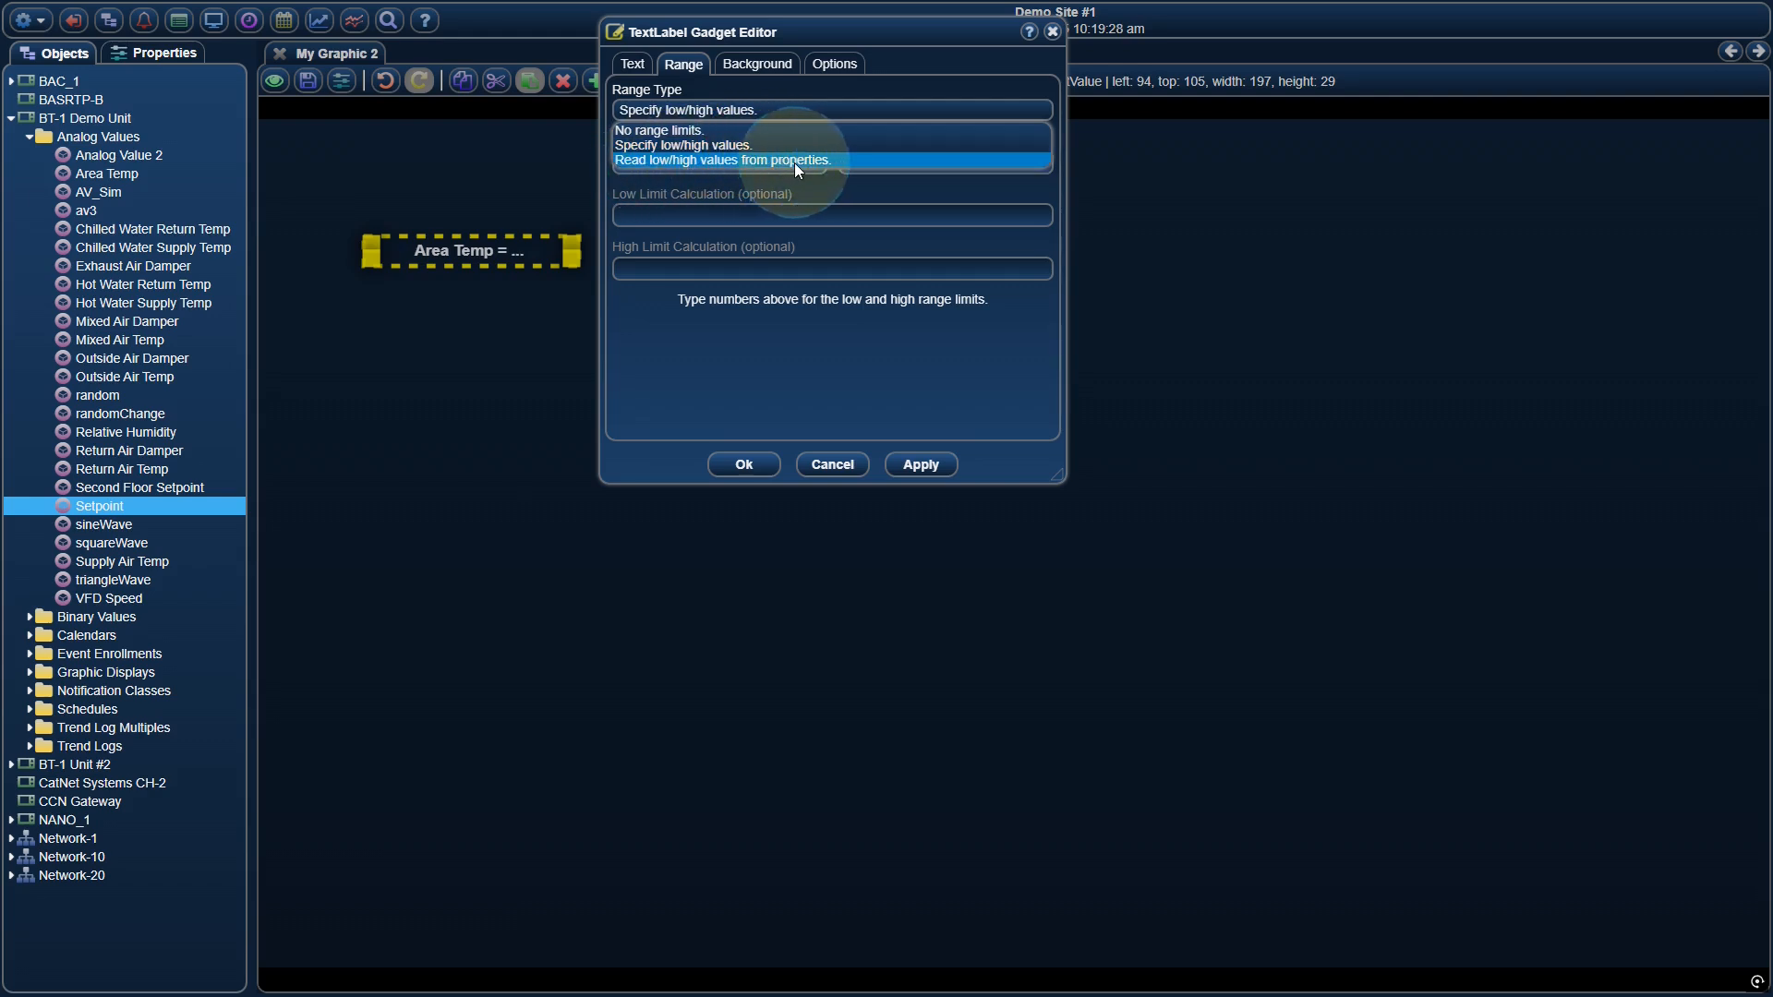
{"action": "left_click", "coordinate": [794, 162]}
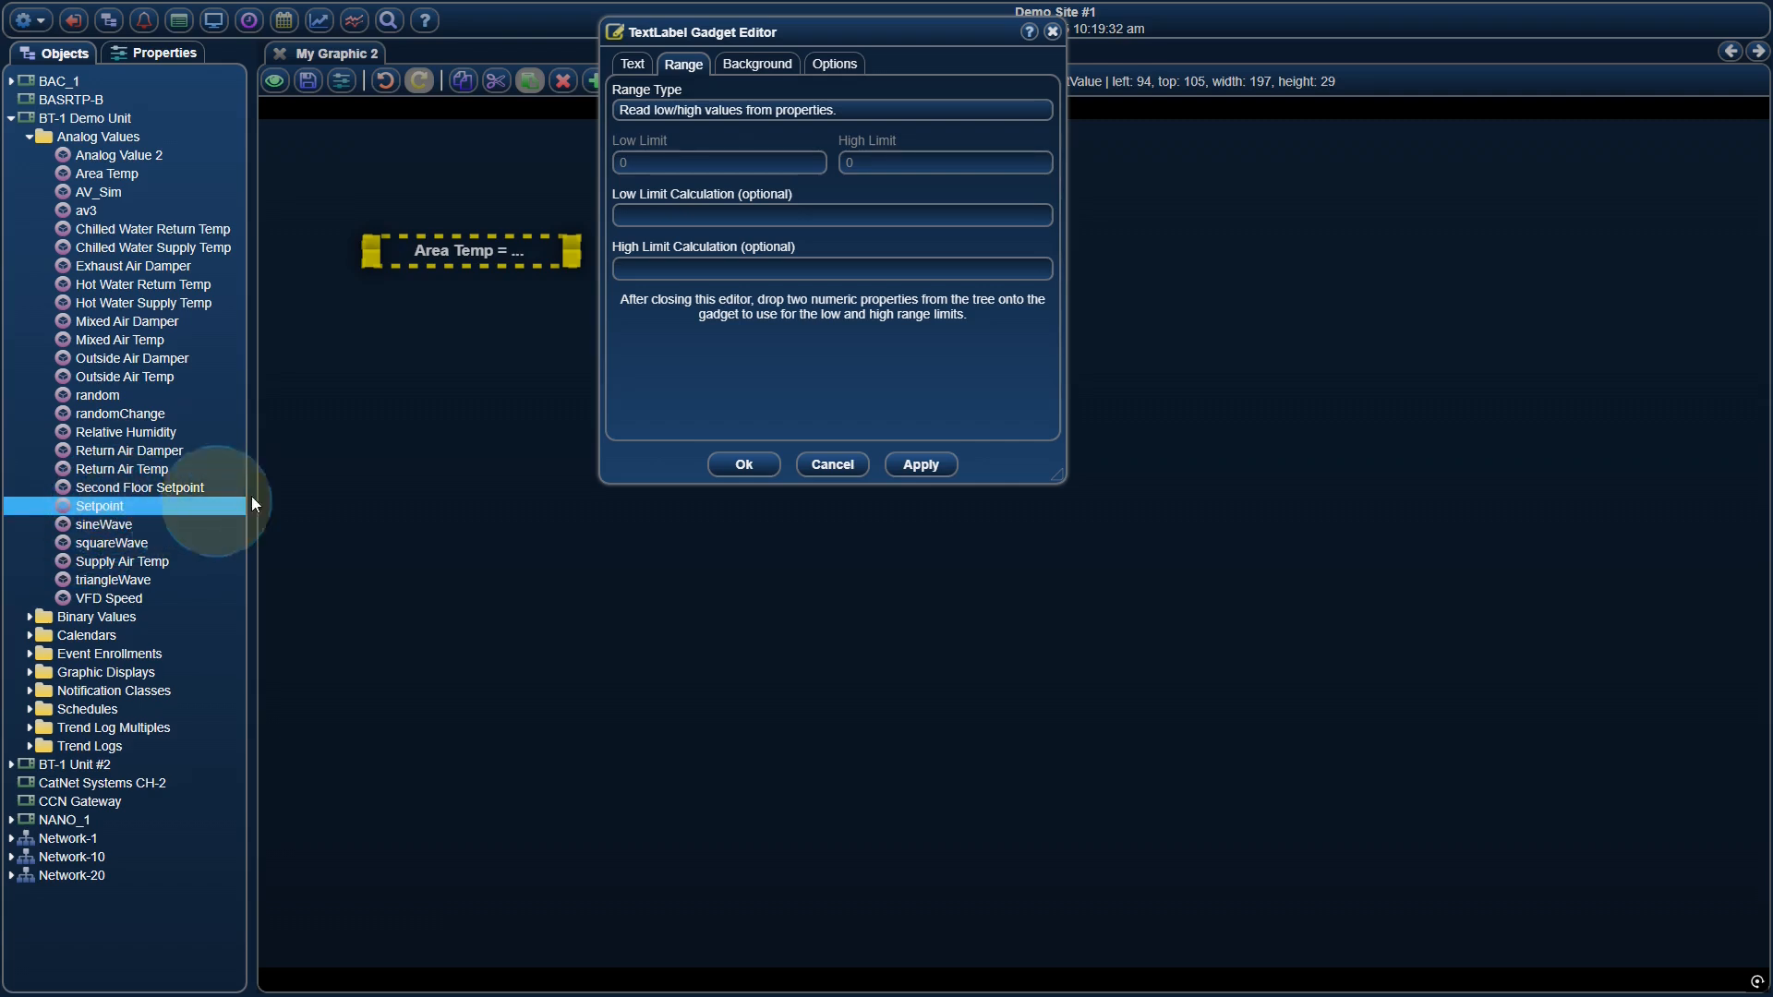
Set the low limit calculation to @-5 and the high limit calculation to @+3, and accept the gadget changes
{"action": "left_click", "coordinate": [680, 217]}
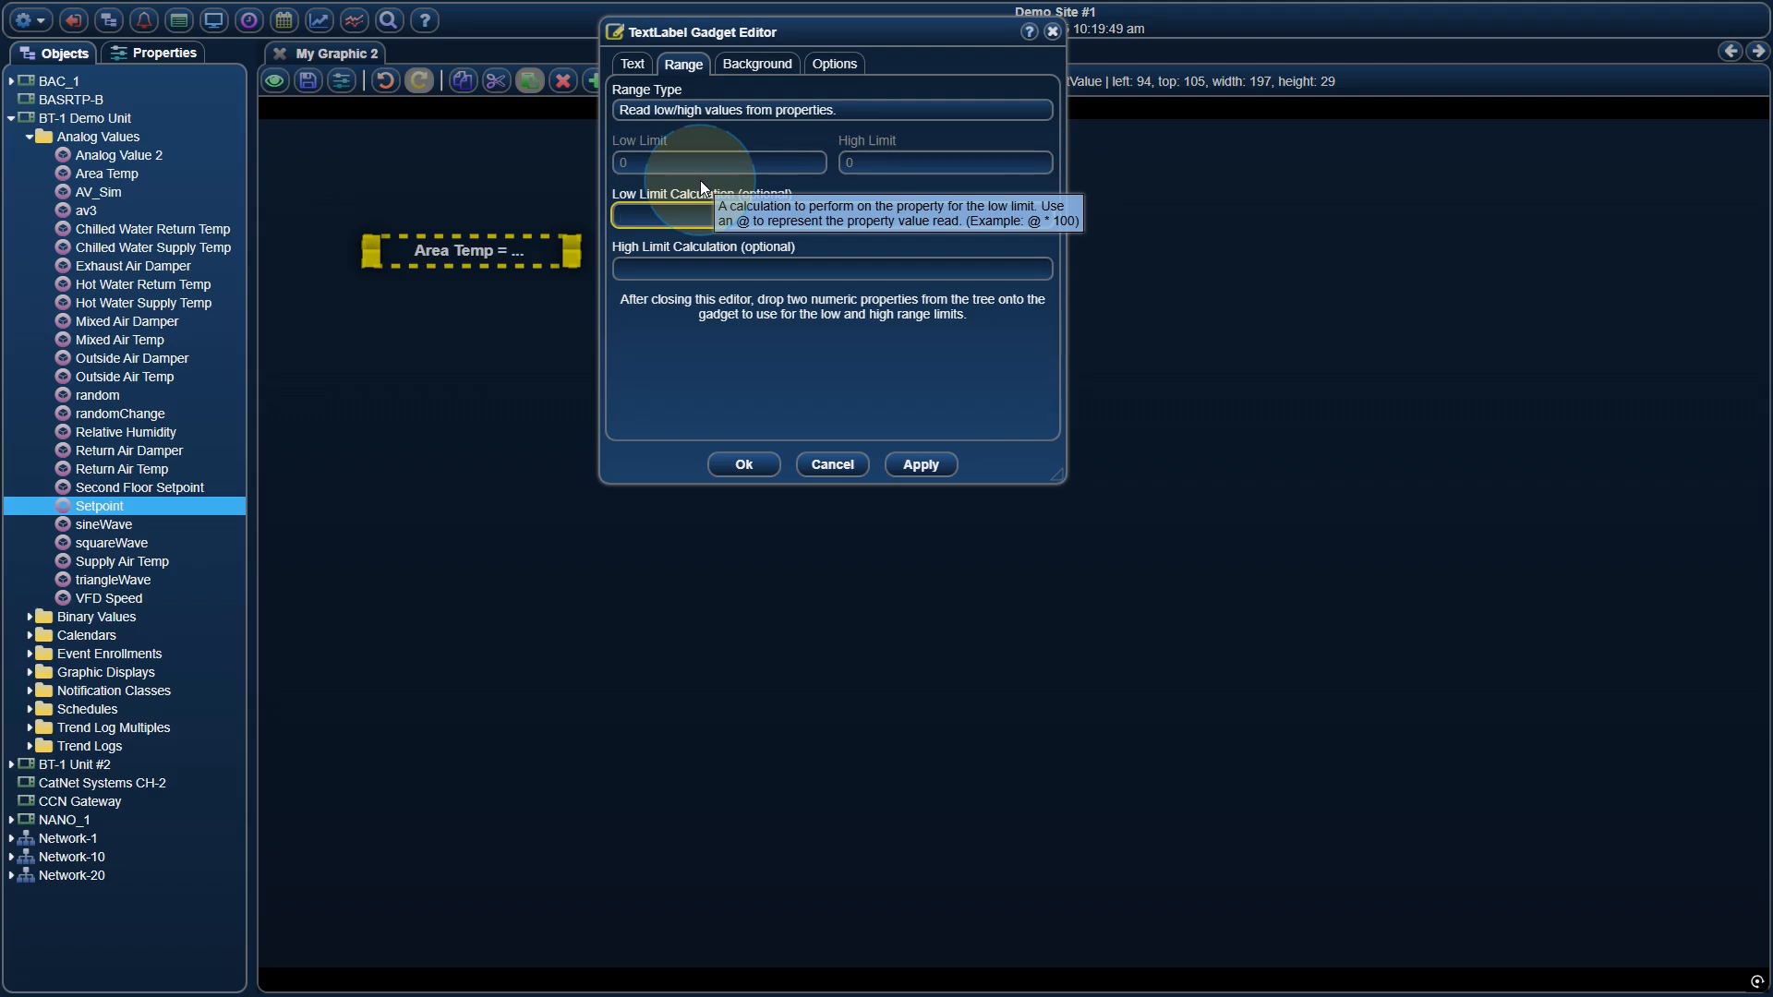
{"action": "type", "text": "@-5"}
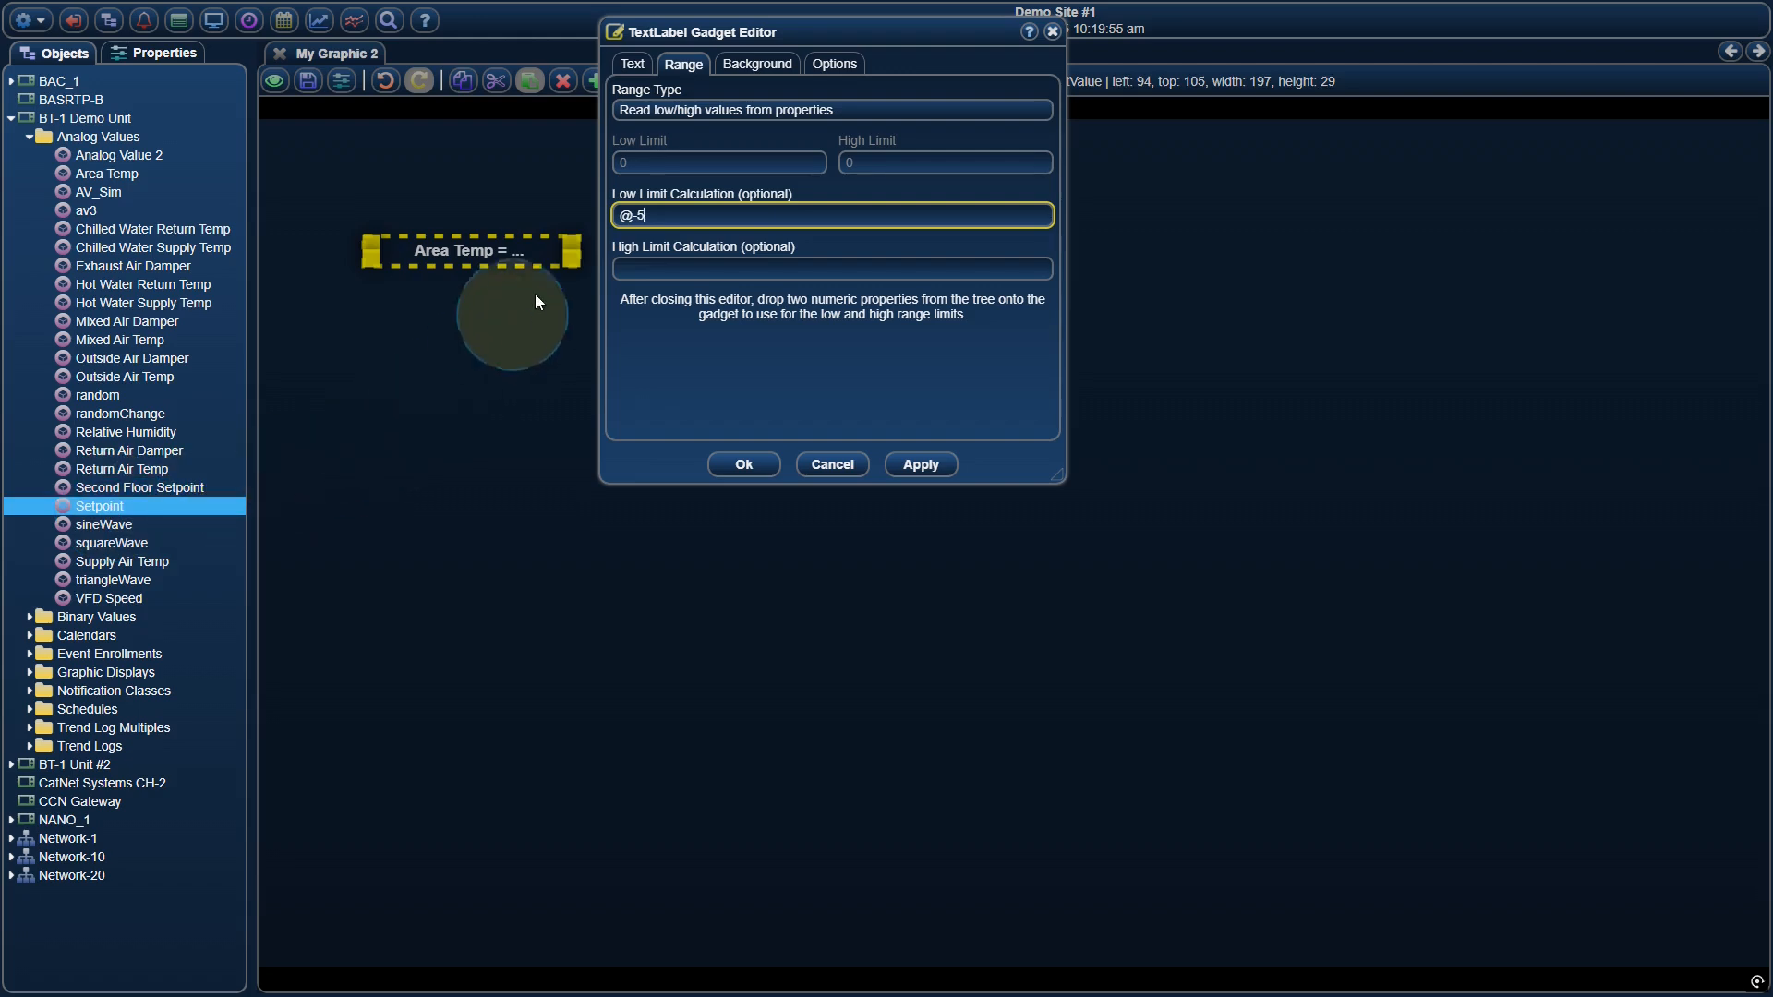
{"action": "left_click", "coordinate": [657, 270]}
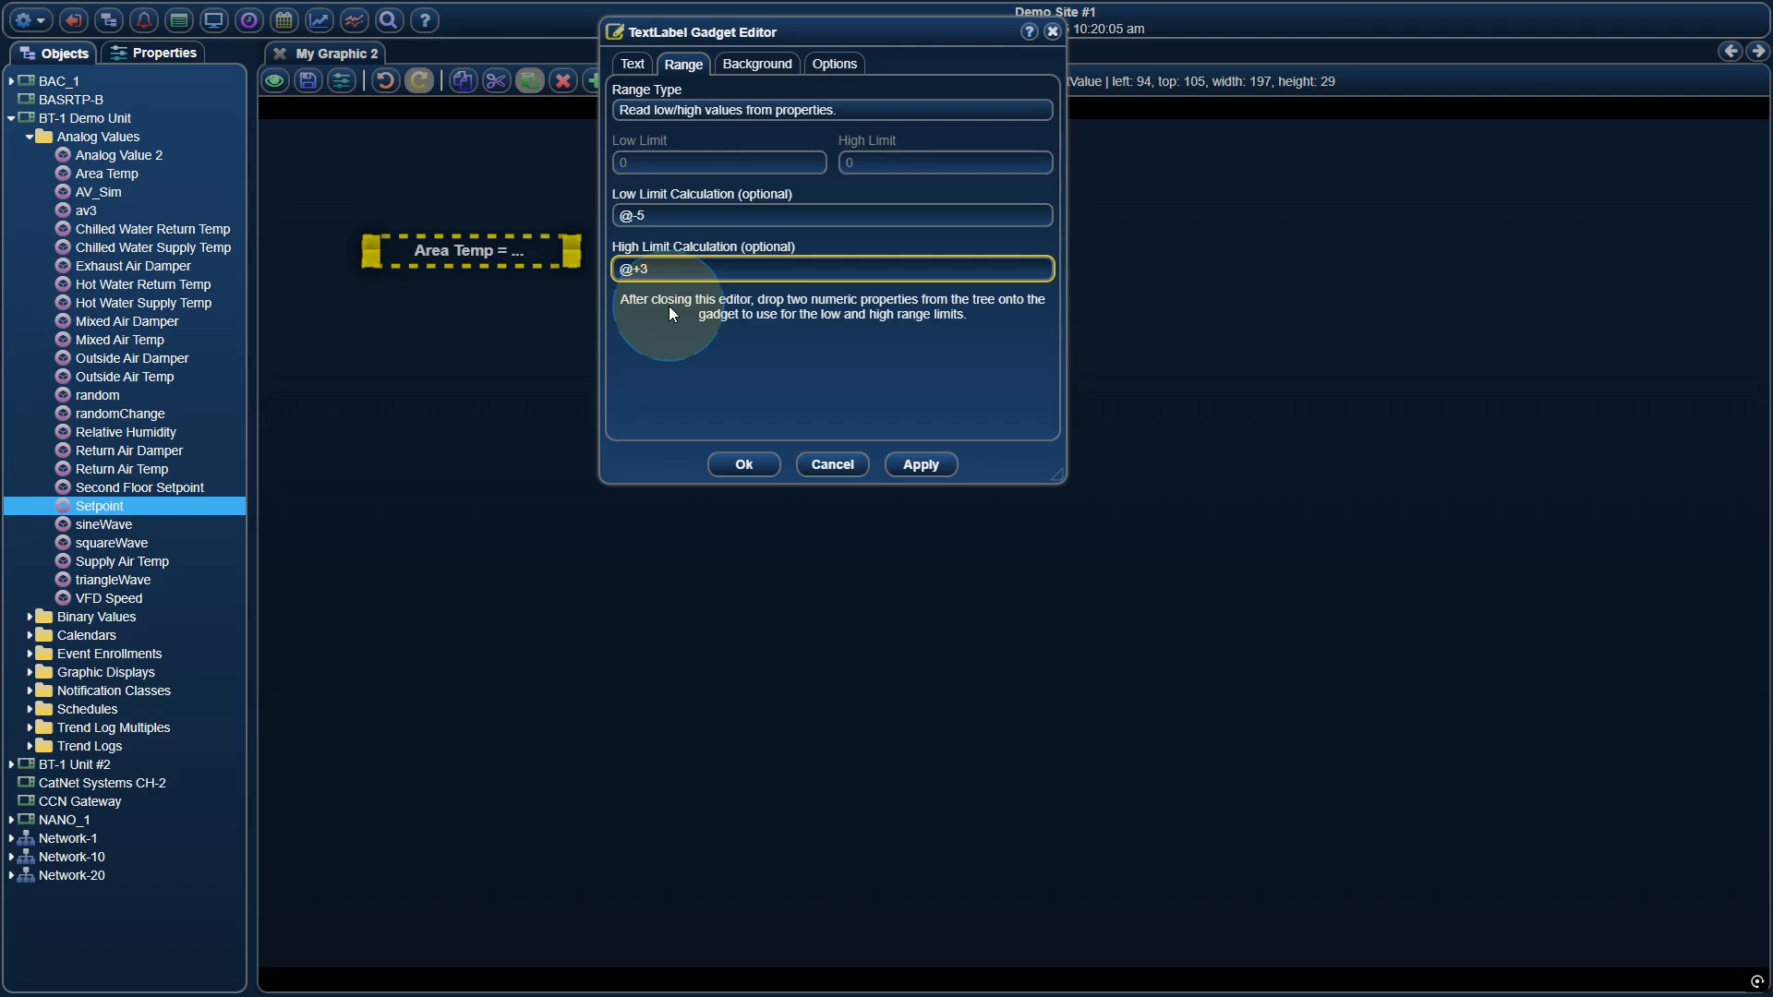
{"action": "left_click", "coordinate": [919, 466]}
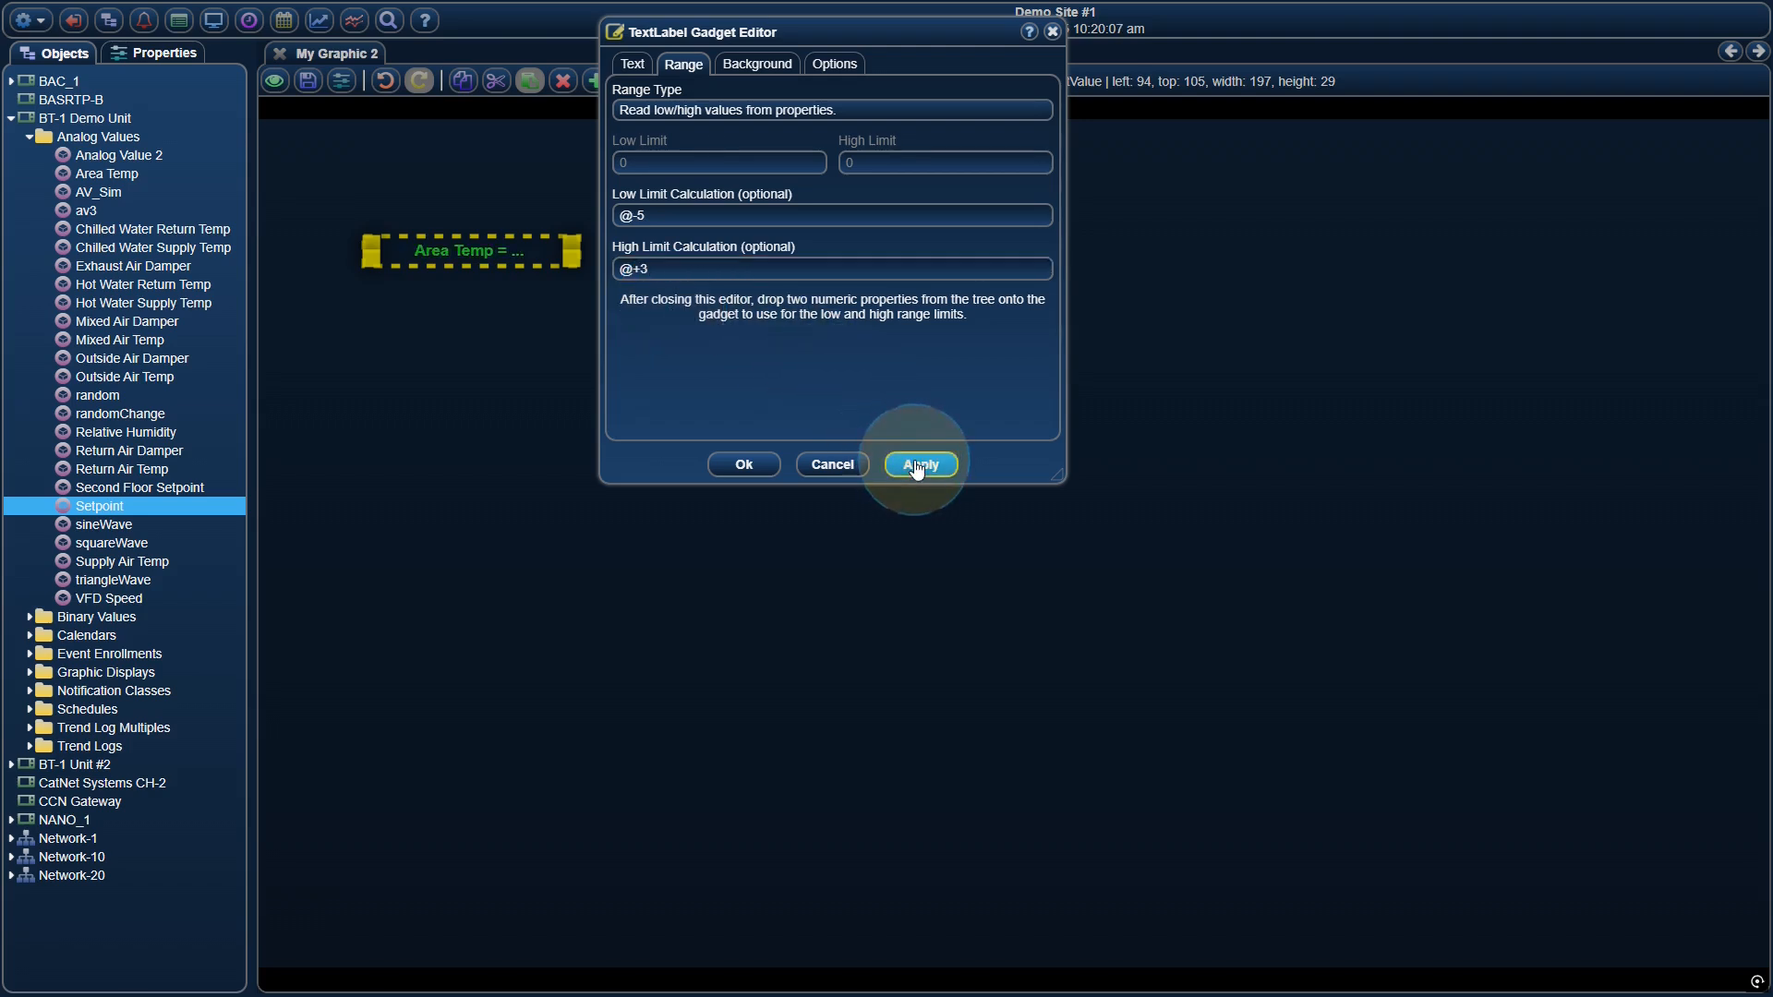
{"action": "left_click", "coordinate": [750, 465]}
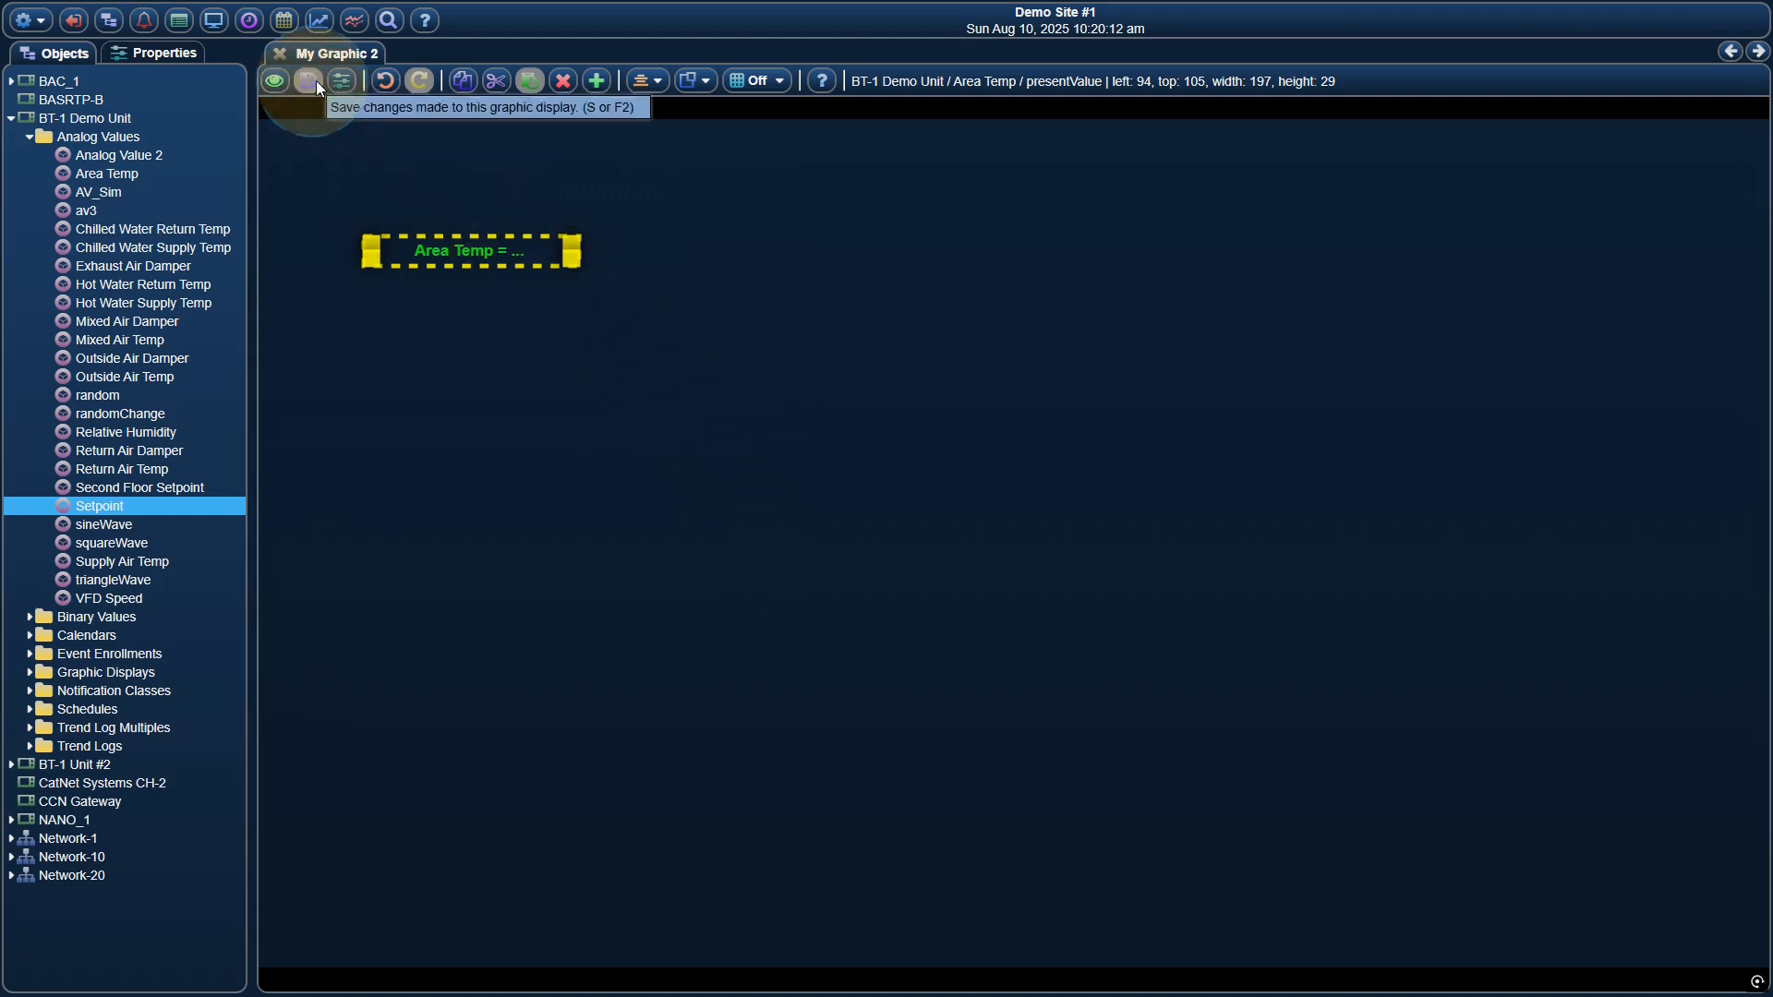
Save the graphic, switch to view mode and check the Setpoint analog value without changing it
{"action": "left_click", "coordinate": [274, 81]}
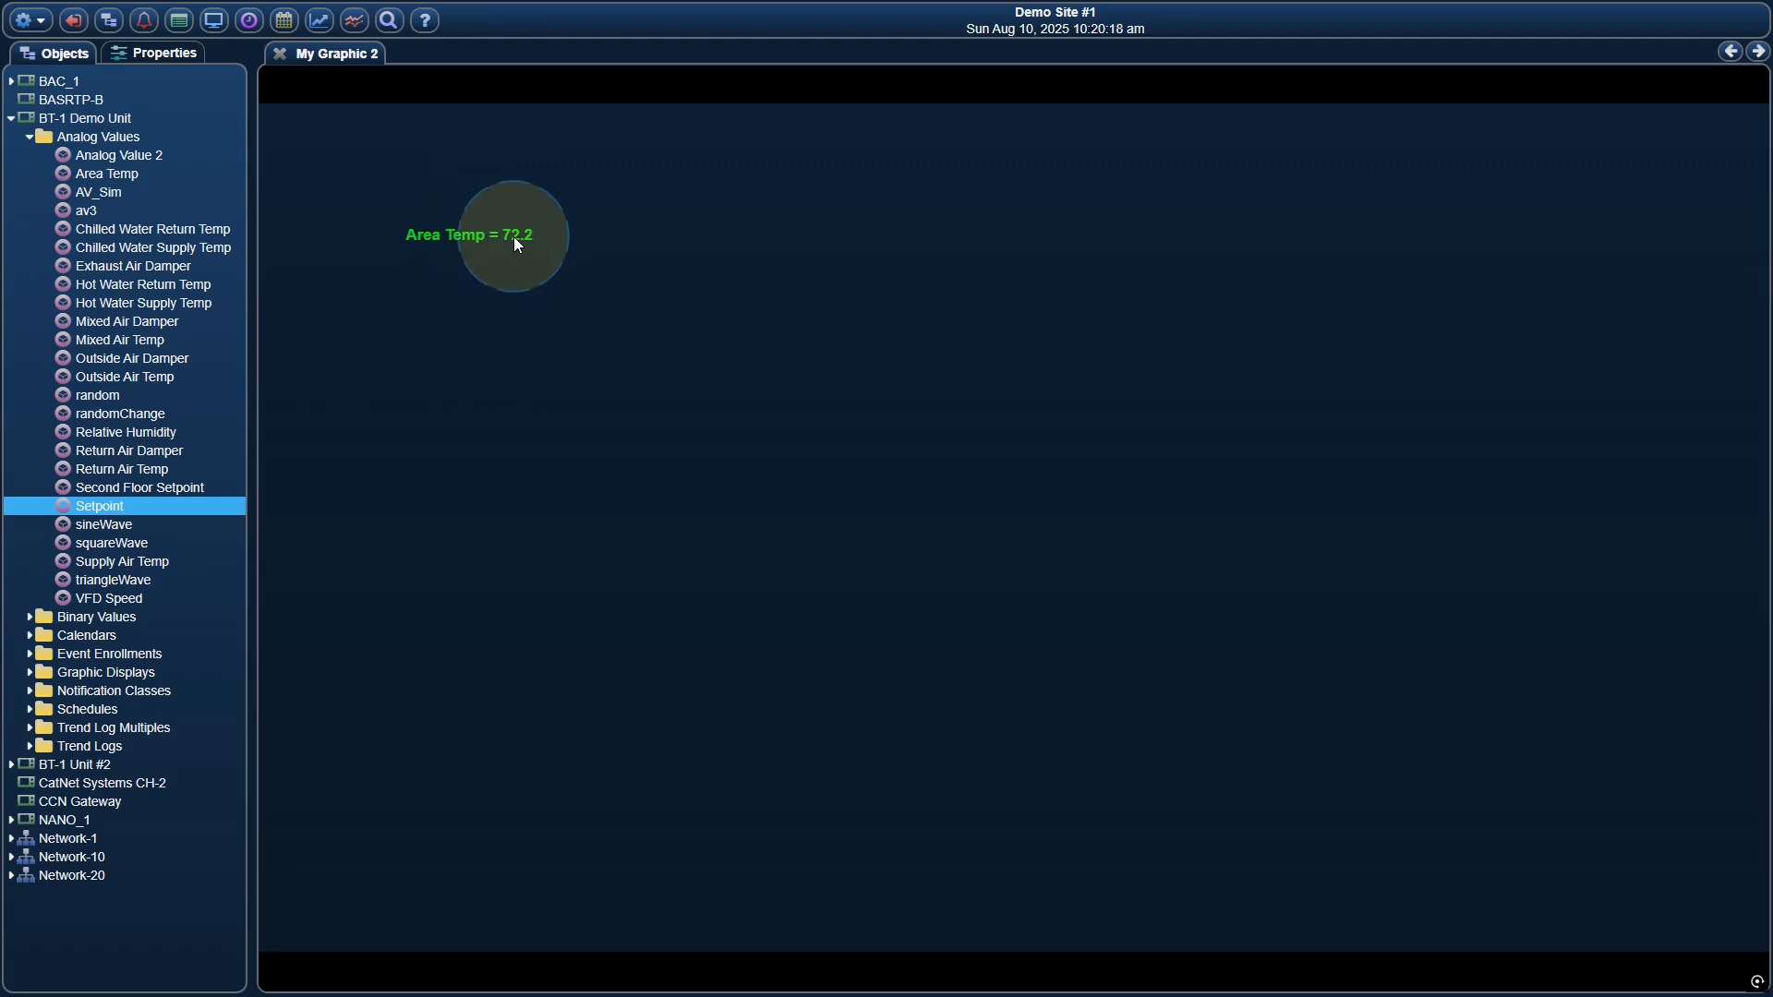
{"action": "double_click", "coordinate": [102, 506]}
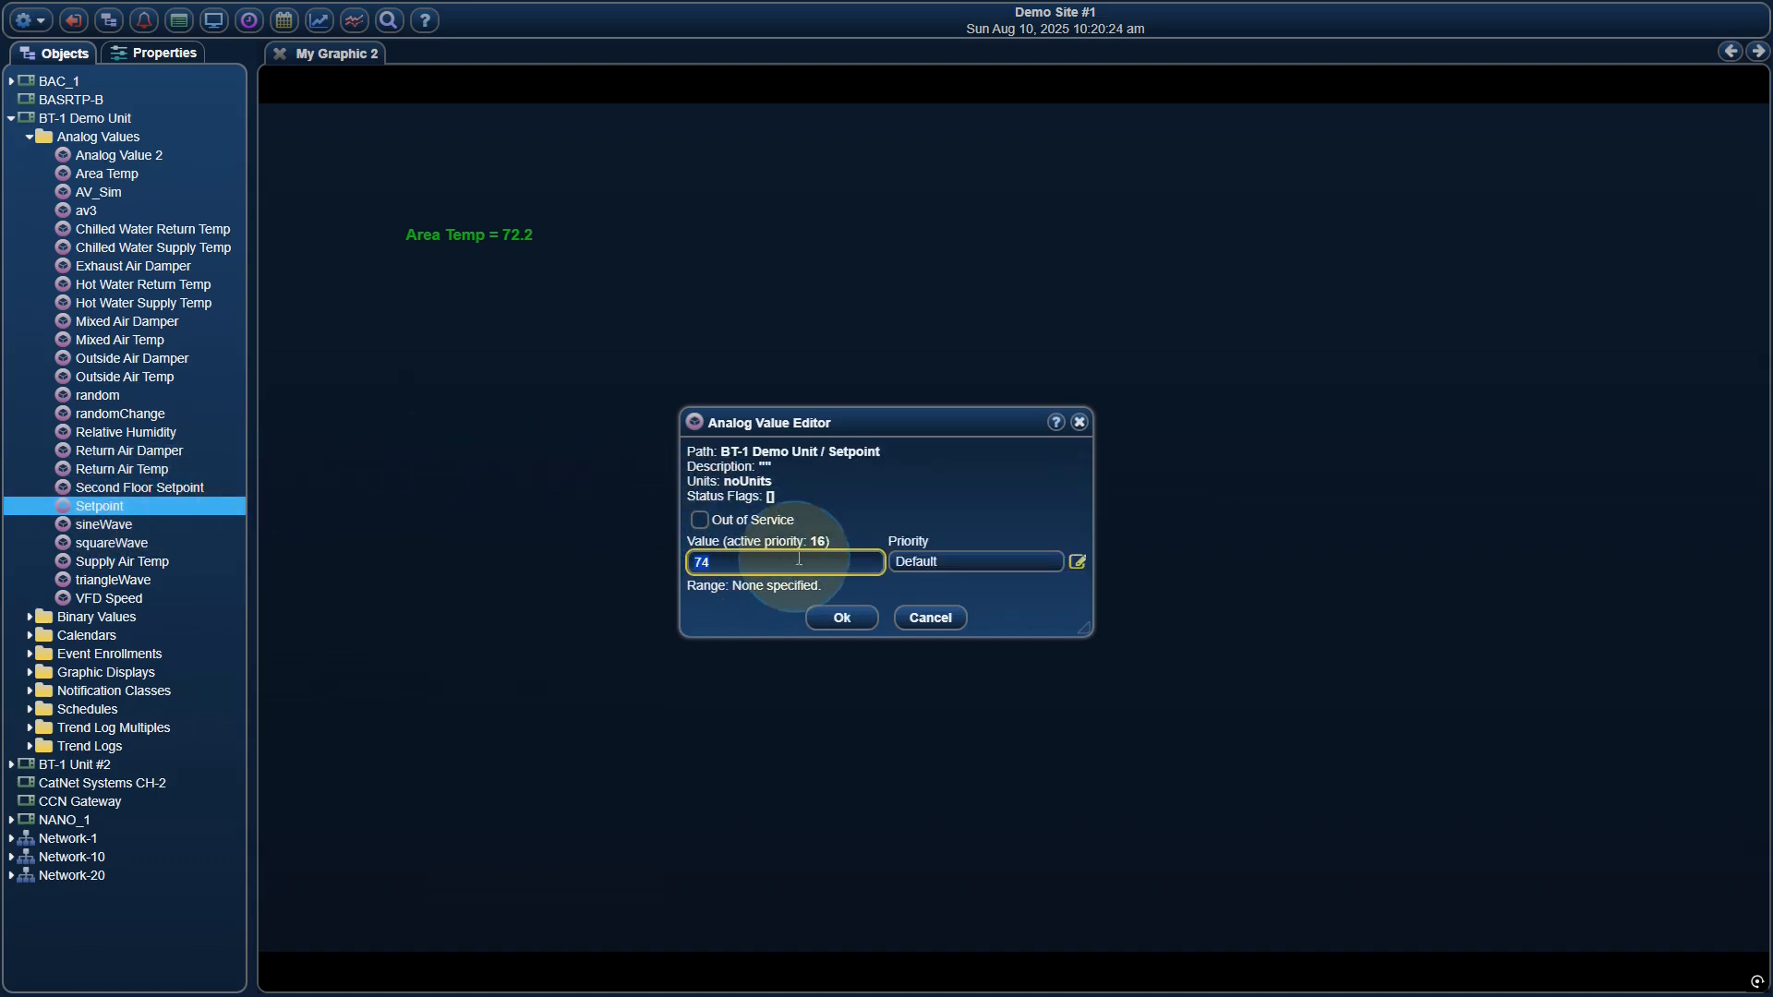
{"action": "left_click", "coordinate": [928, 617]}
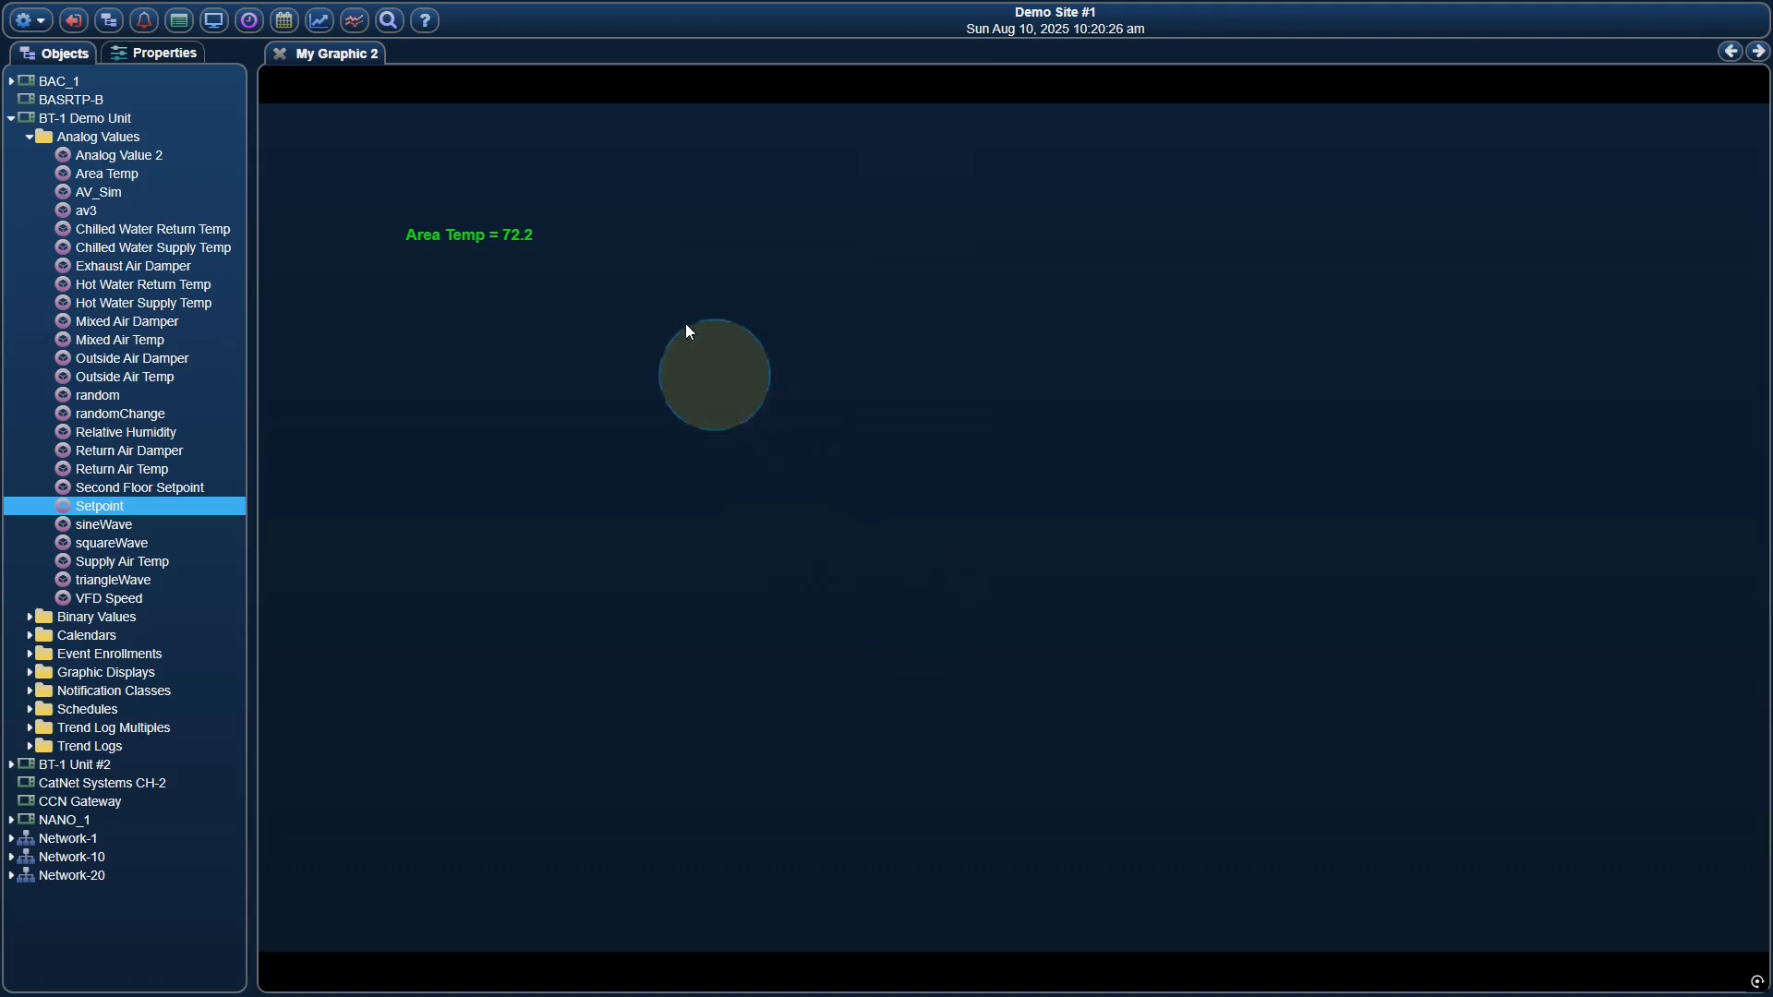
Write 77.1 to the Area Temp analog value from its label
{"action": "left_click", "coordinate": [514, 232]}
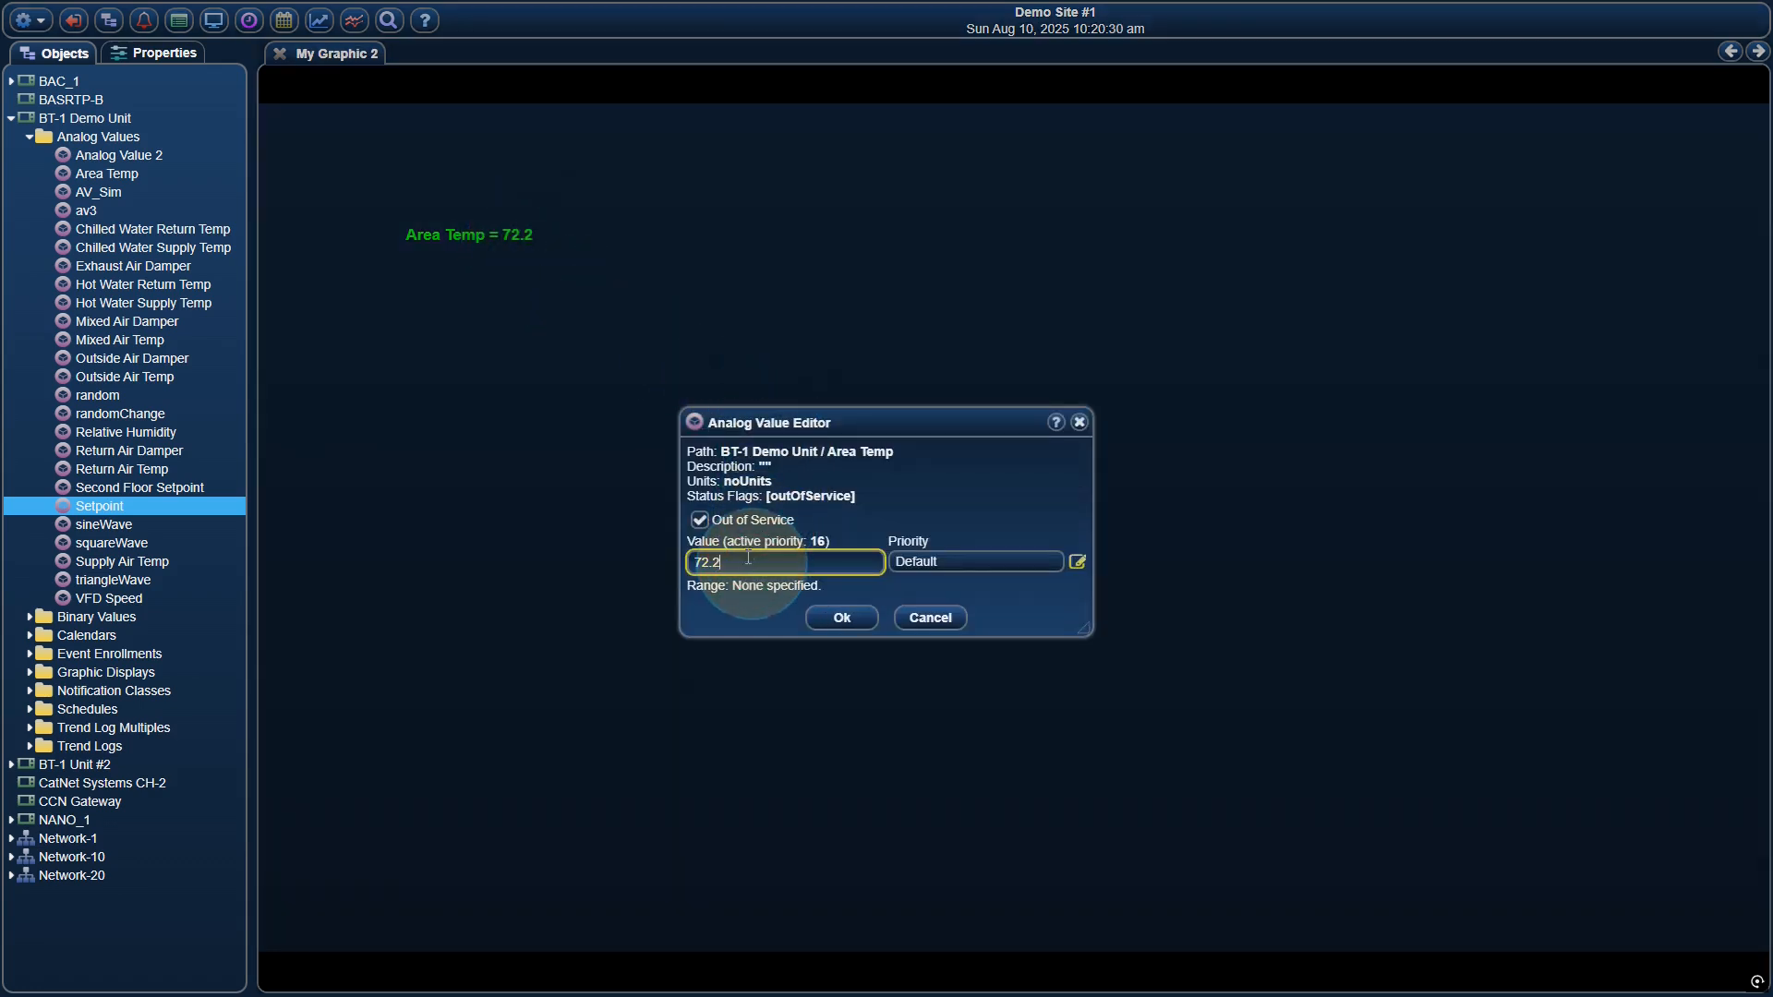
{"action": "key", "text": "BackSpace"}
{"action": "key", "text": "BackSpace"}
{"action": "key", "text": "BackSpace"}
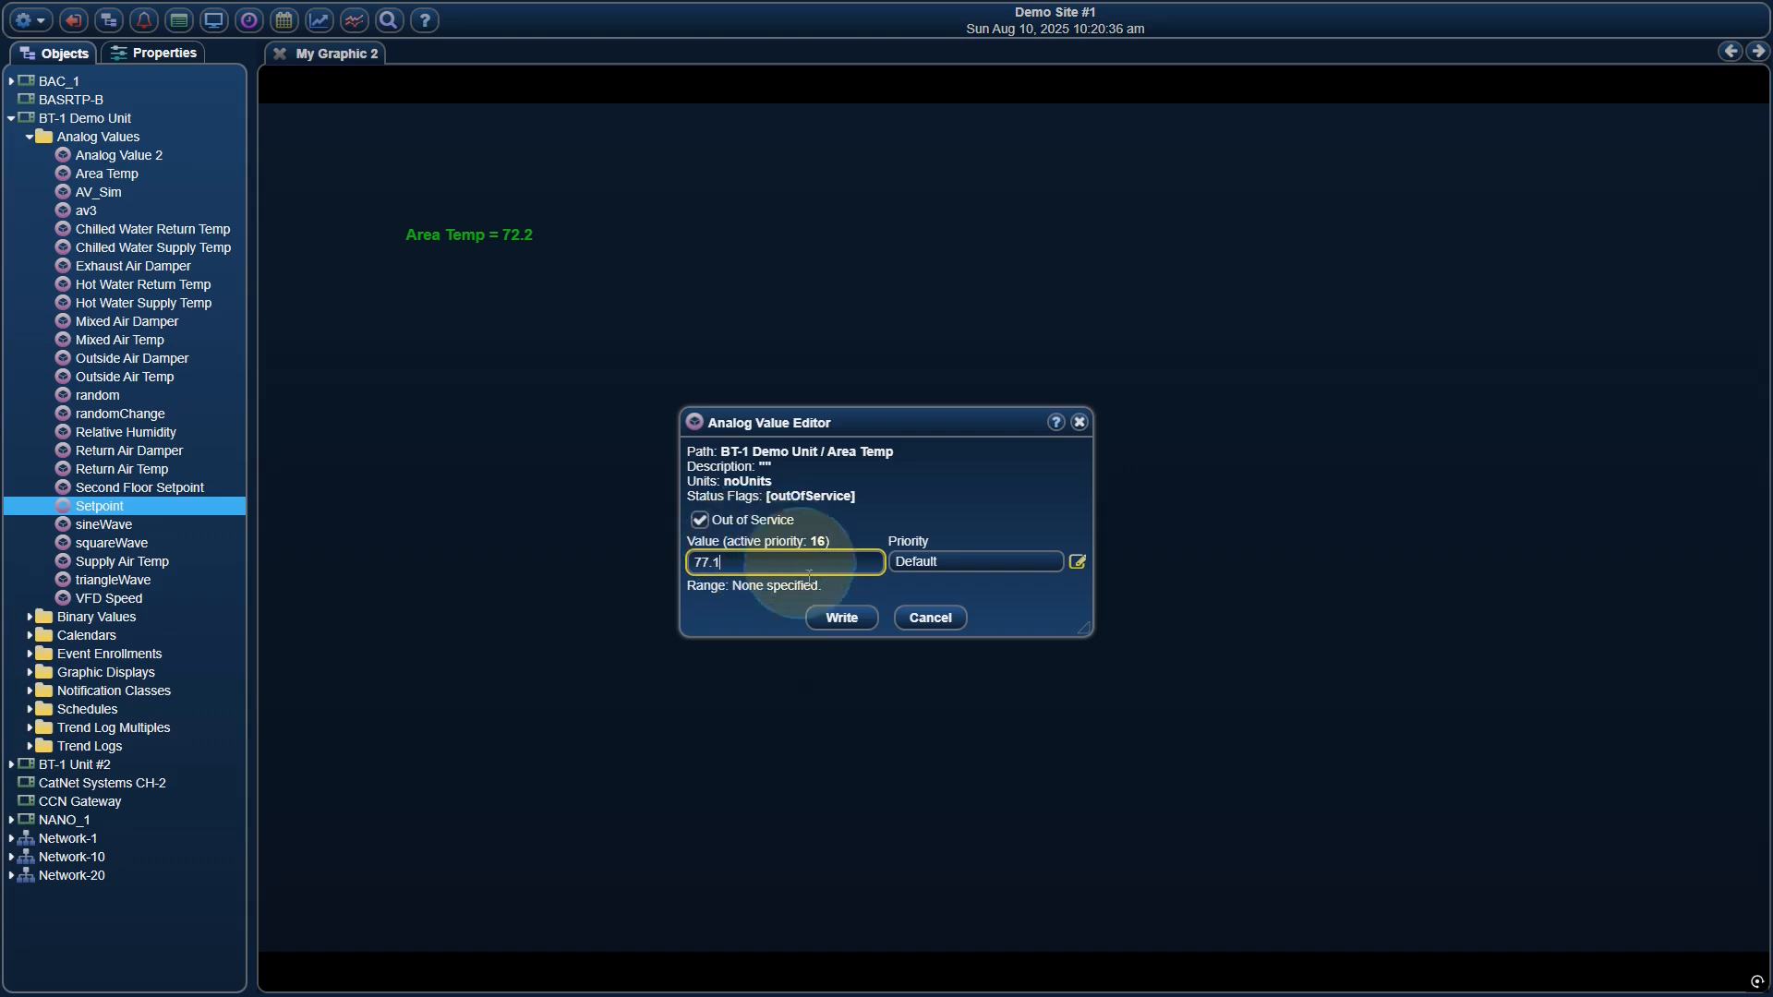
{"action": "left_click", "coordinate": [834, 625]}
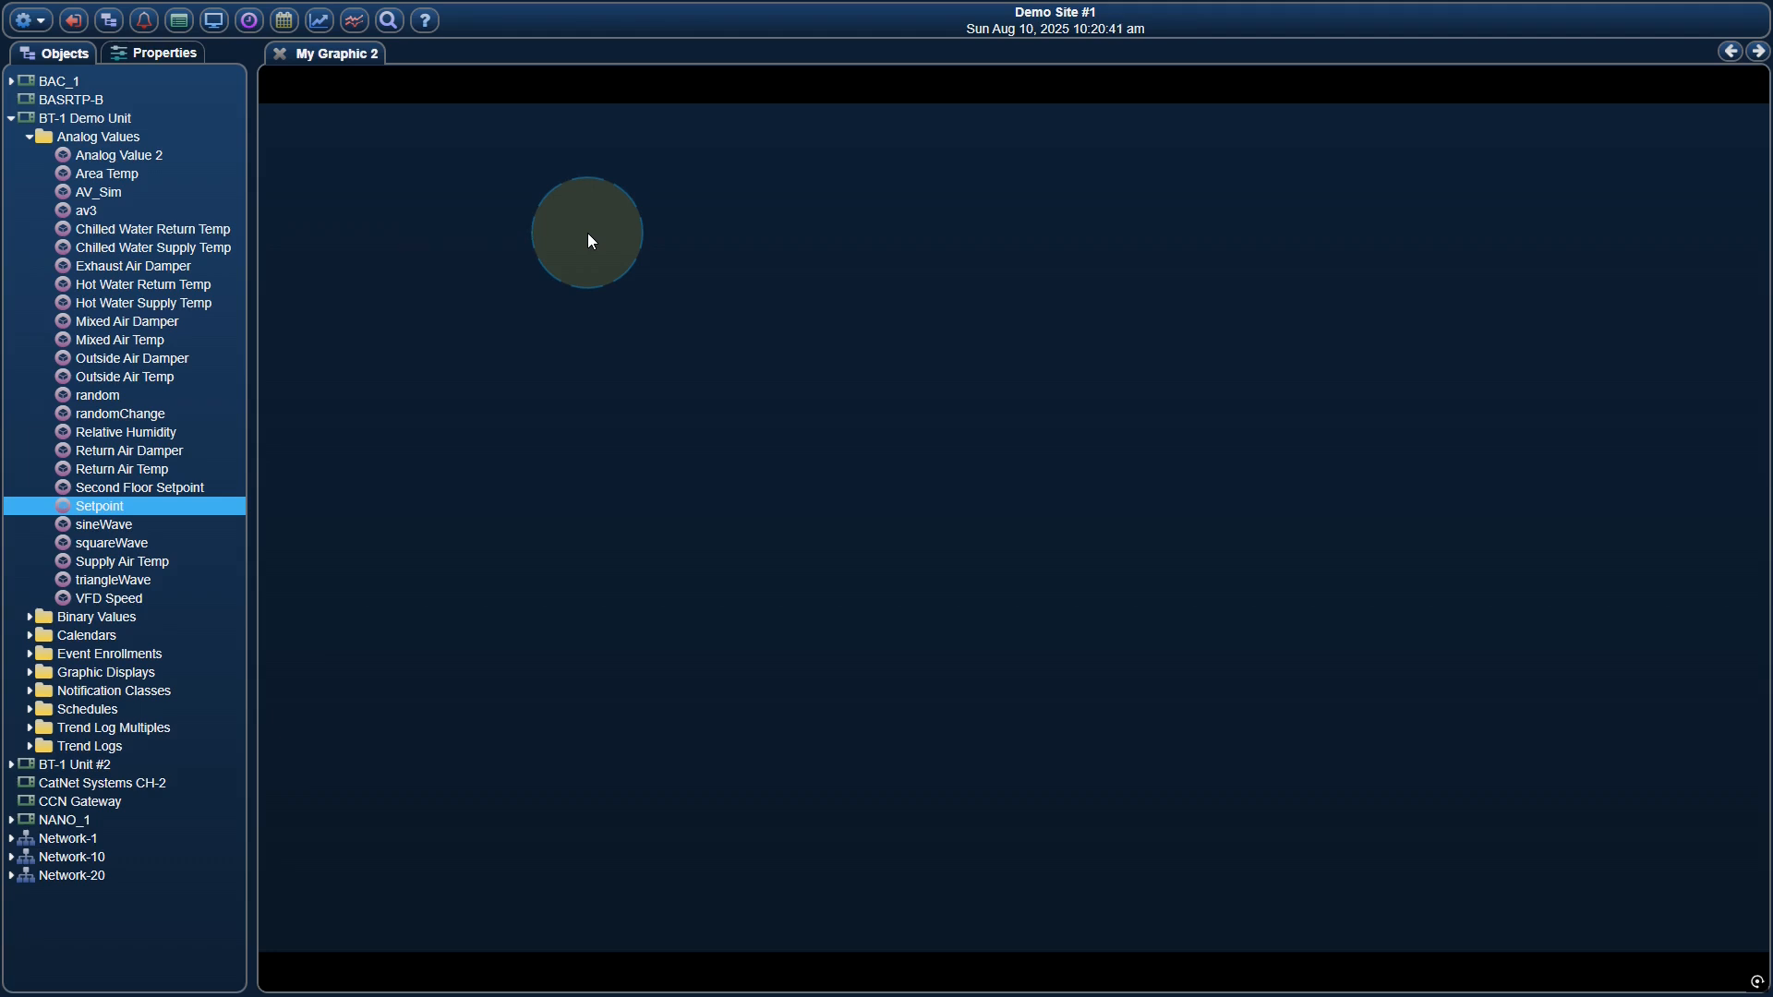
Write a different value to the Area Temp analog value and return the graphic to edit mode
{"action": "left_click", "coordinate": [522, 241]}
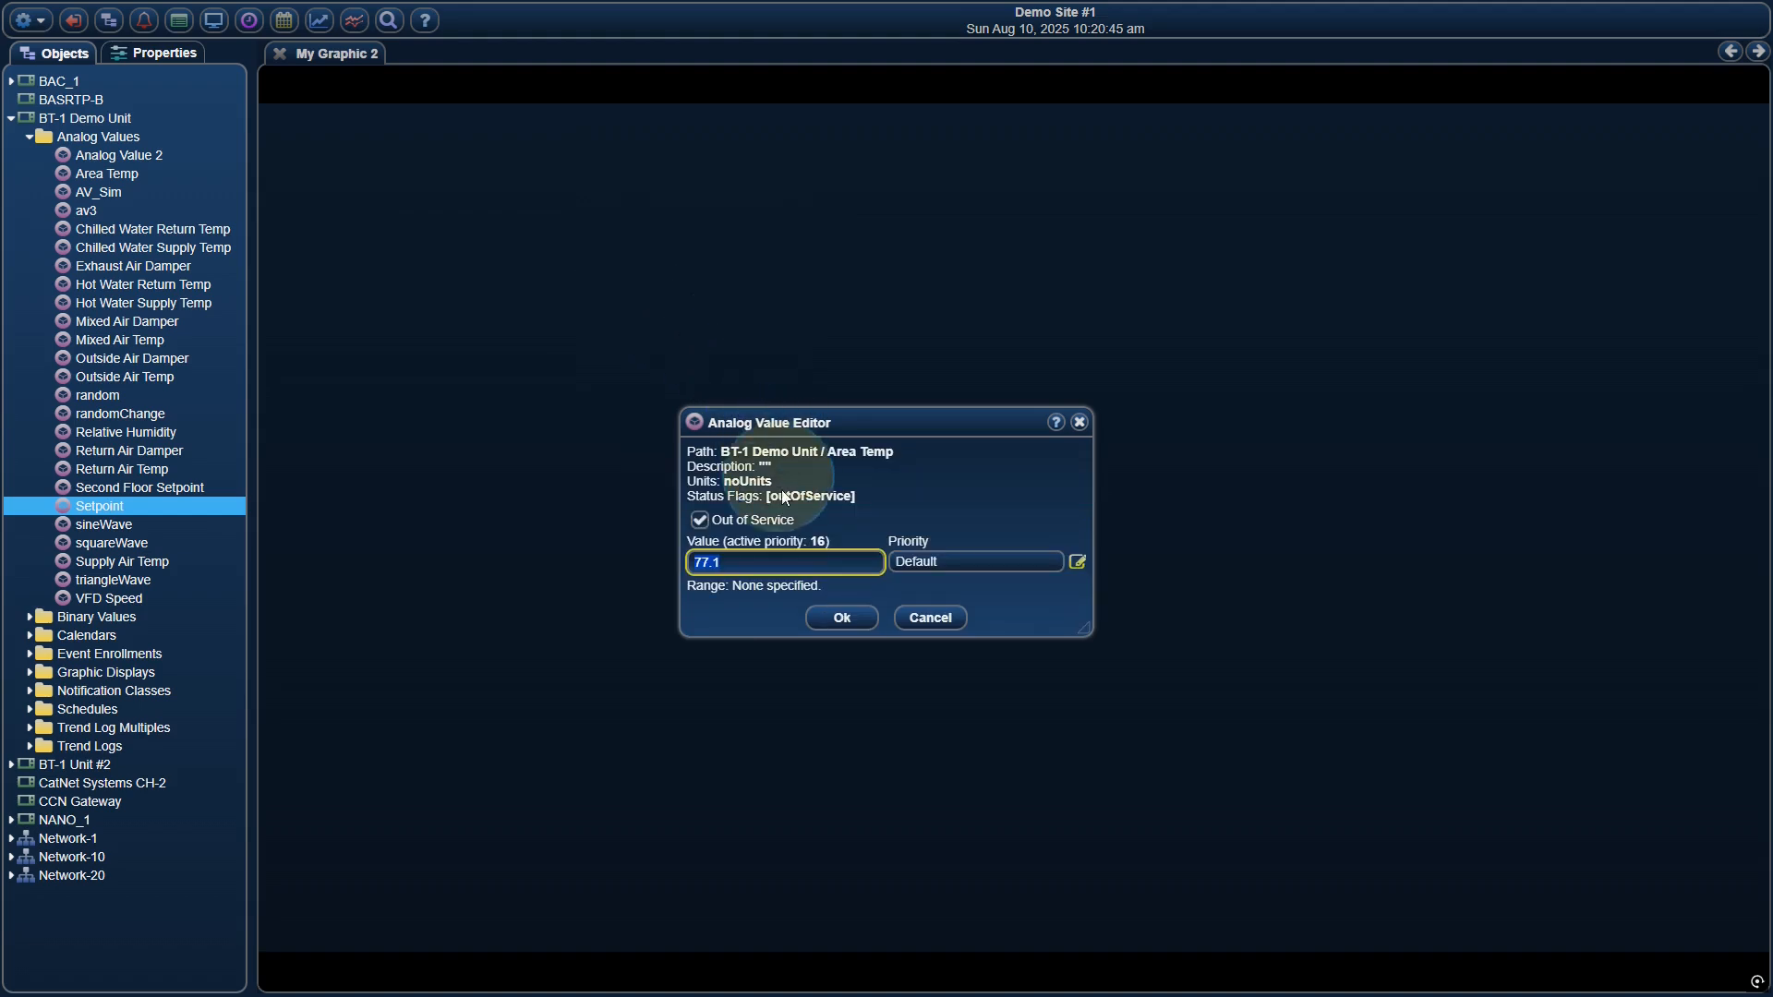
{"action": "left_click", "coordinate": [777, 565]}
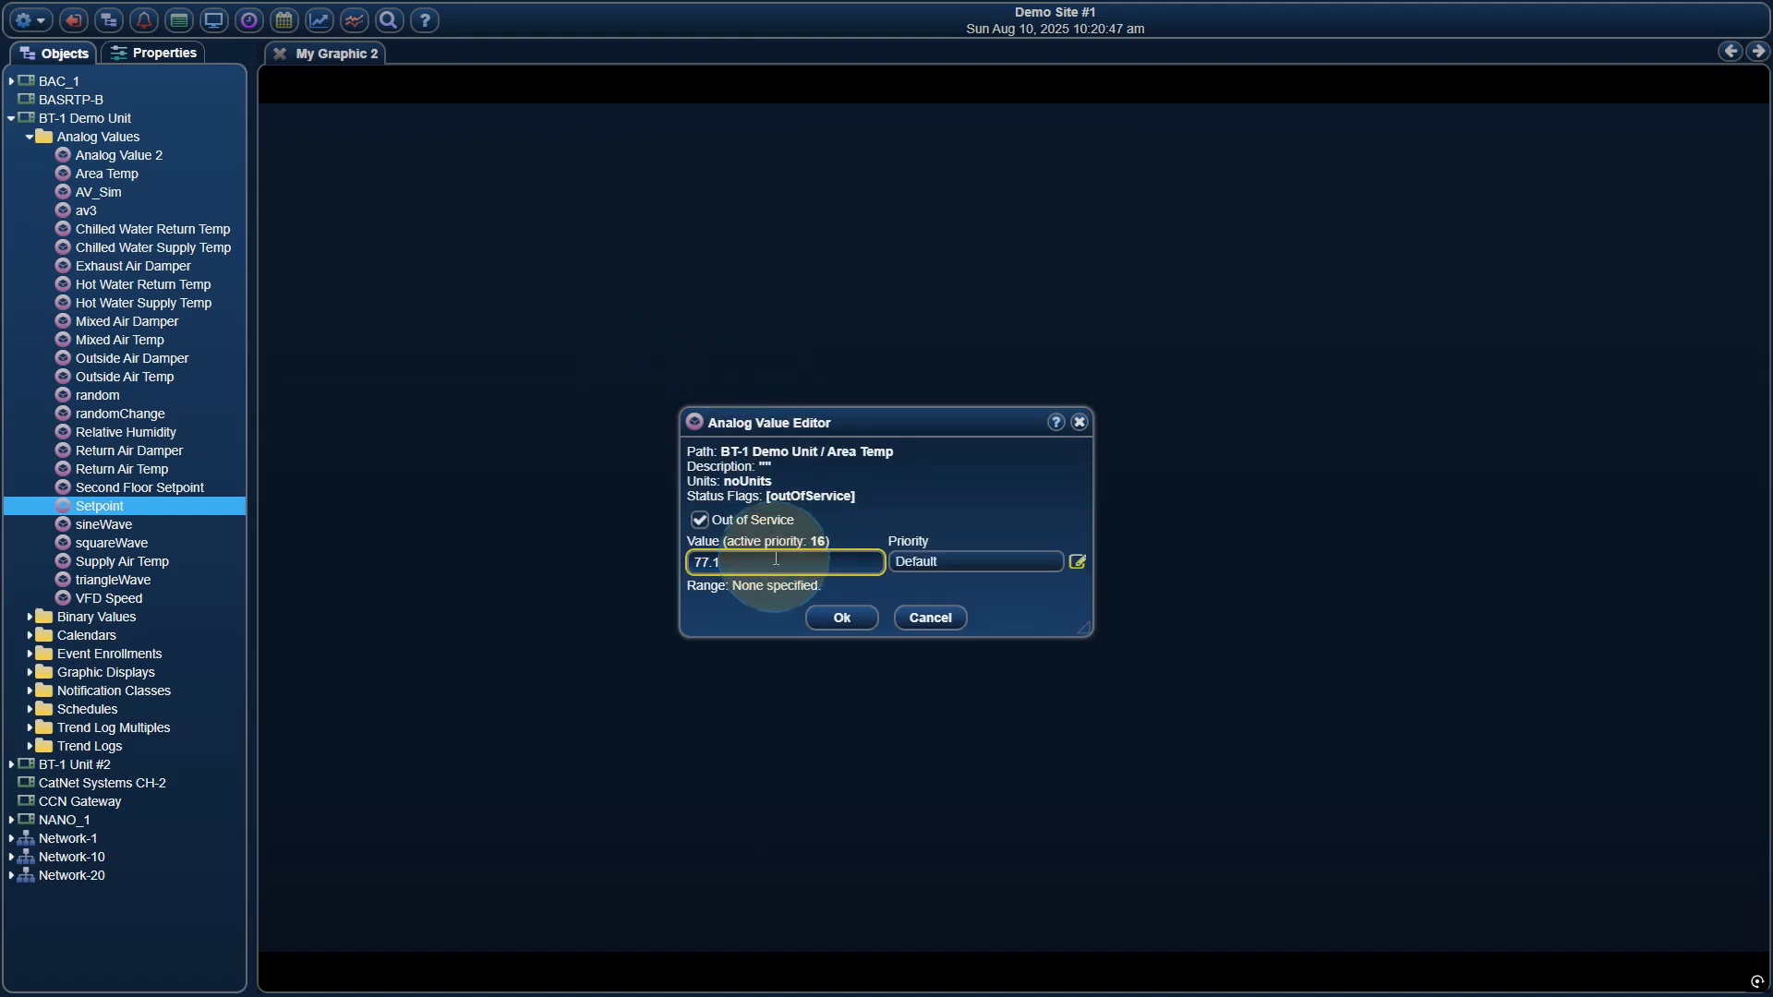
{"action": "key", "text": "BackSpace"}
{"action": "key", "text": "BackSpace"}
{"action": "key", "text": "BackSpace"}
{"action": "left_click", "coordinate": [834, 613]}
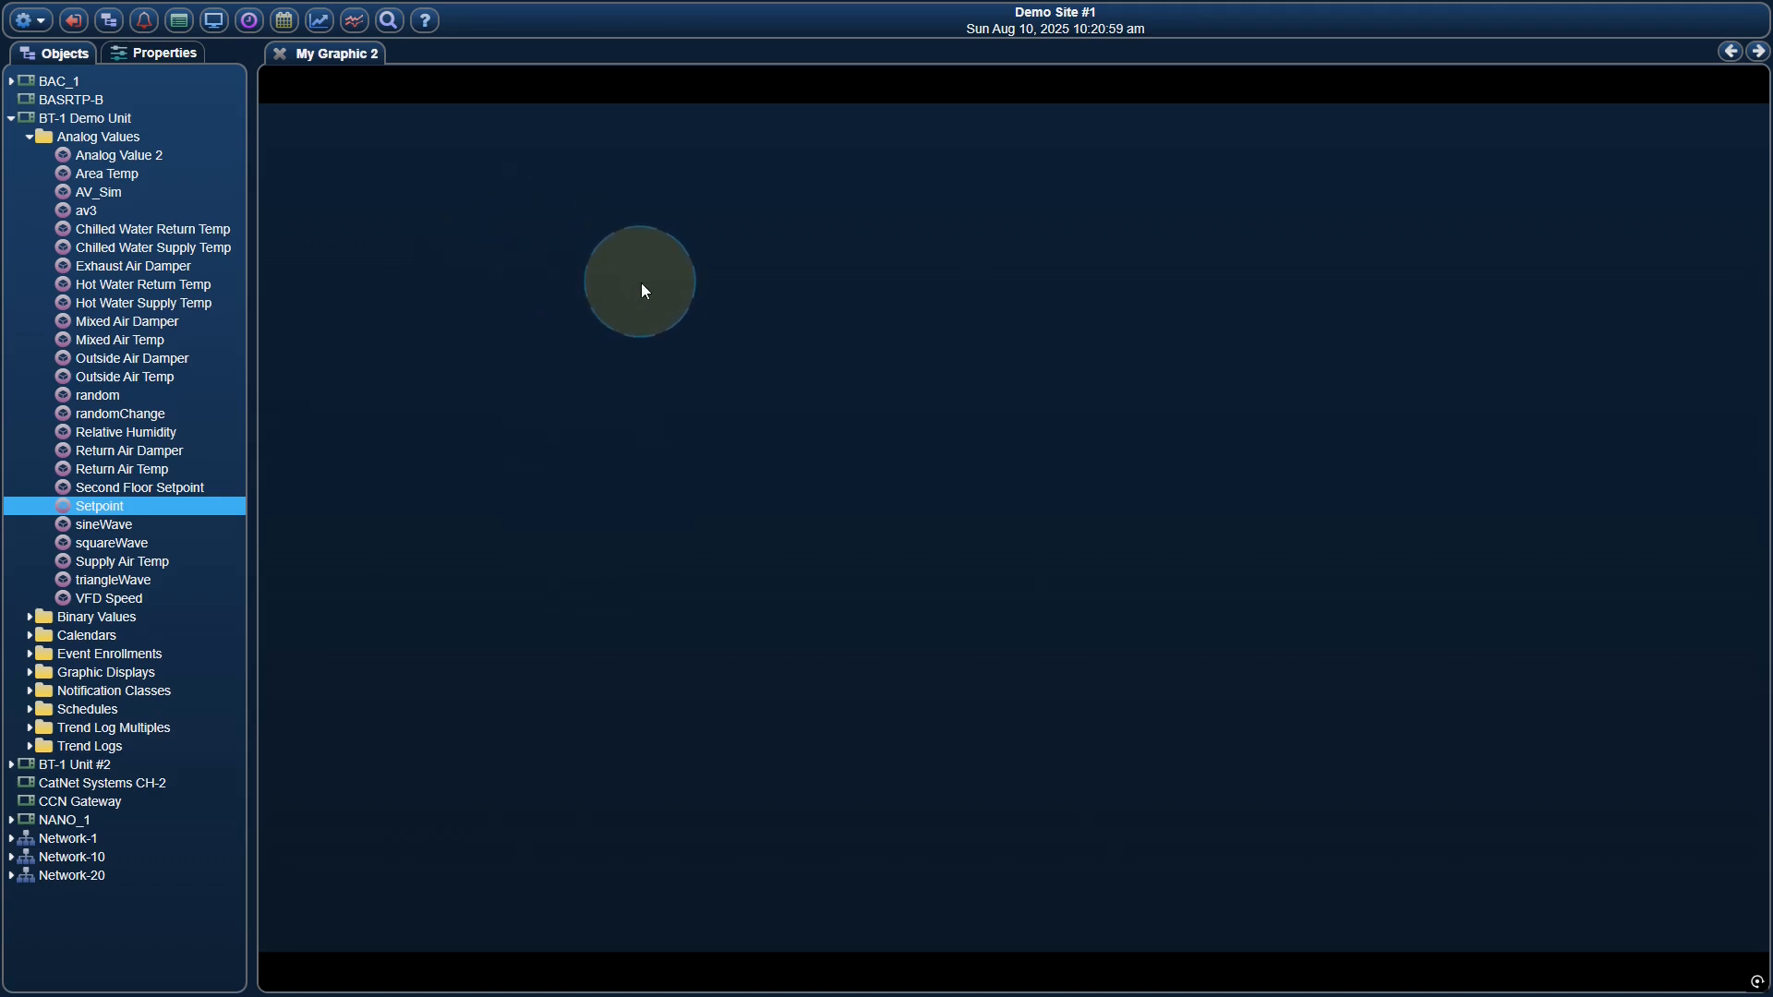
{"action": "right_click", "coordinate": [636, 287]}
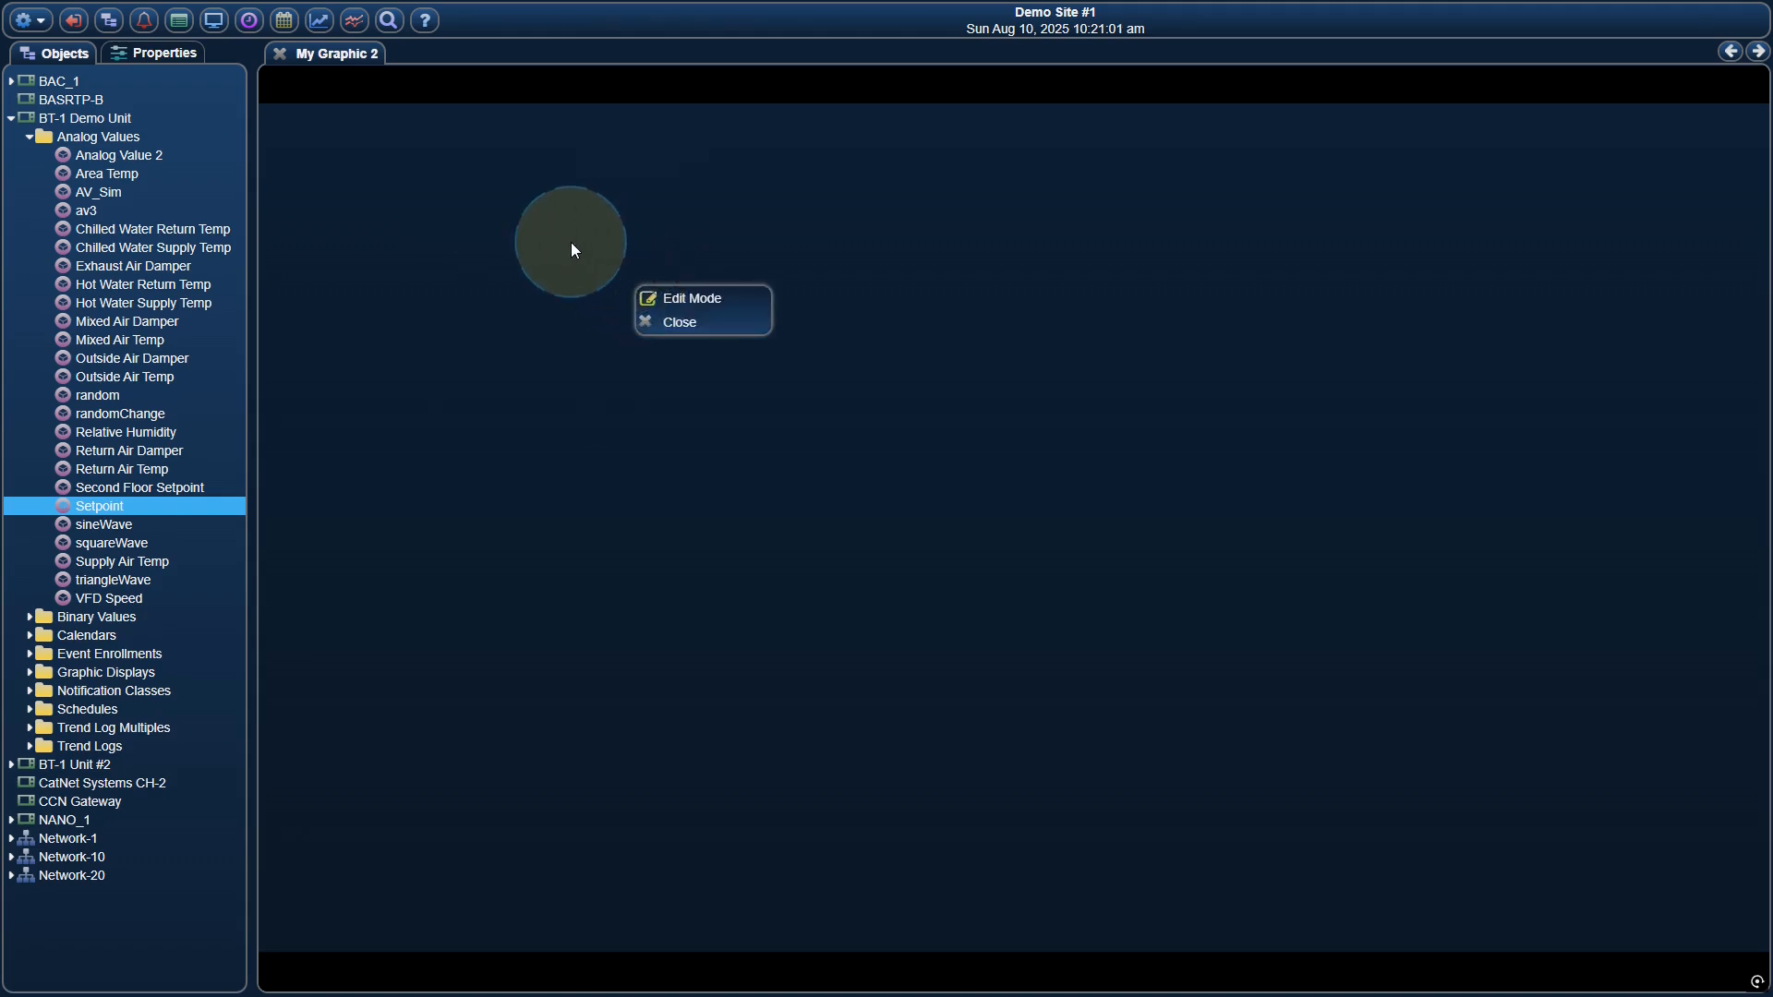
{"action": "left_click", "coordinate": [666, 297]}
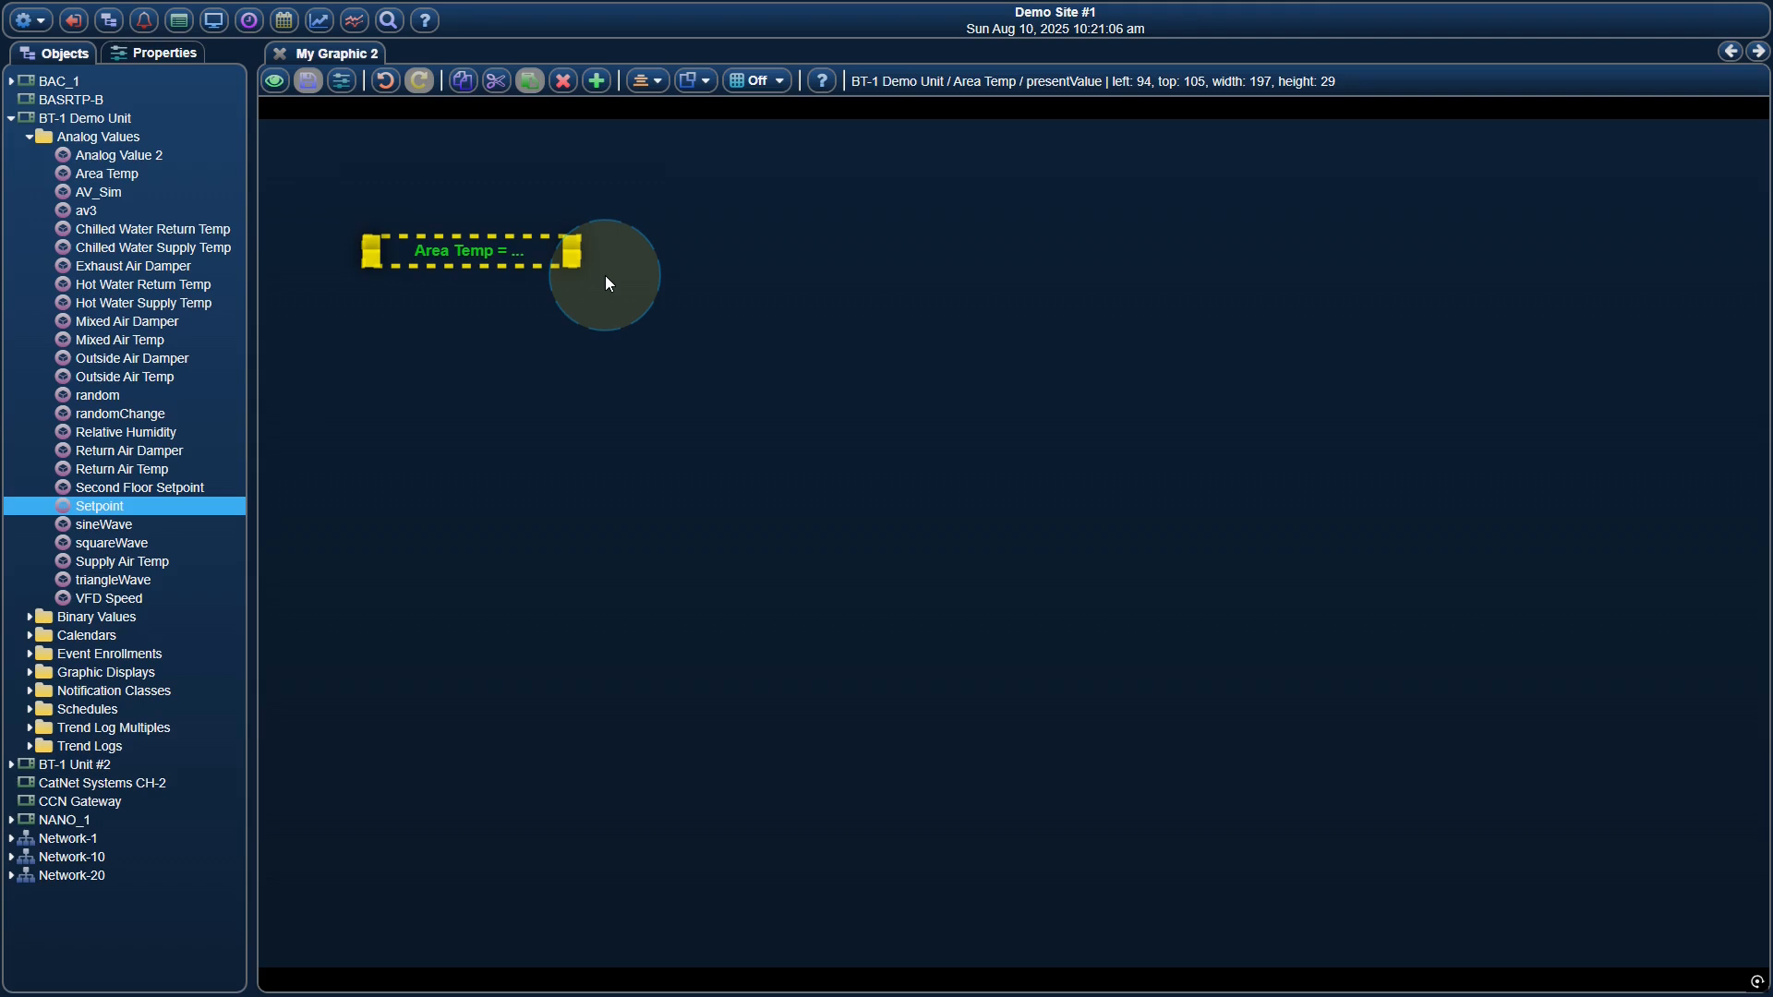
Delete the Area Temp text label and add a PointGrid gadget from the default template to the graphic
{"action": "left_click_drag", "start_coordinate": [541, 247], "coordinate": [486, 219]}
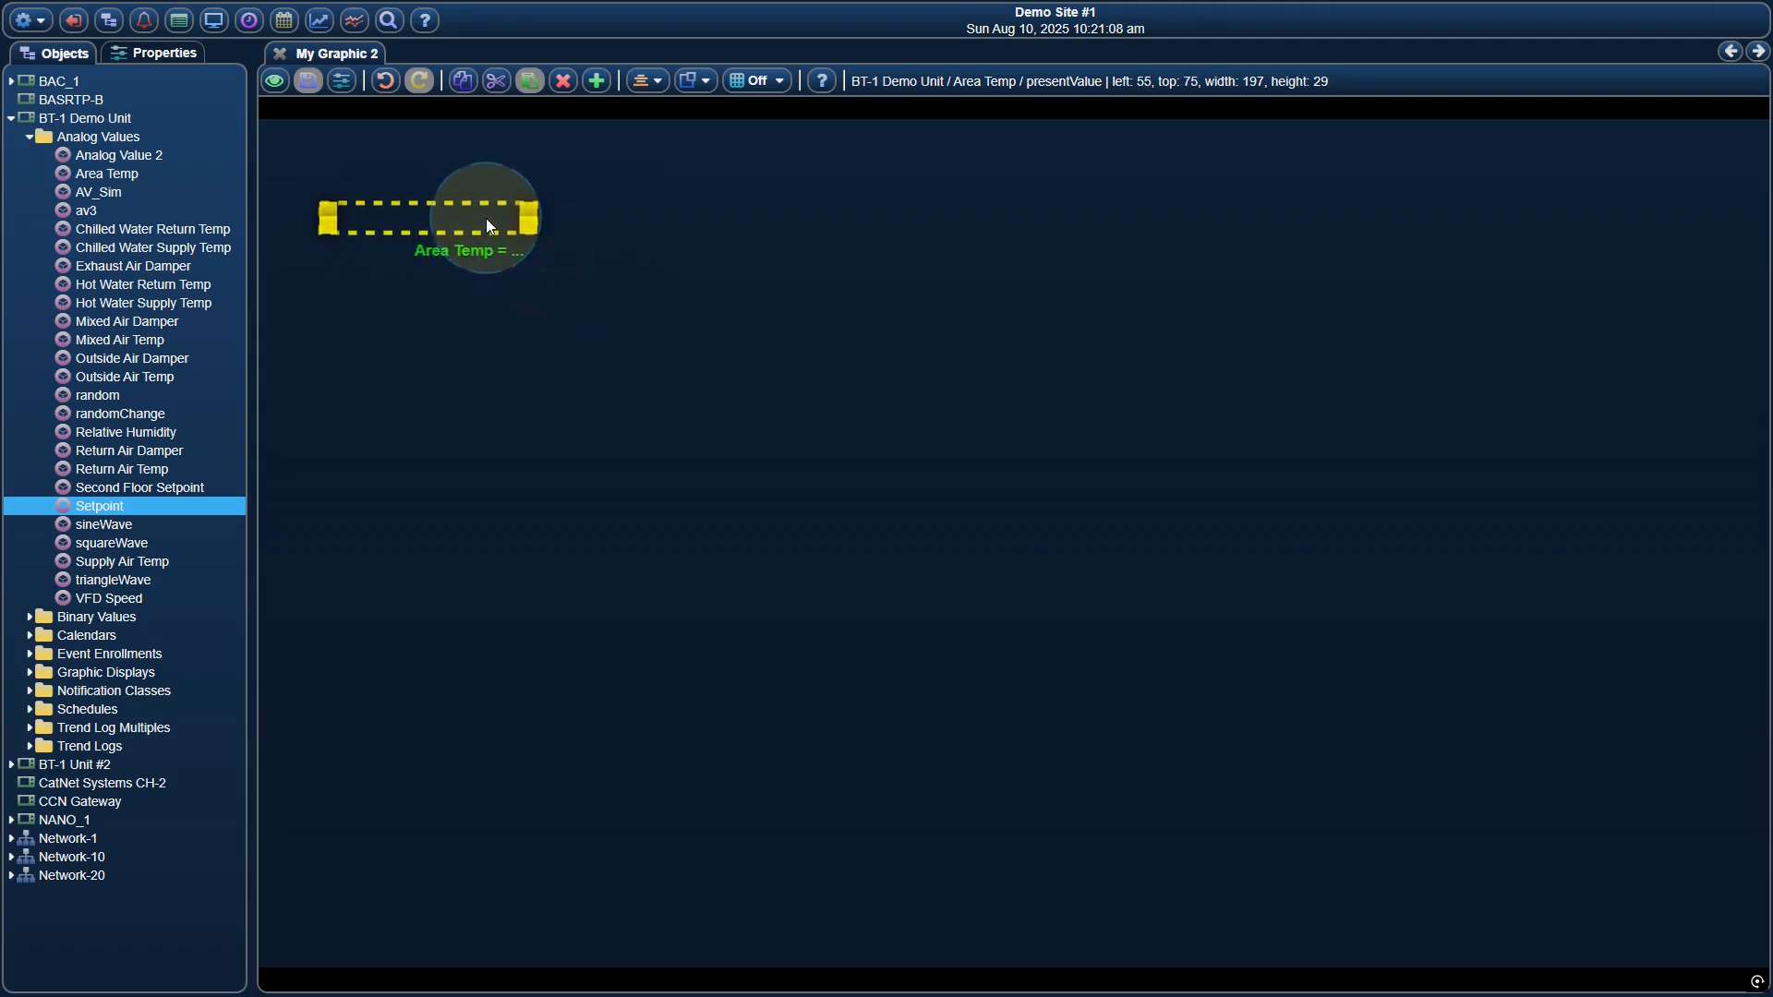
{"action": "key", "text": "Delete"}
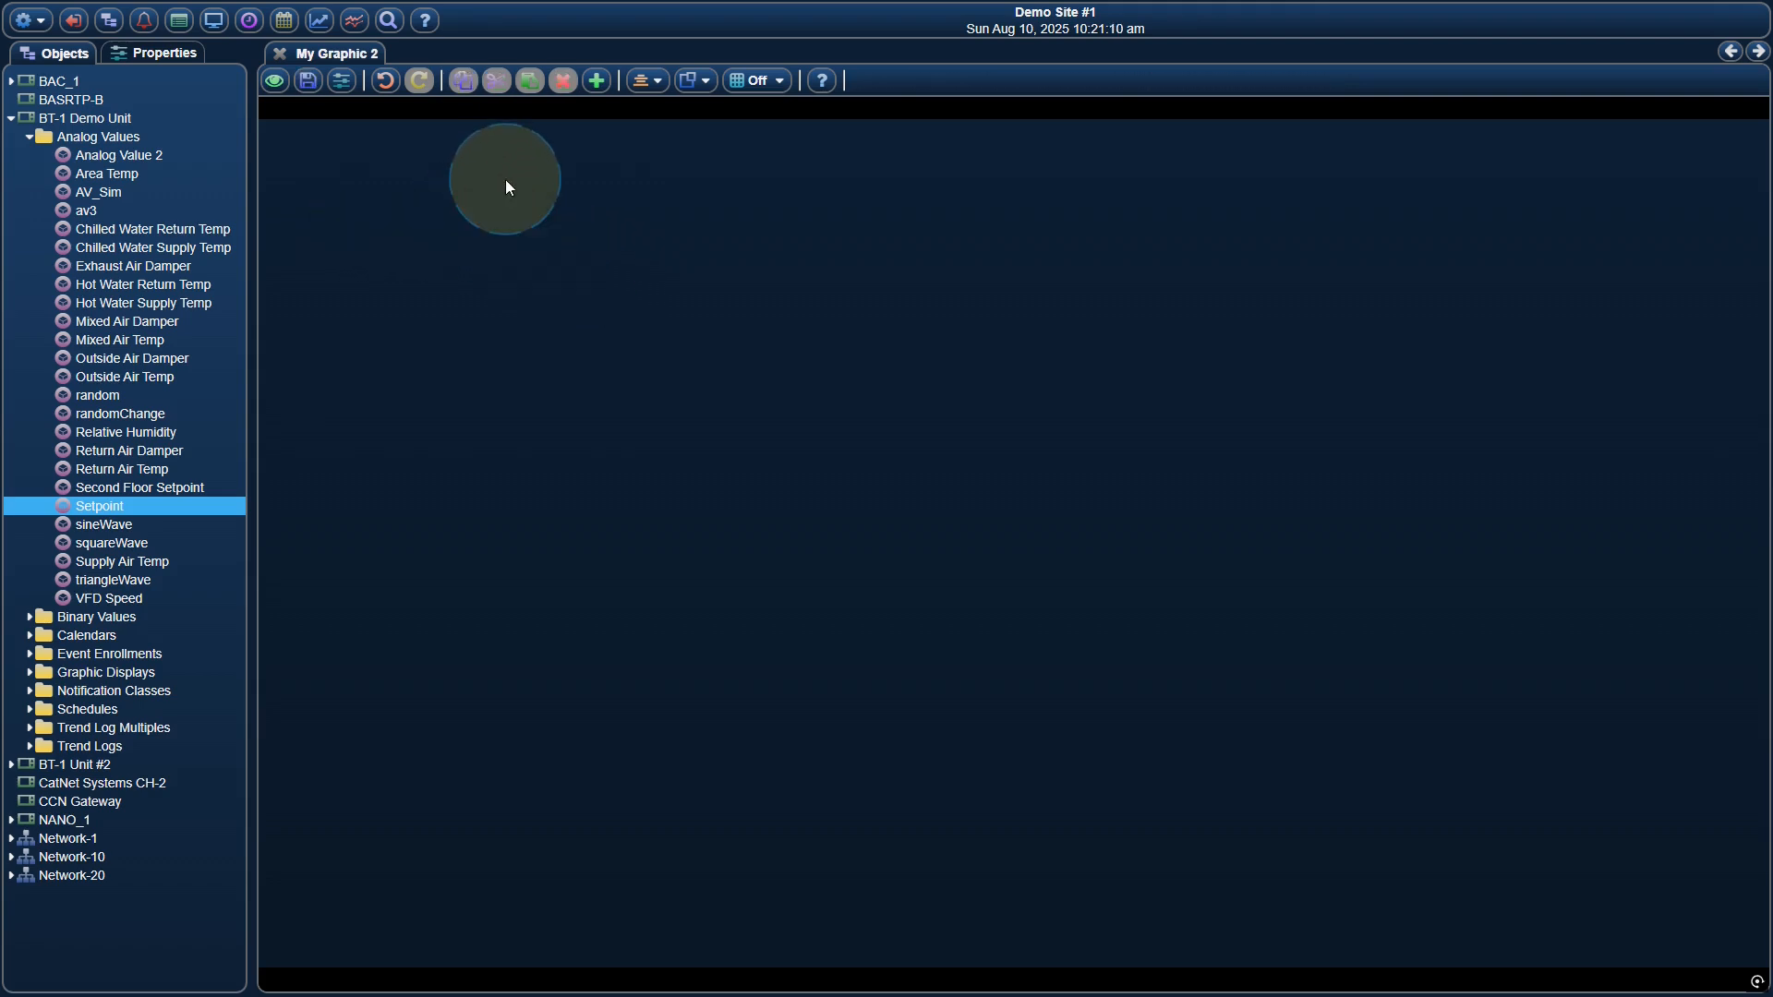
{"action": "left_click", "coordinate": [596, 81]}
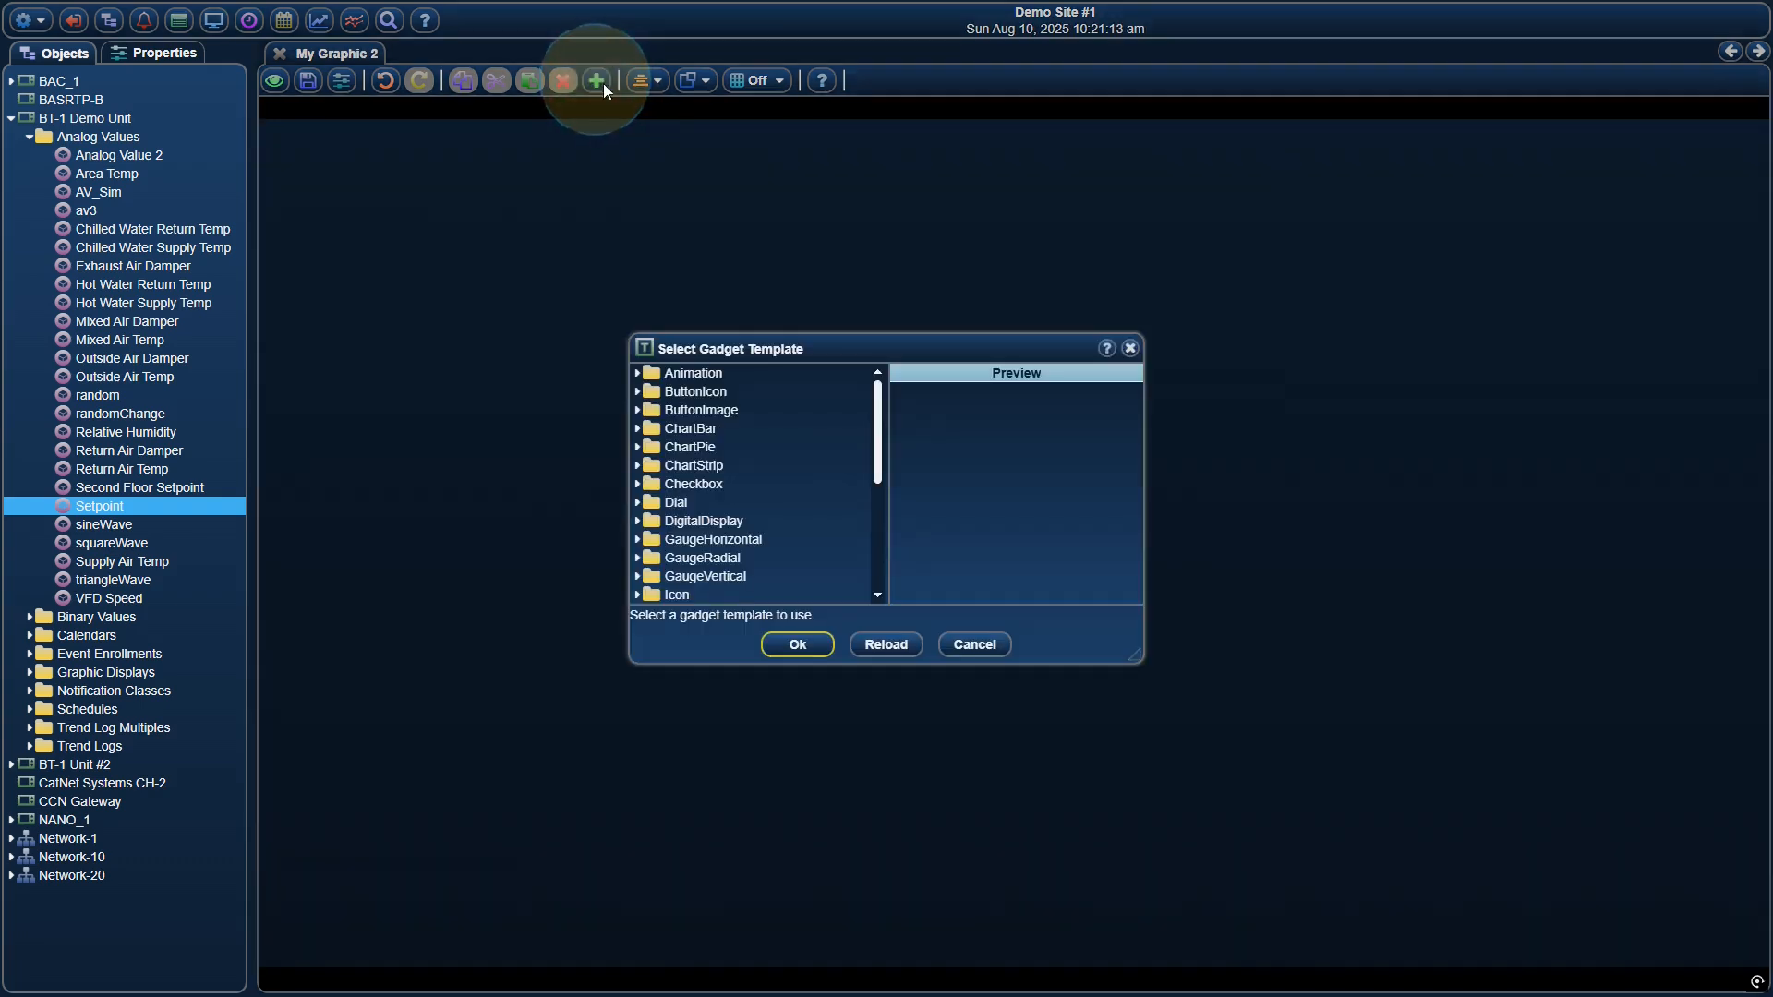
{"action": "scroll", "coordinate": [757, 440], "scroll_direction": "down", "scroll_amount": 4}
{"action": "left_click", "coordinate": [751, 433]}
{"action": "left_click", "coordinate": [751, 447]}
{"action": "double_click", "coordinate": [749, 465]}
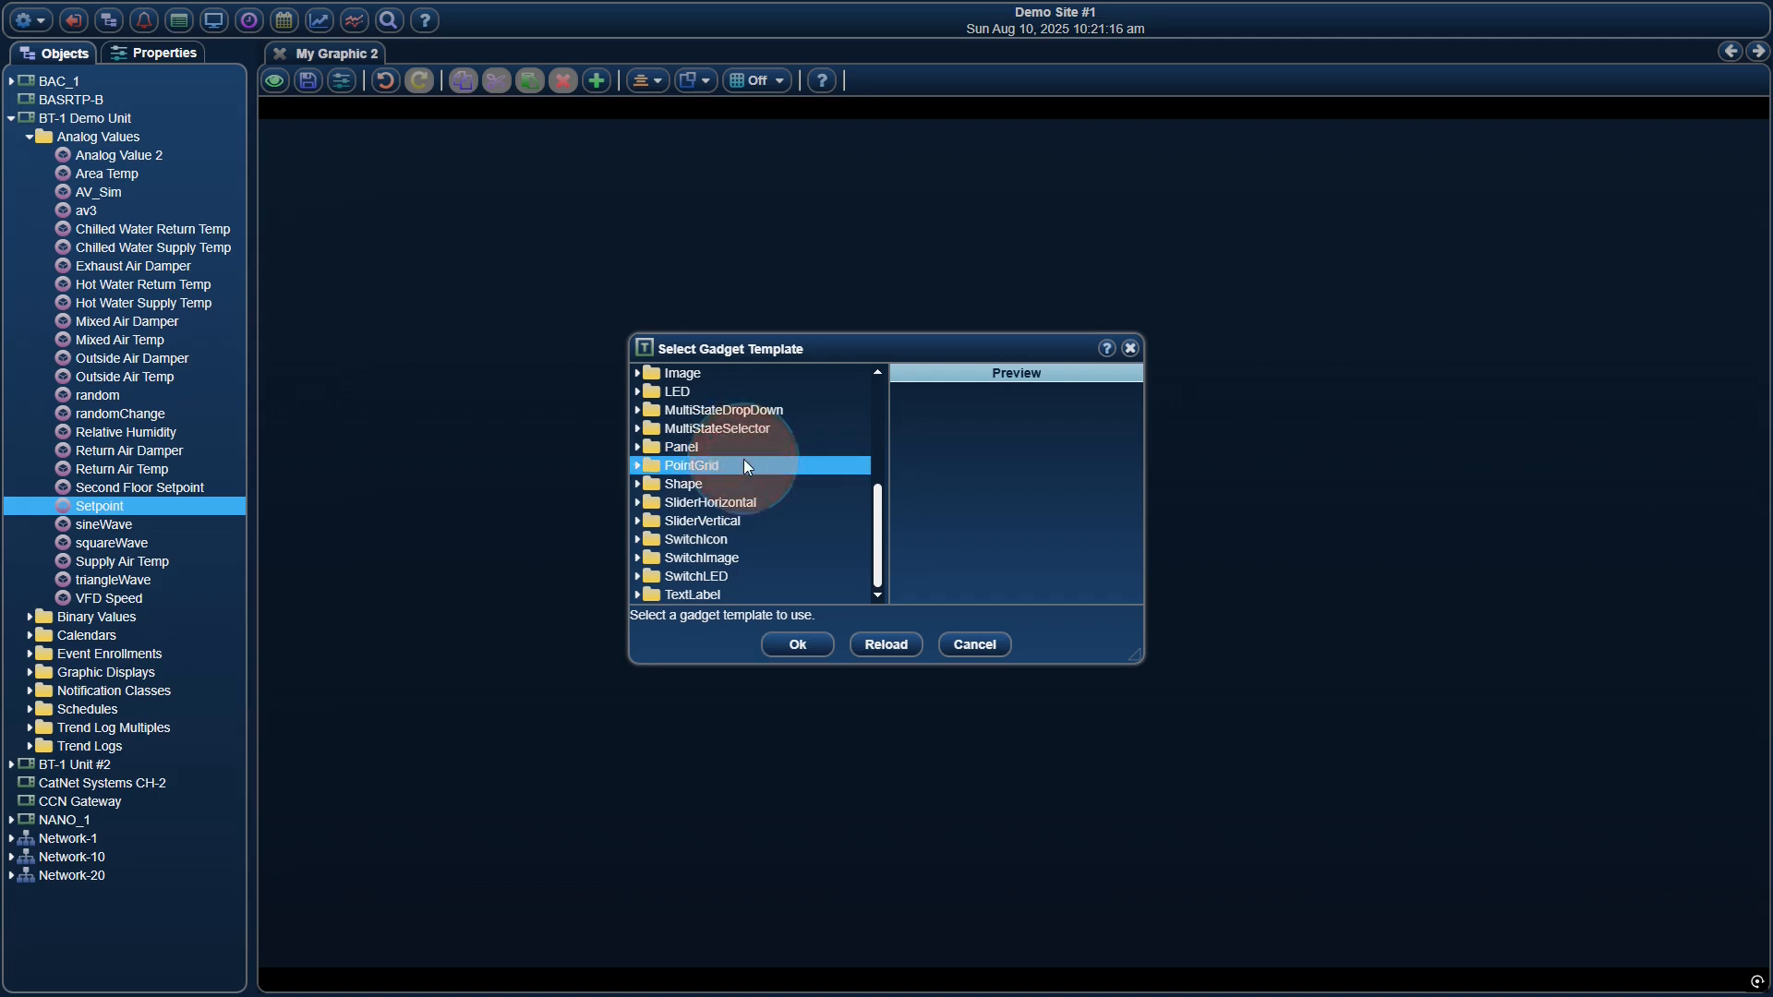
{"action": "left_click", "coordinate": [748, 484]}
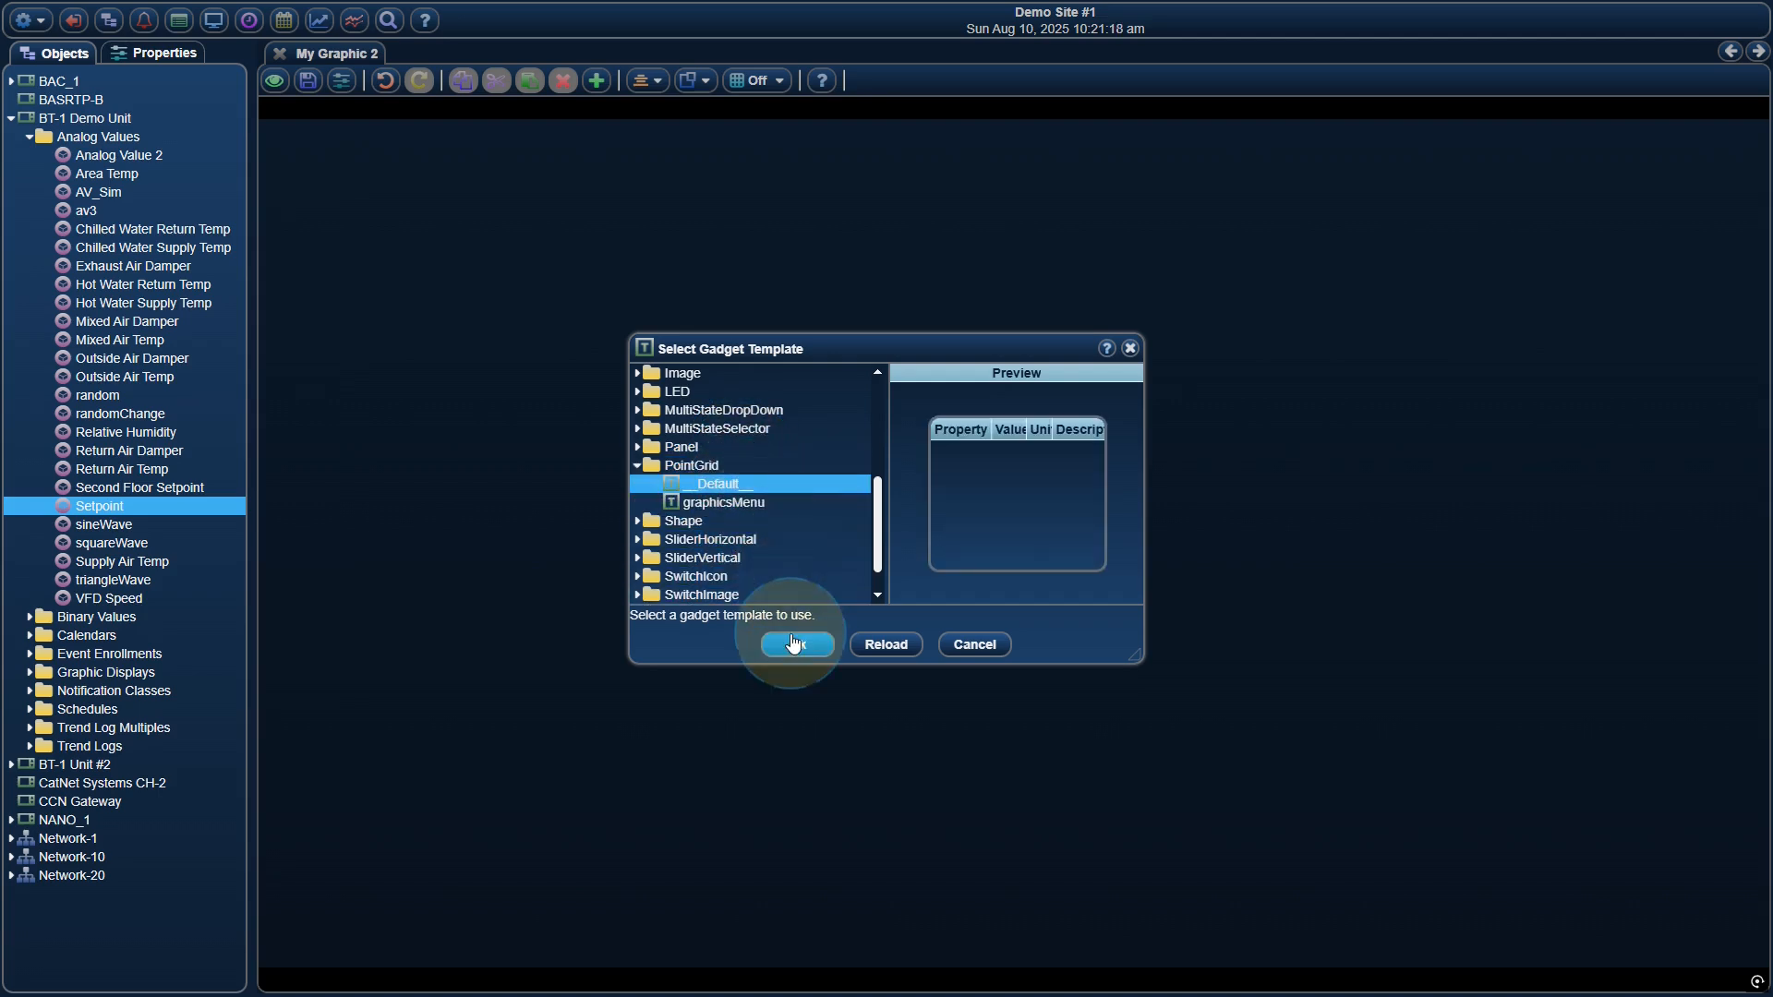
{"action": "left_click", "coordinate": [794, 643]}
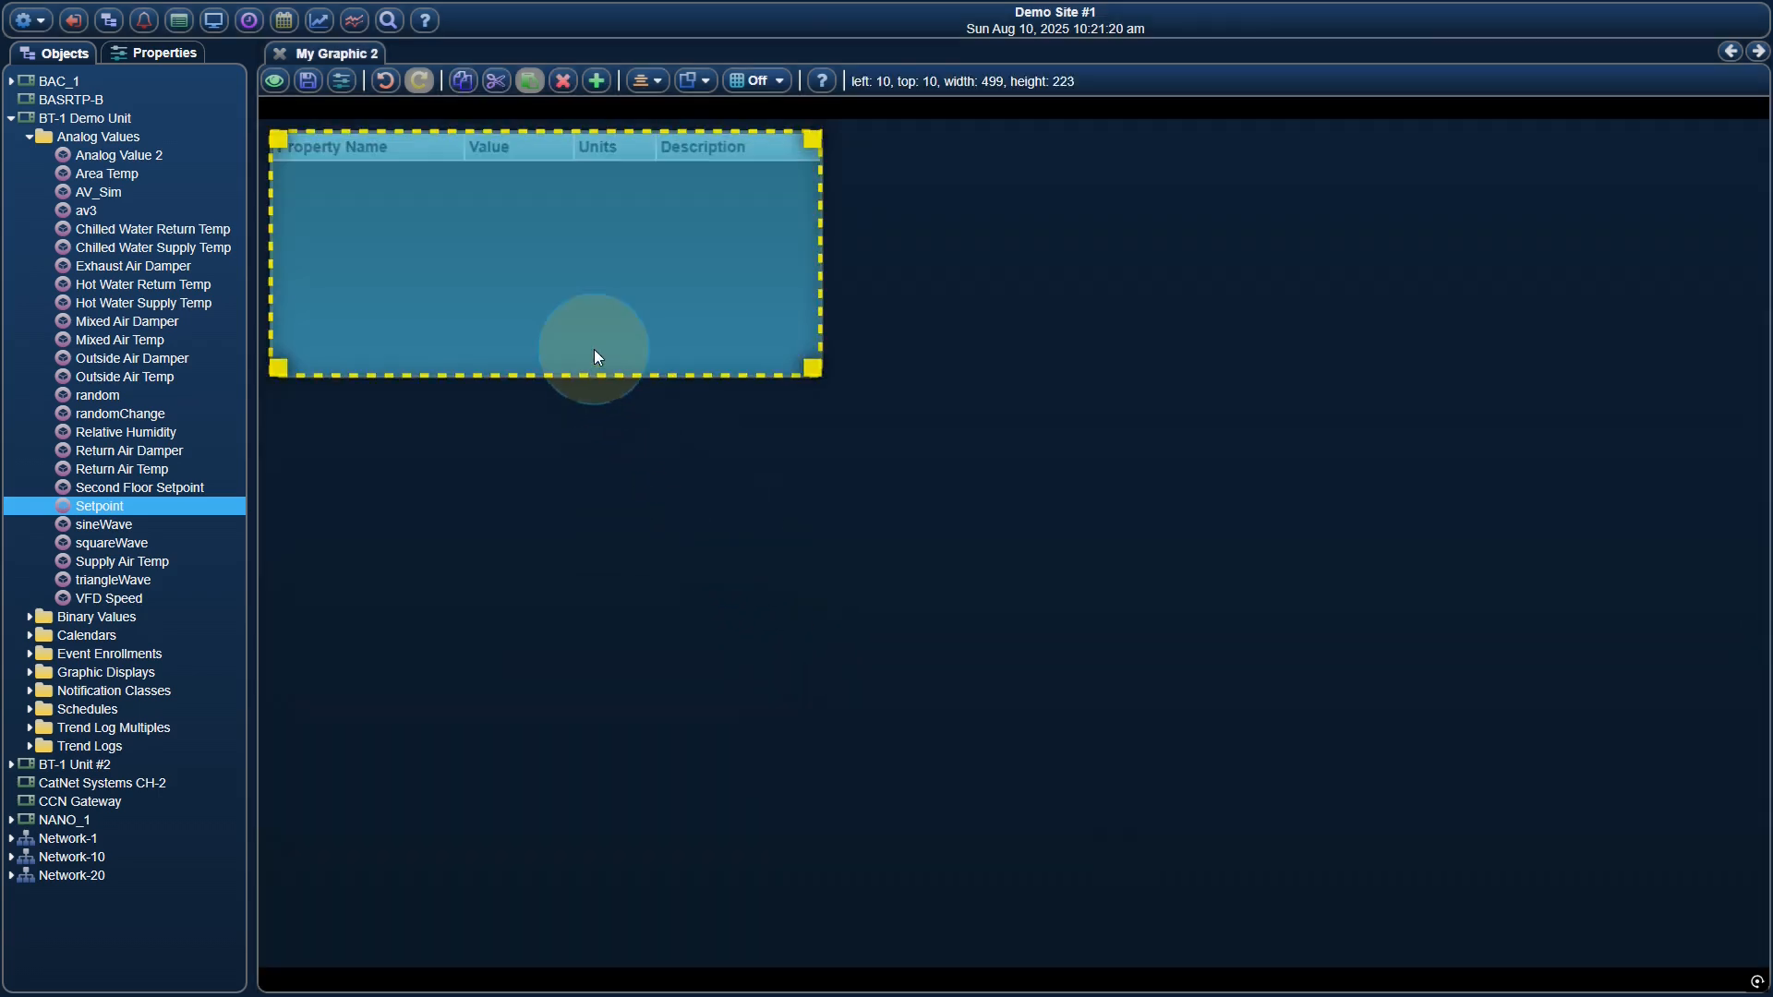
Attach Chilled Water Return Temp, Chilled Water Supply Temp, Hot Water Return Temp and Hot Water Supply Temp to property1 through property4 of the grid's points list
{"action": "right_click", "coordinate": [644, 248]}
{"action": "mouse_move", "coordinate": [751, 380]}
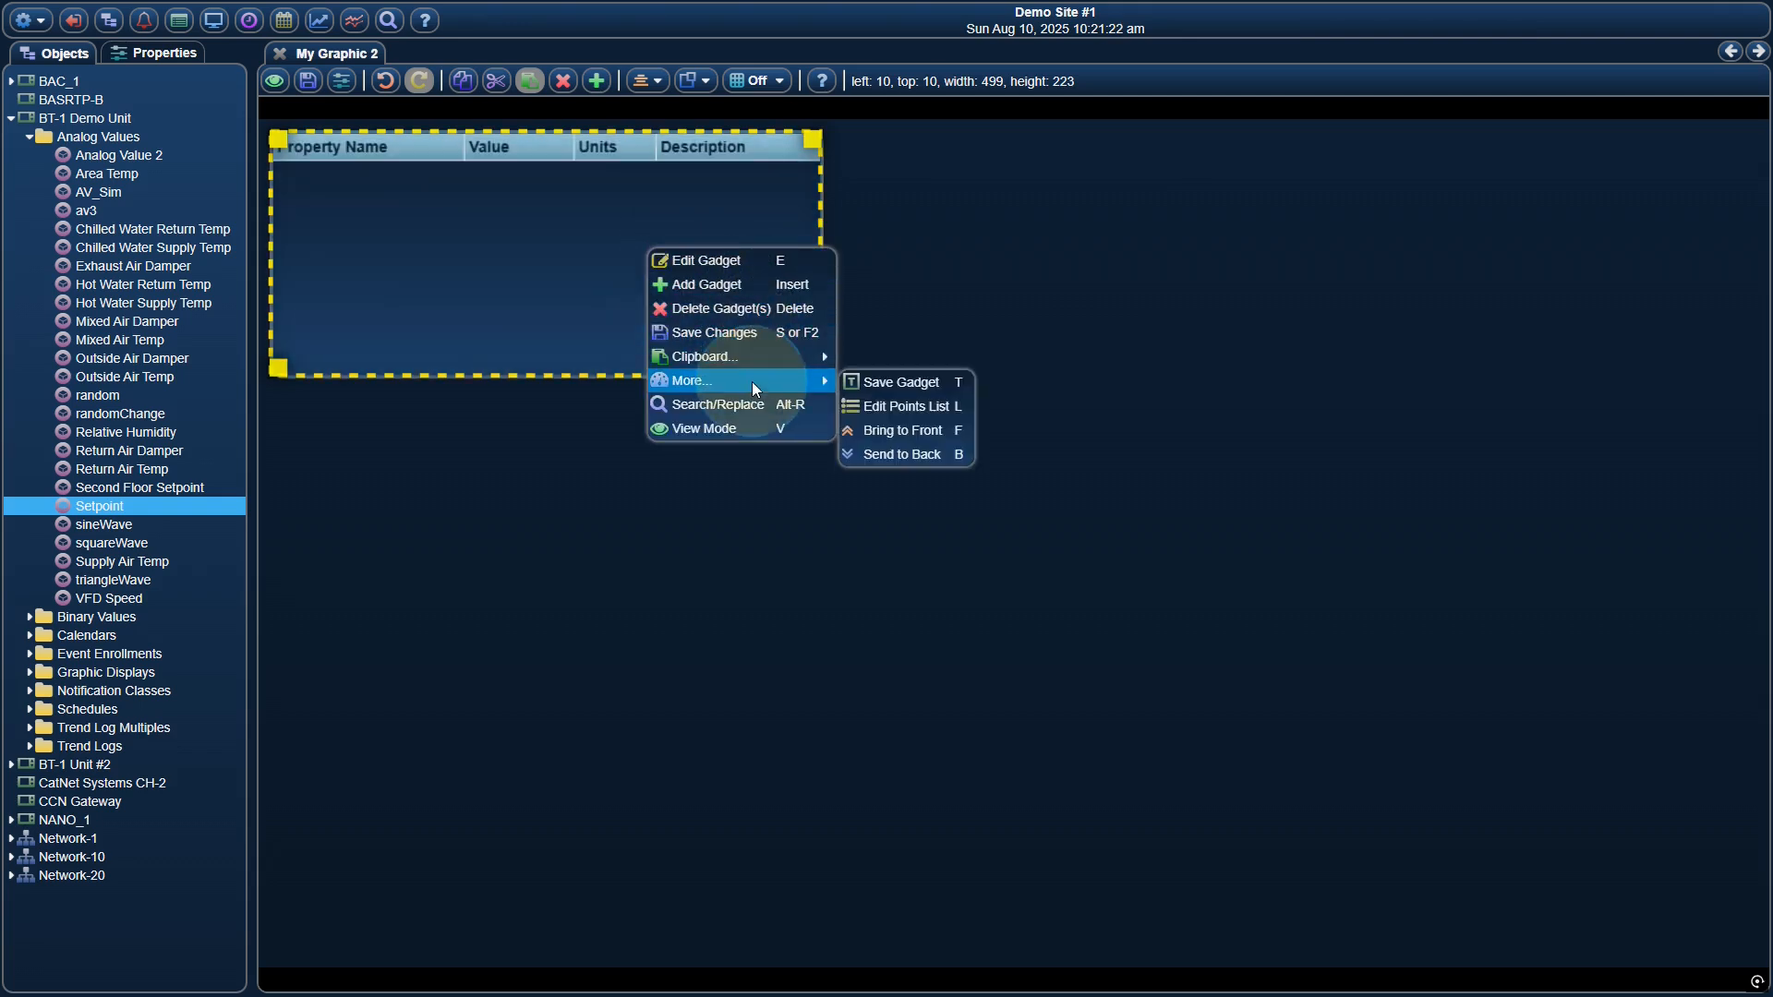
{"action": "left_click", "coordinate": [889, 406]}
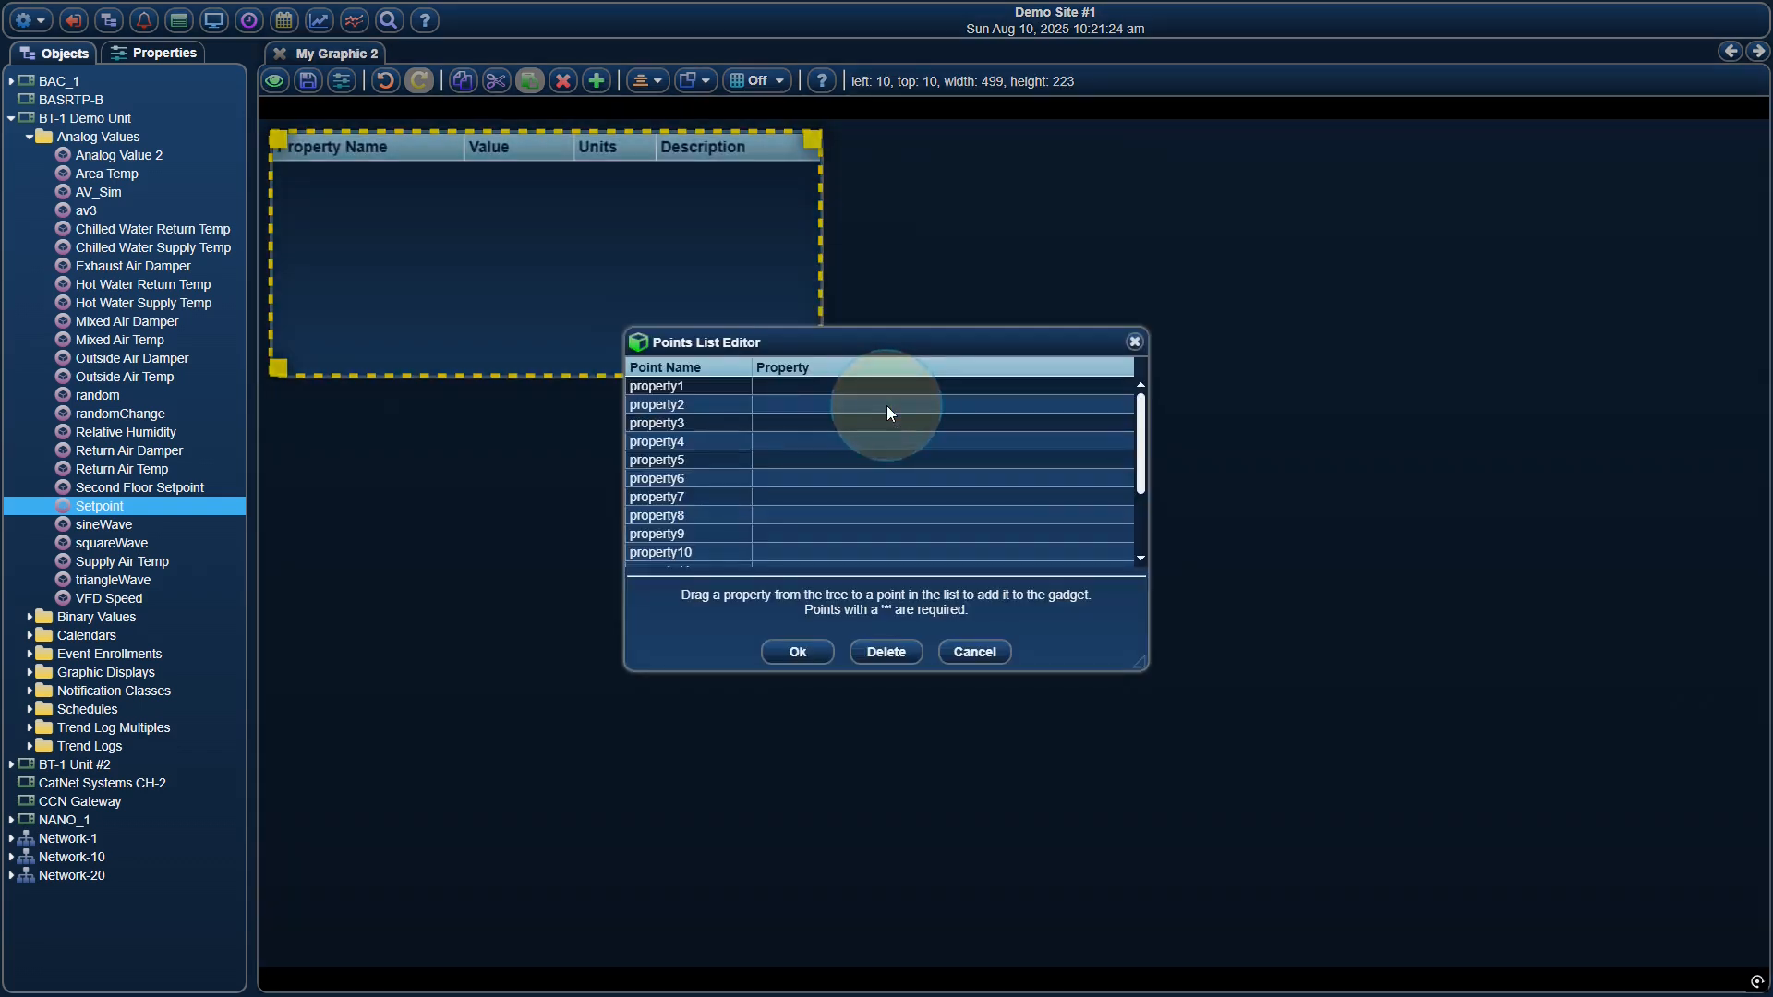
{"action": "left_click_drag", "start_coordinate": [831, 342], "coordinate": [531, 205]}
{"action": "scroll", "coordinate": [526, 274], "scroll_direction": "down", "scroll_amount": 2}
{"action": "scroll", "coordinate": [529, 279], "scroll_direction": "up", "scroll_amount": 2}
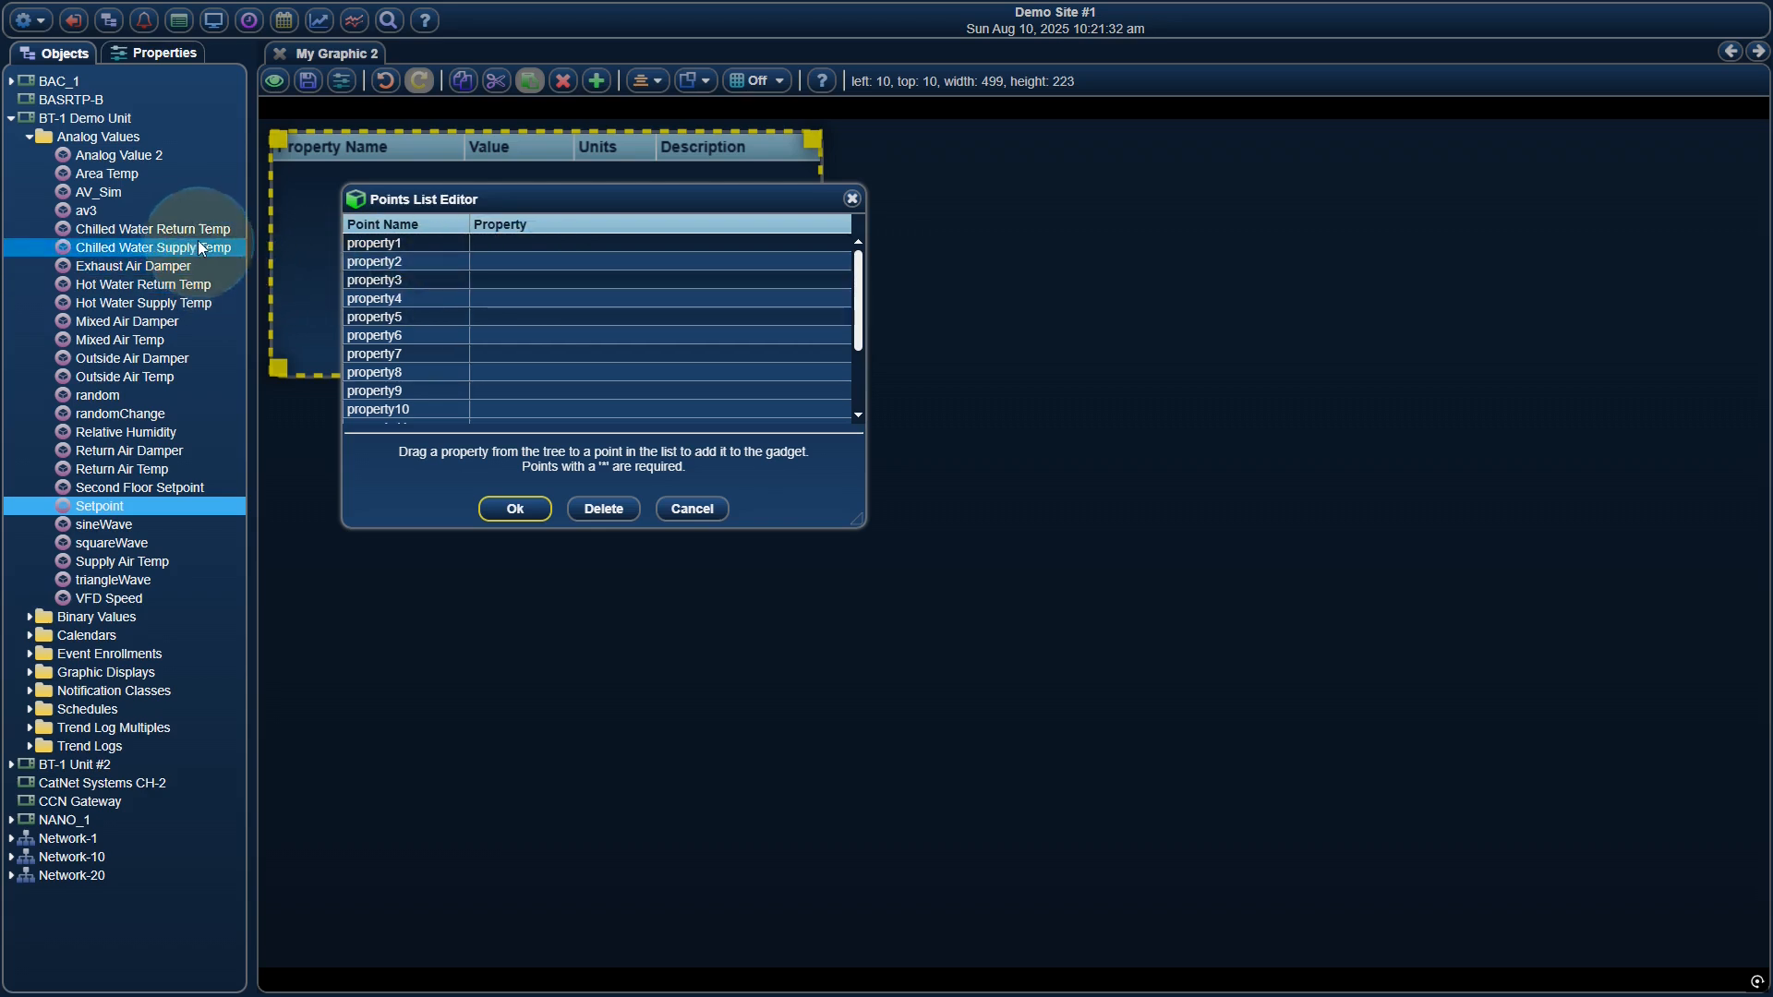
{"action": "left_click_drag", "start_coordinate": [194, 229], "coordinate": [497, 240]}
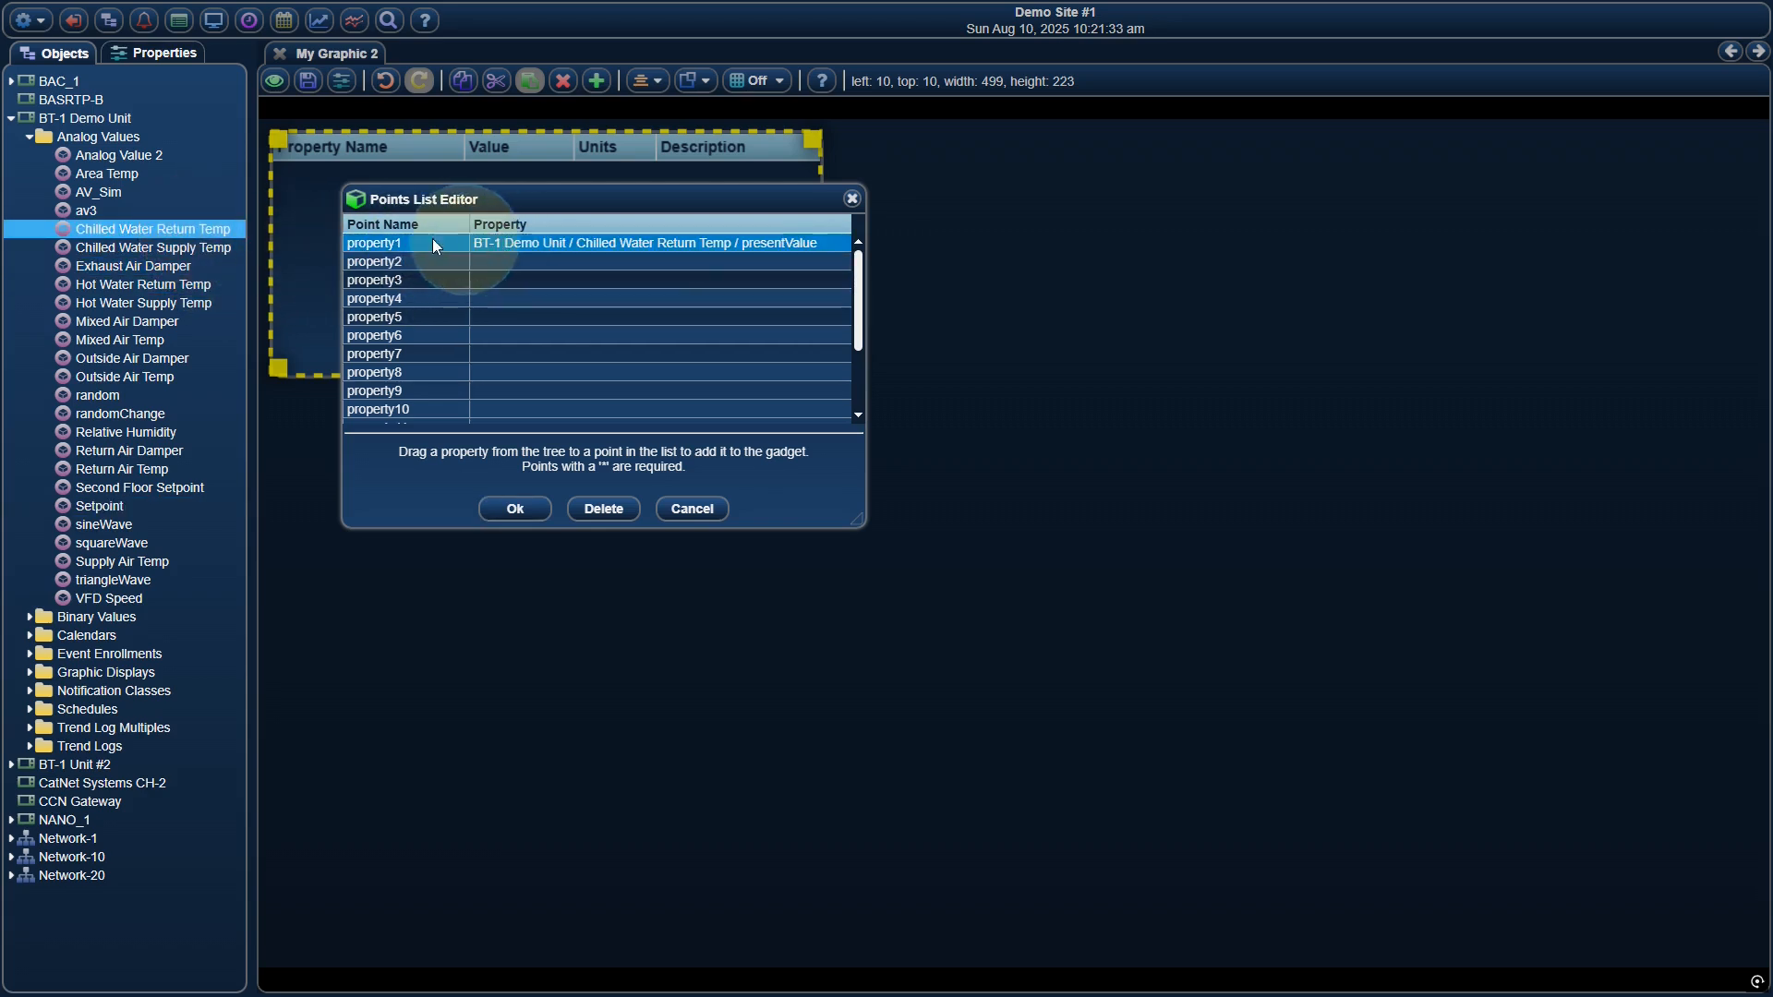
{"action": "left_click_drag", "start_coordinate": [239, 246], "coordinate": [495, 258]}
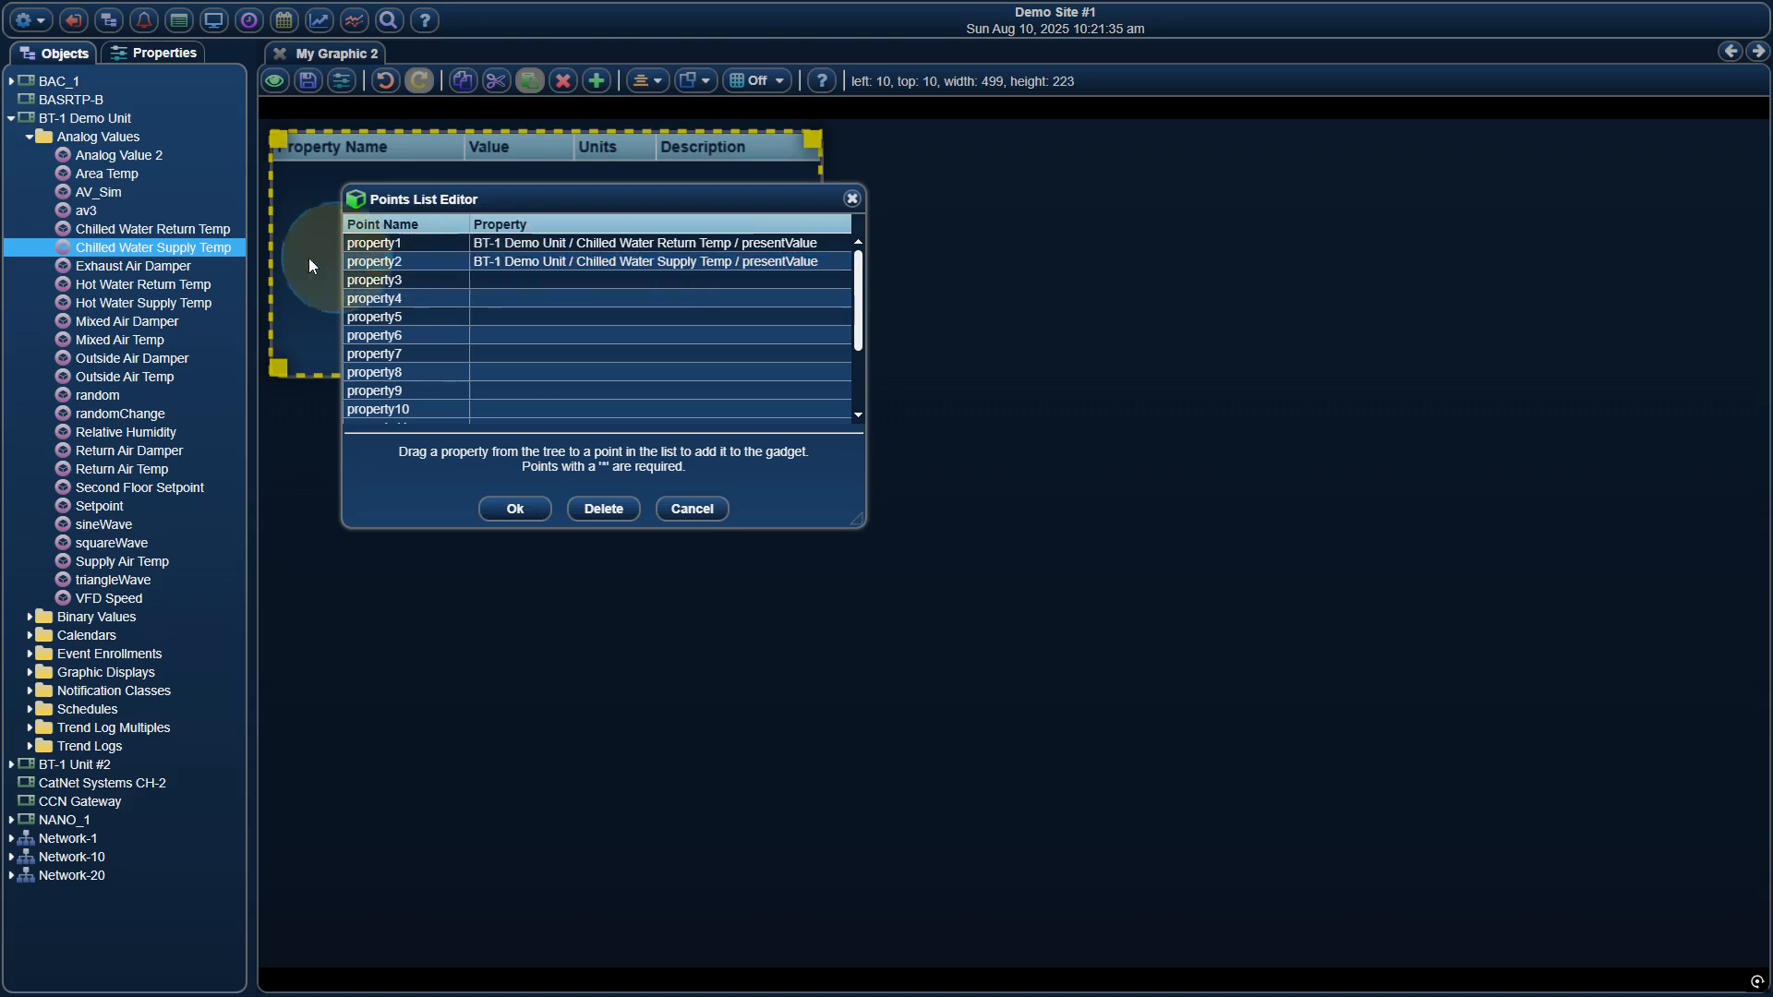
{"action": "left_click_drag", "start_coordinate": [208, 284], "coordinate": [491, 281]}
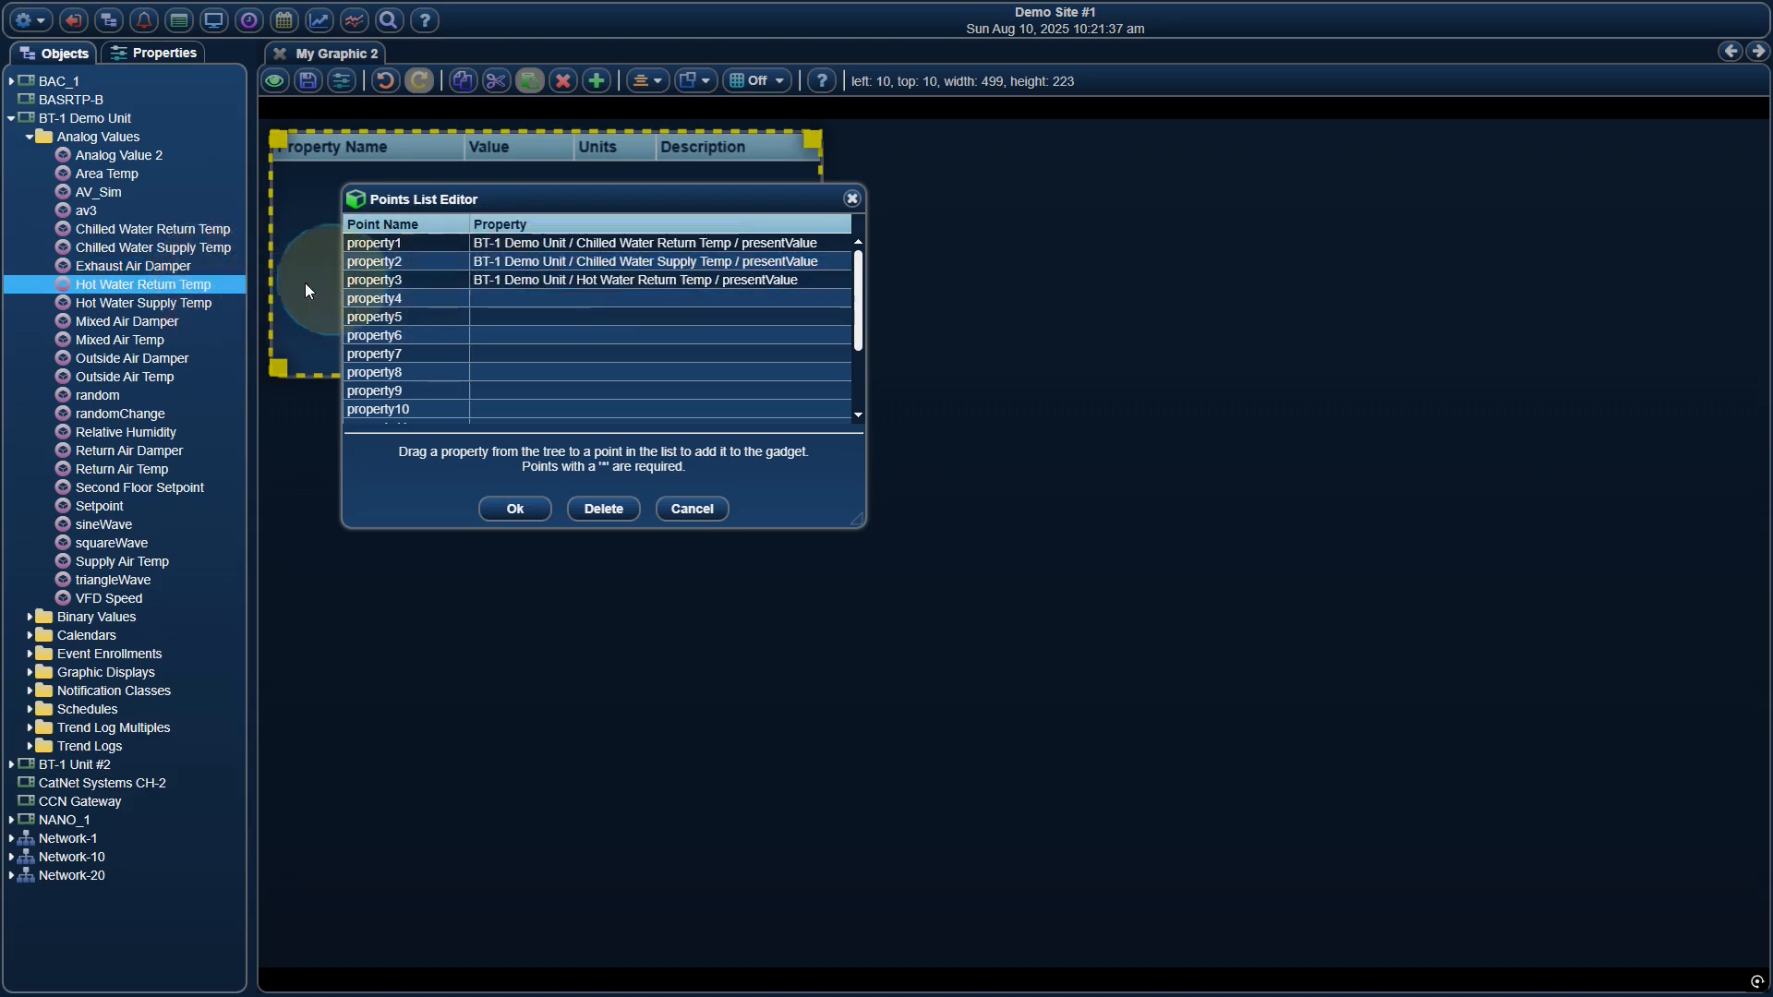
{"action": "left_click_drag", "start_coordinate": [148, 303], "coordinate": [497, 303]}
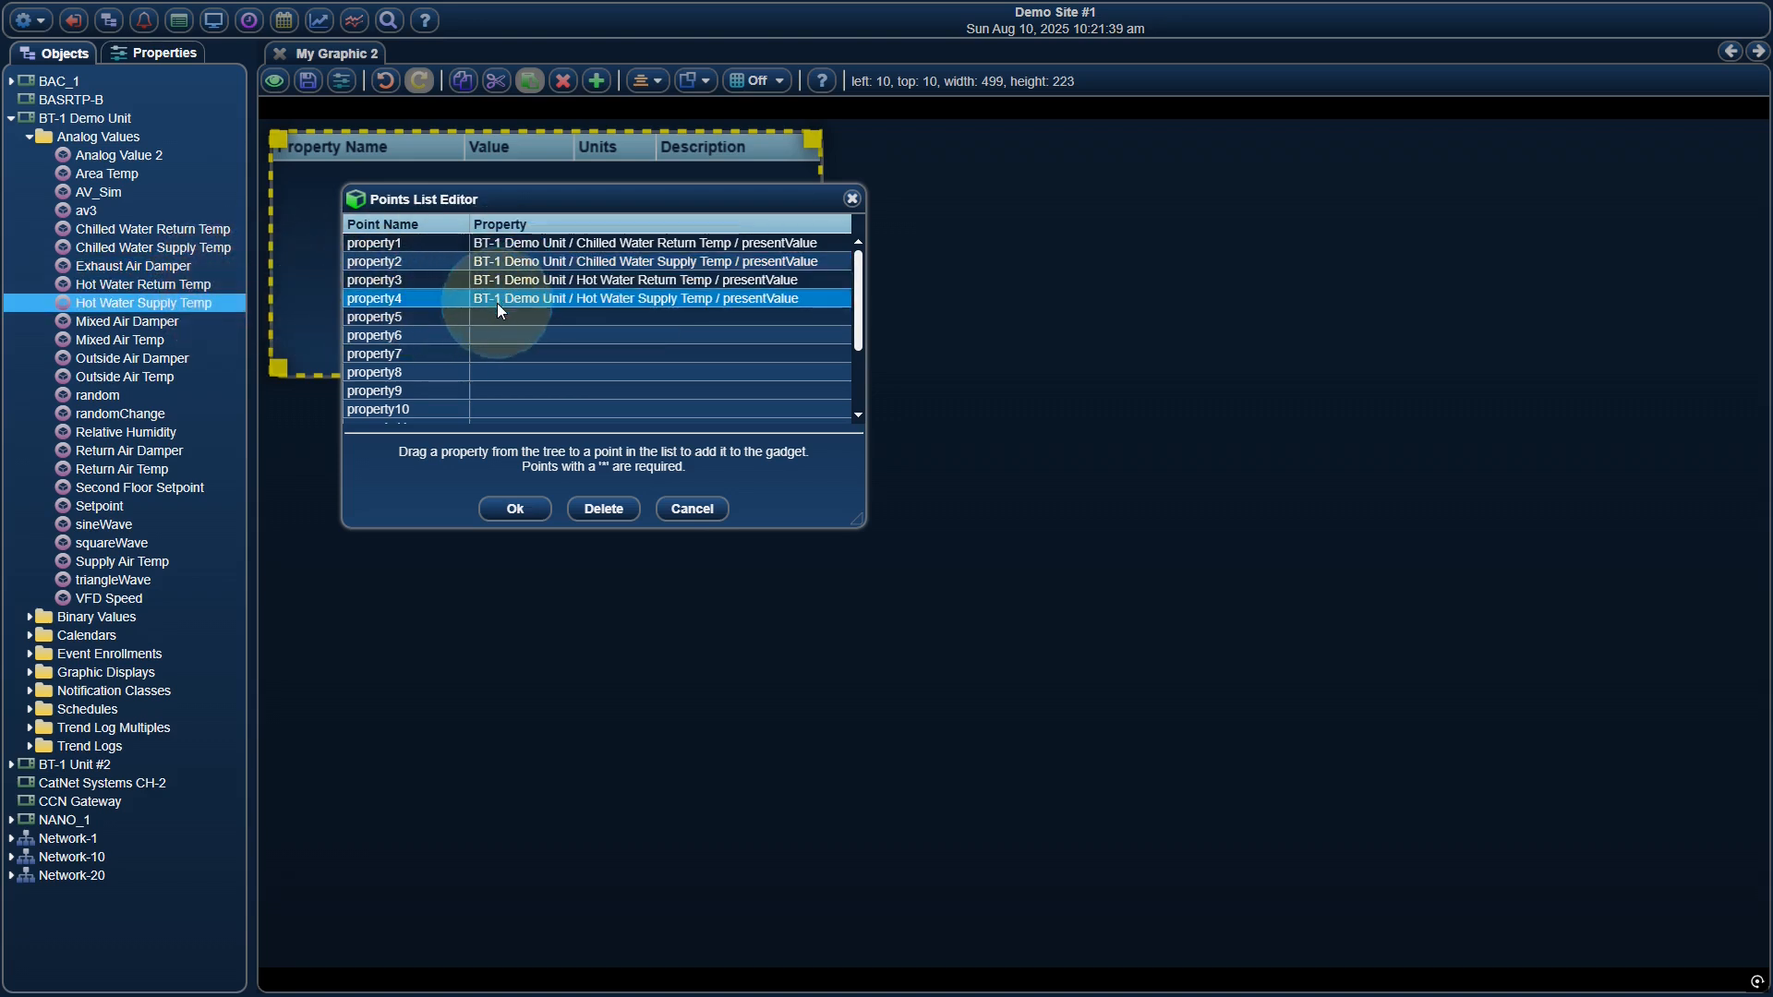
{"action": "left_click", "coordinate": [522, 510]}
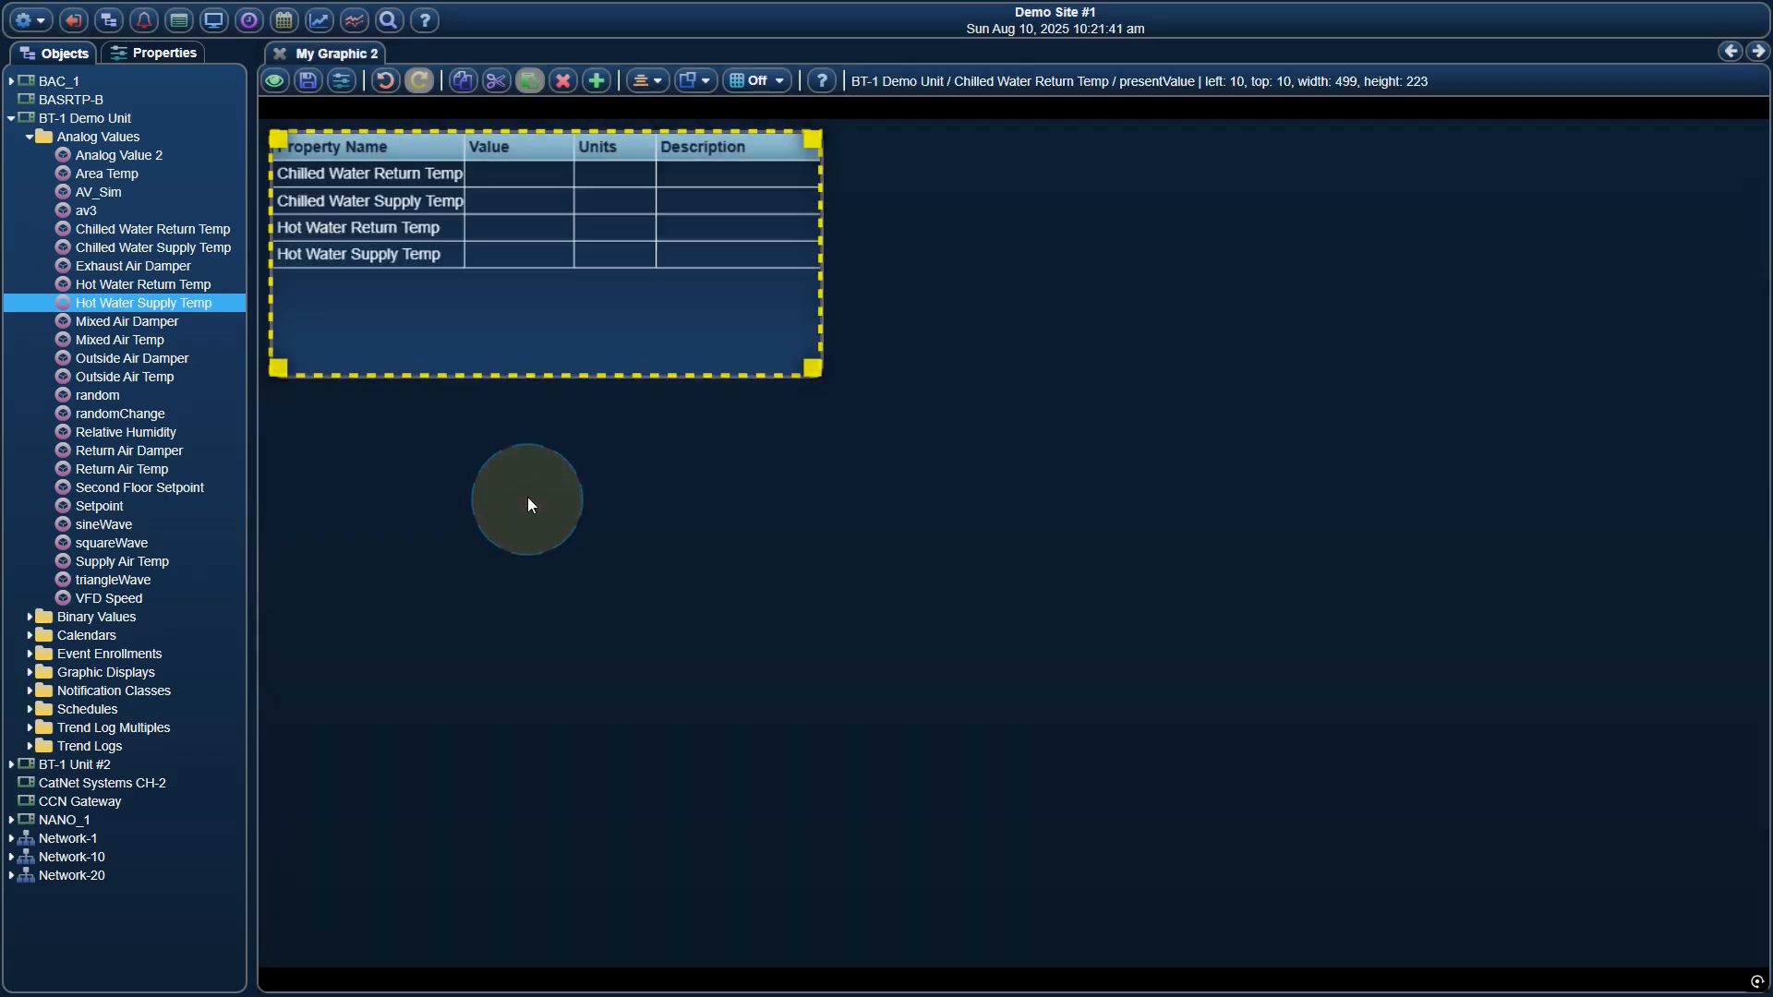
Hide the point grid's units and description columns by setting both column percentages to 0, and accept the gadget changes
{"action": "right_click", "coordinate": [385, 149]}
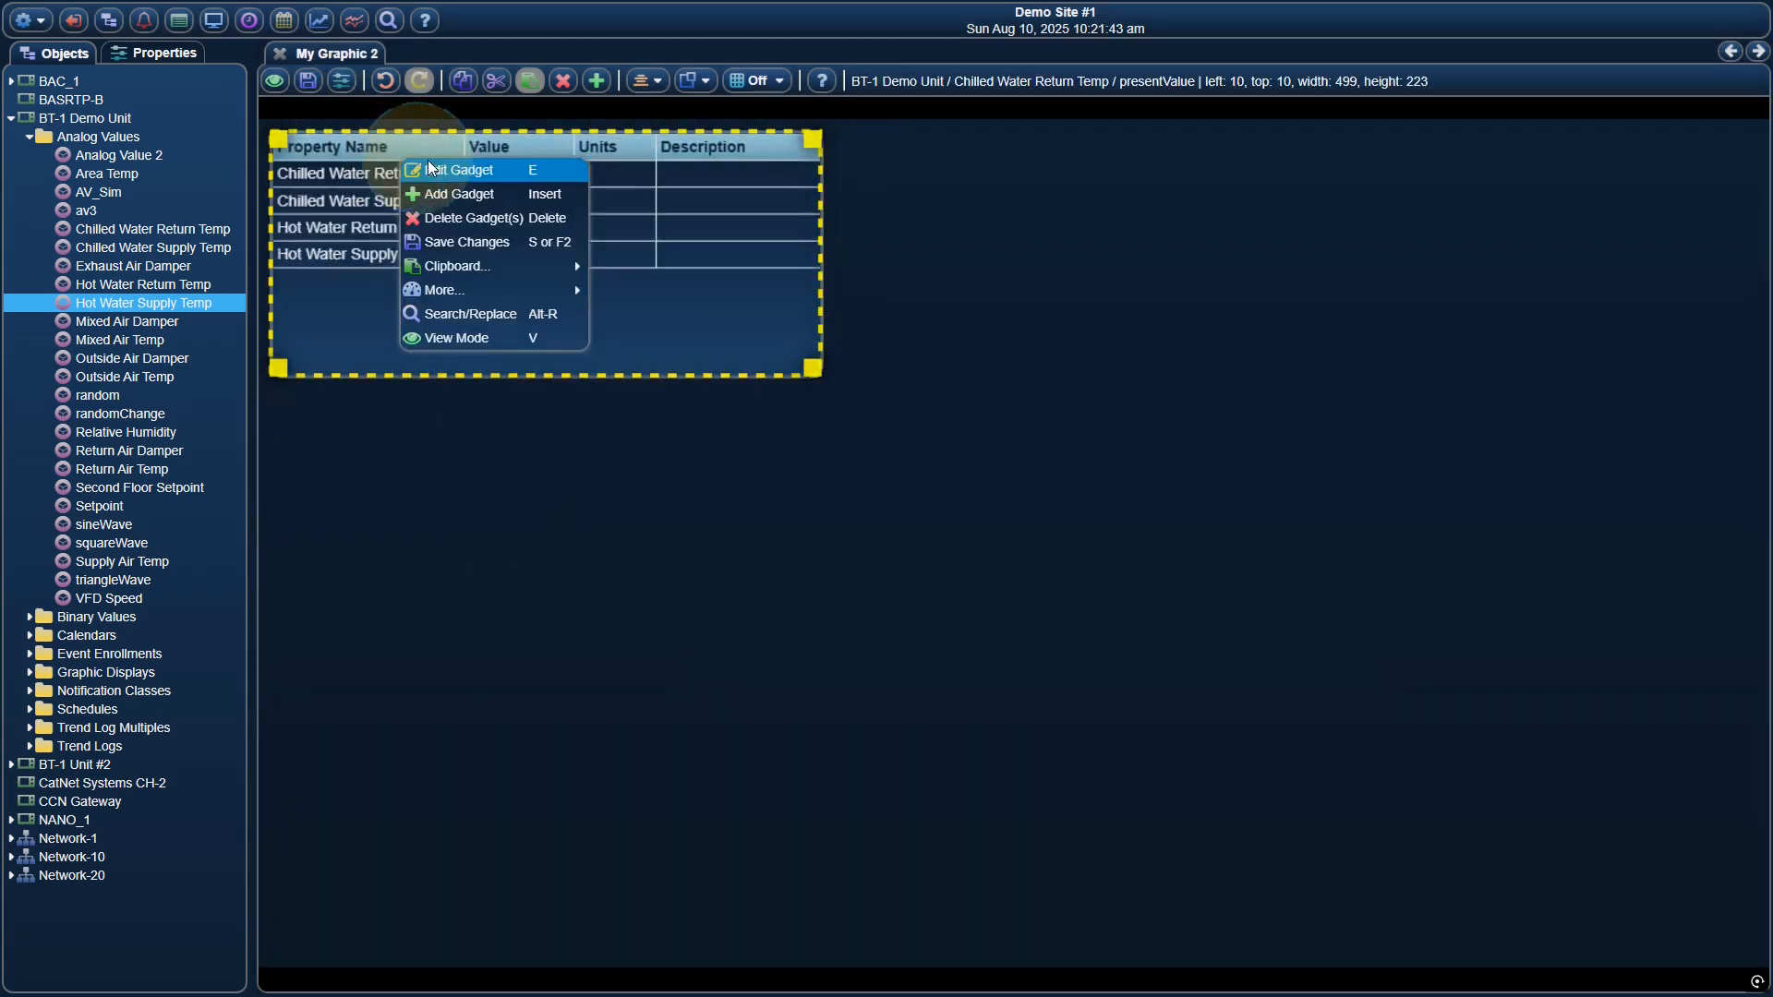
{"action": "left_click", "coordinate": [480, 170]}
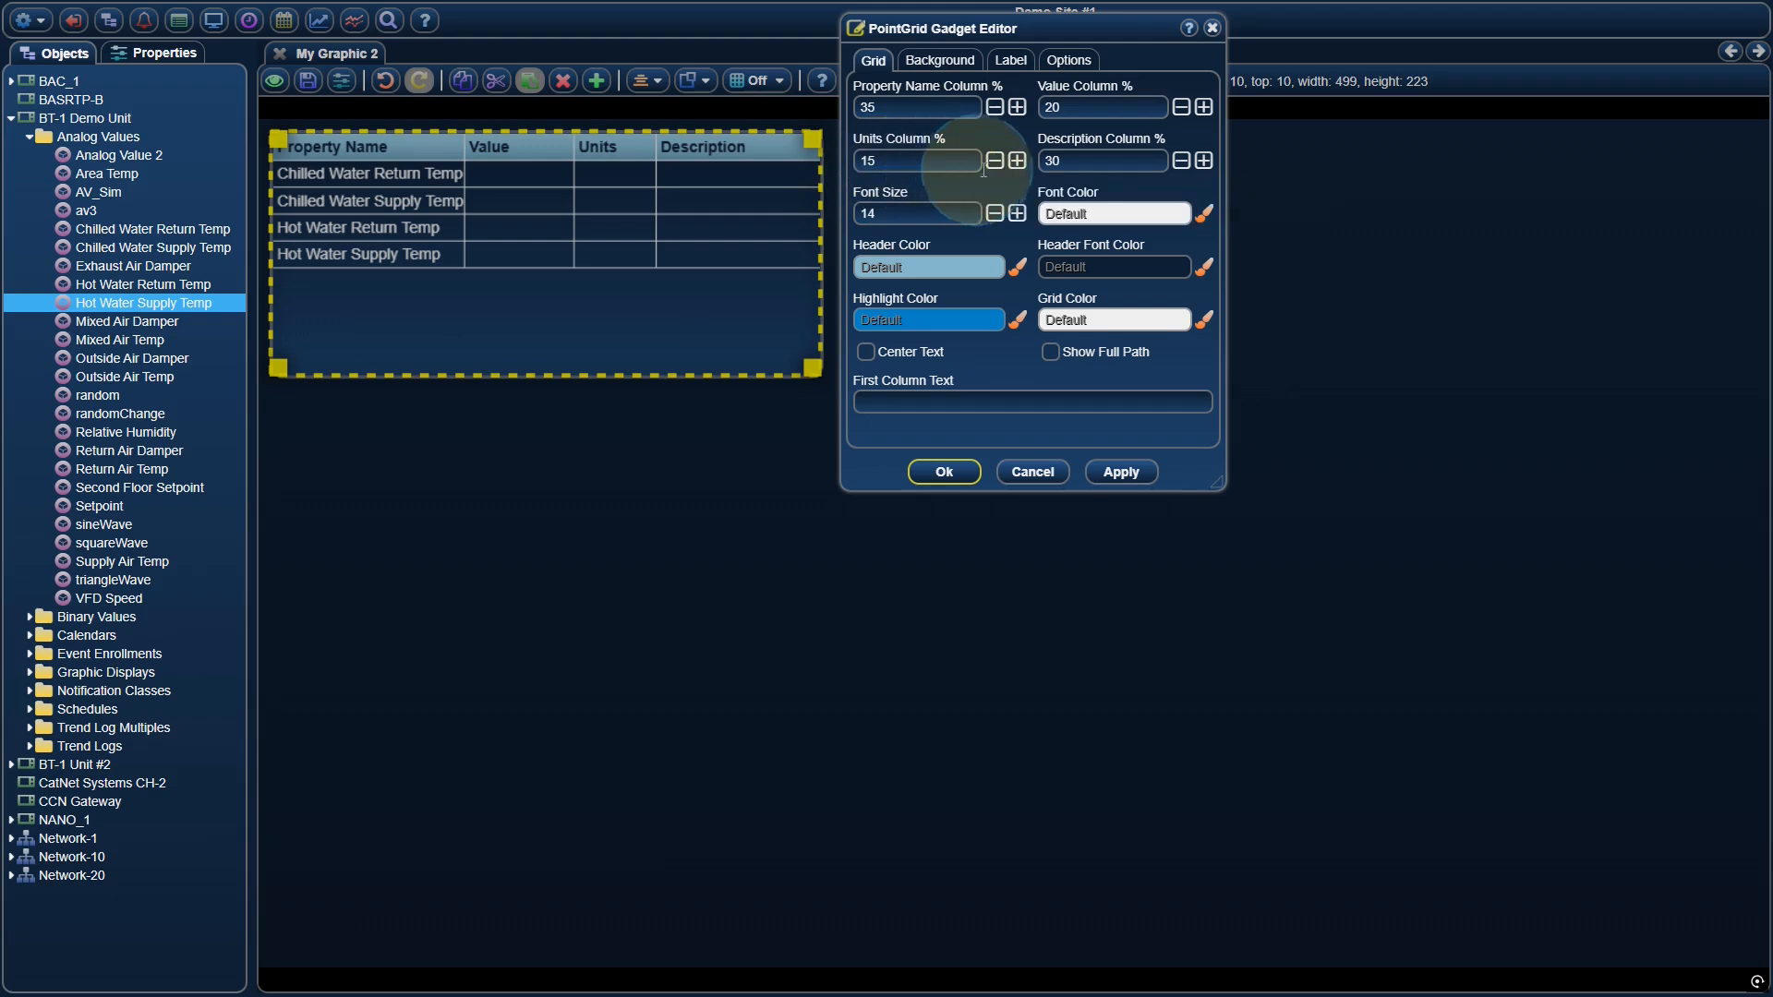
{"action": "double_click", "coordinate": [901, 162]}
{"action": "key", "text": "BackSpace"}
{"action": "type", "text": "0"}
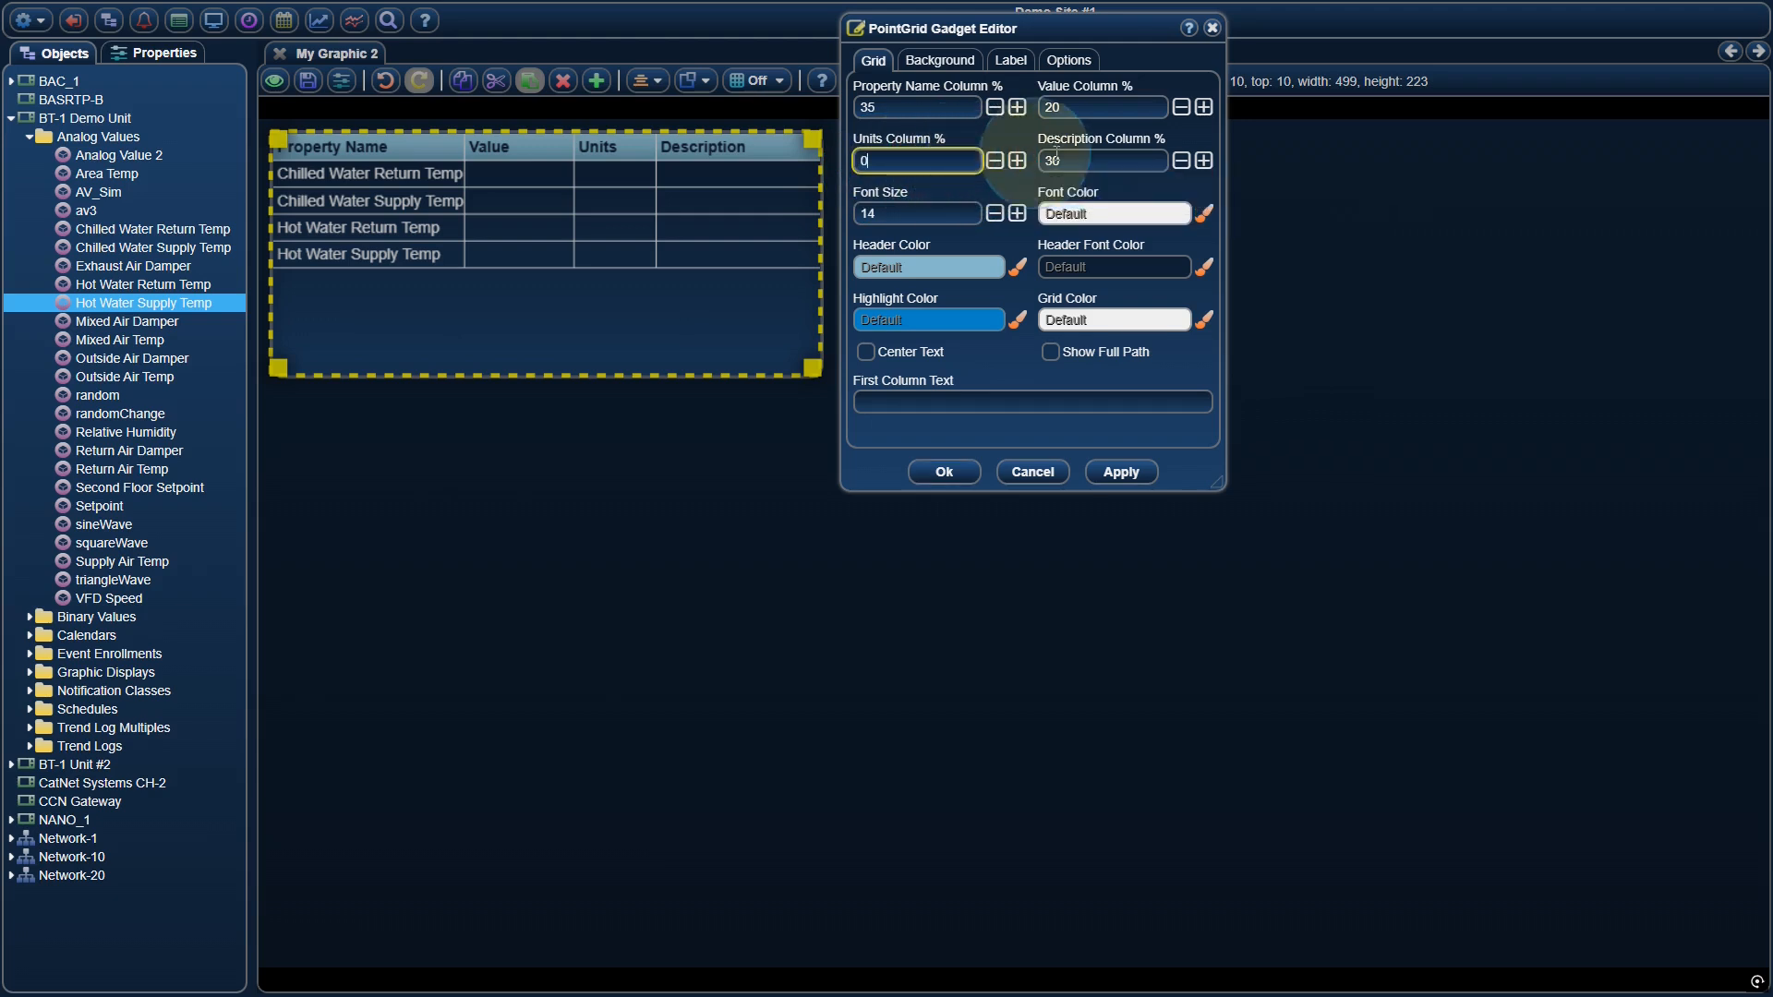
{"action": "double_click", "coordinate": [1088, 162]}
{"action": "key", "text": "BackSpace"}
{"action": "type", "text": "0"}
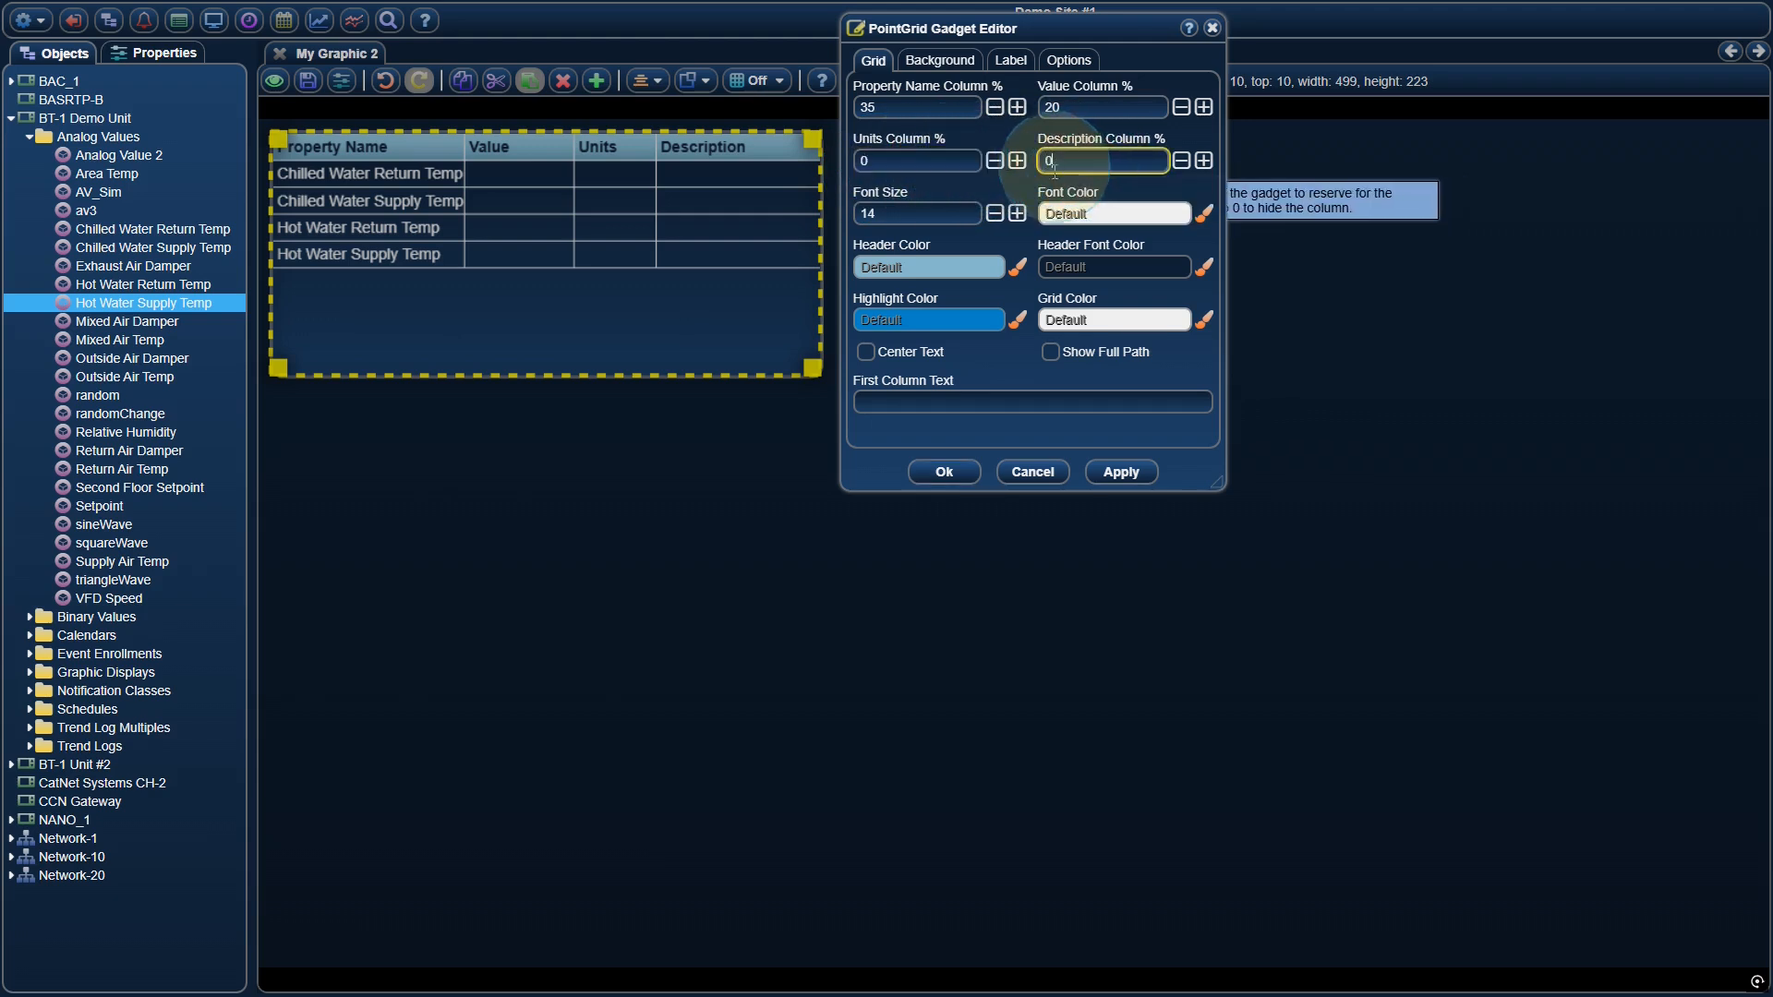
{"action": "left_click", "coordinate": [944, 472]}
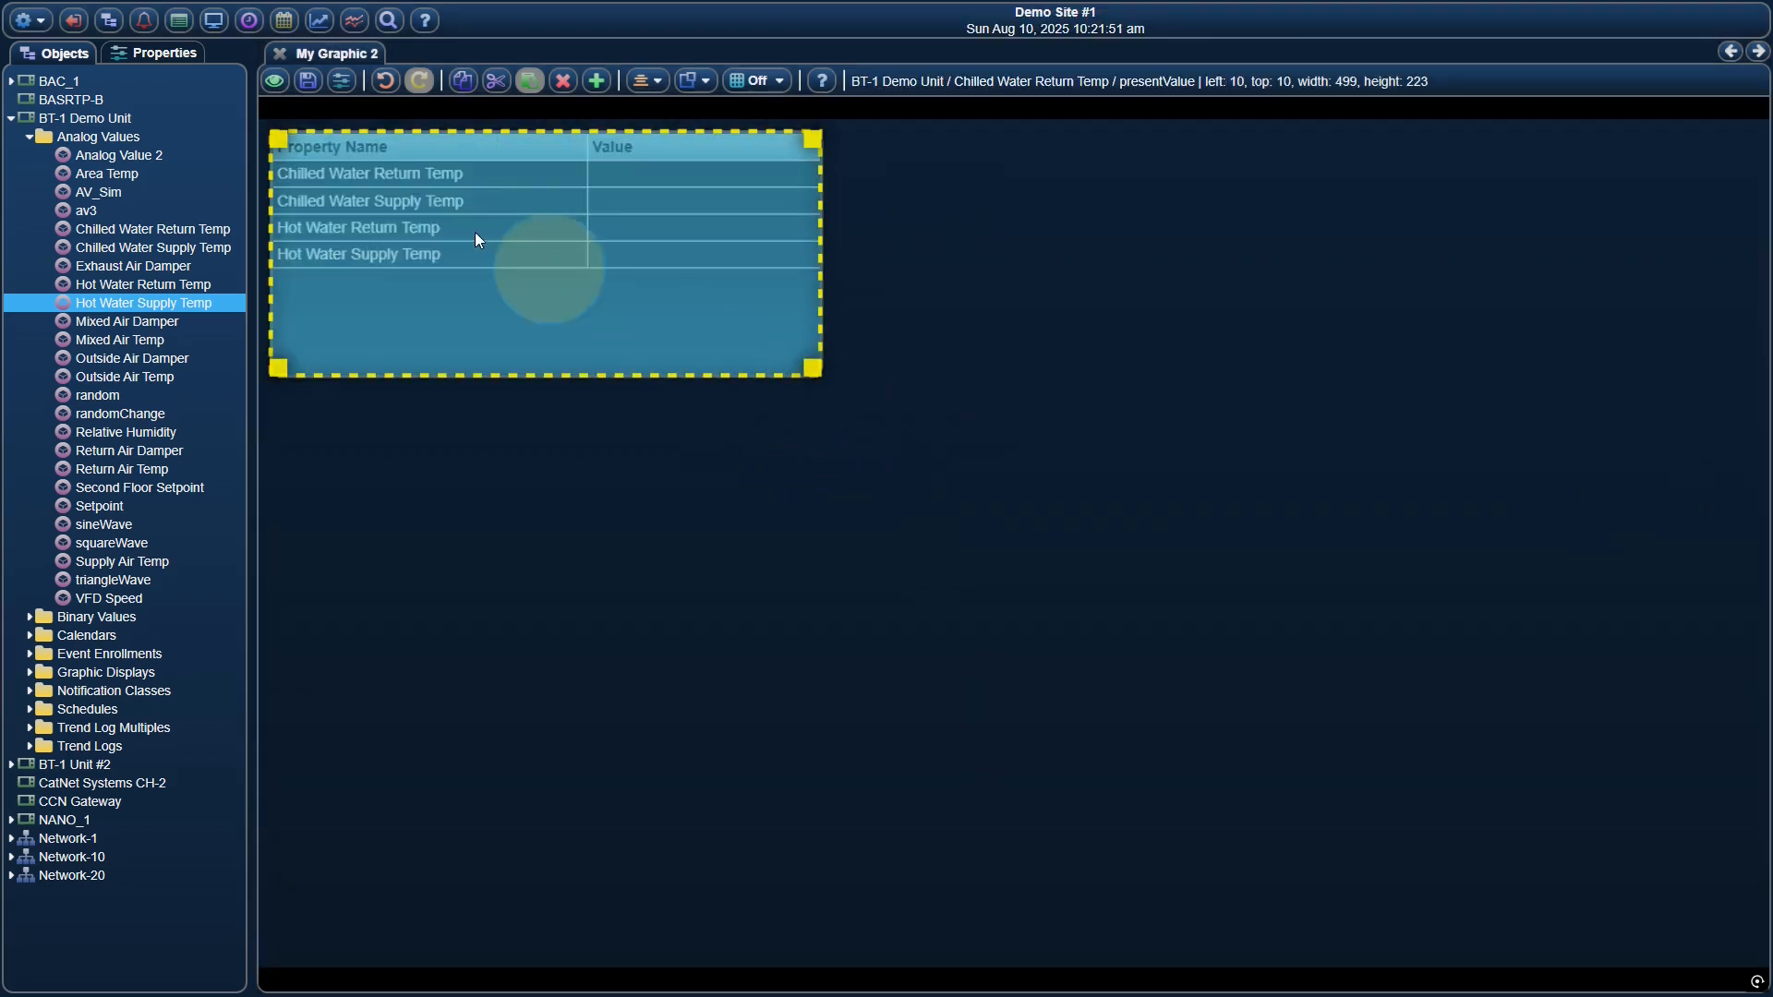
Switch to view mode and inspect the Chilled Water Supply Temp and Hot Water Return Temp value editors from the grid without changing them
{"action": "left_click", "coordinate": [274, 85]}
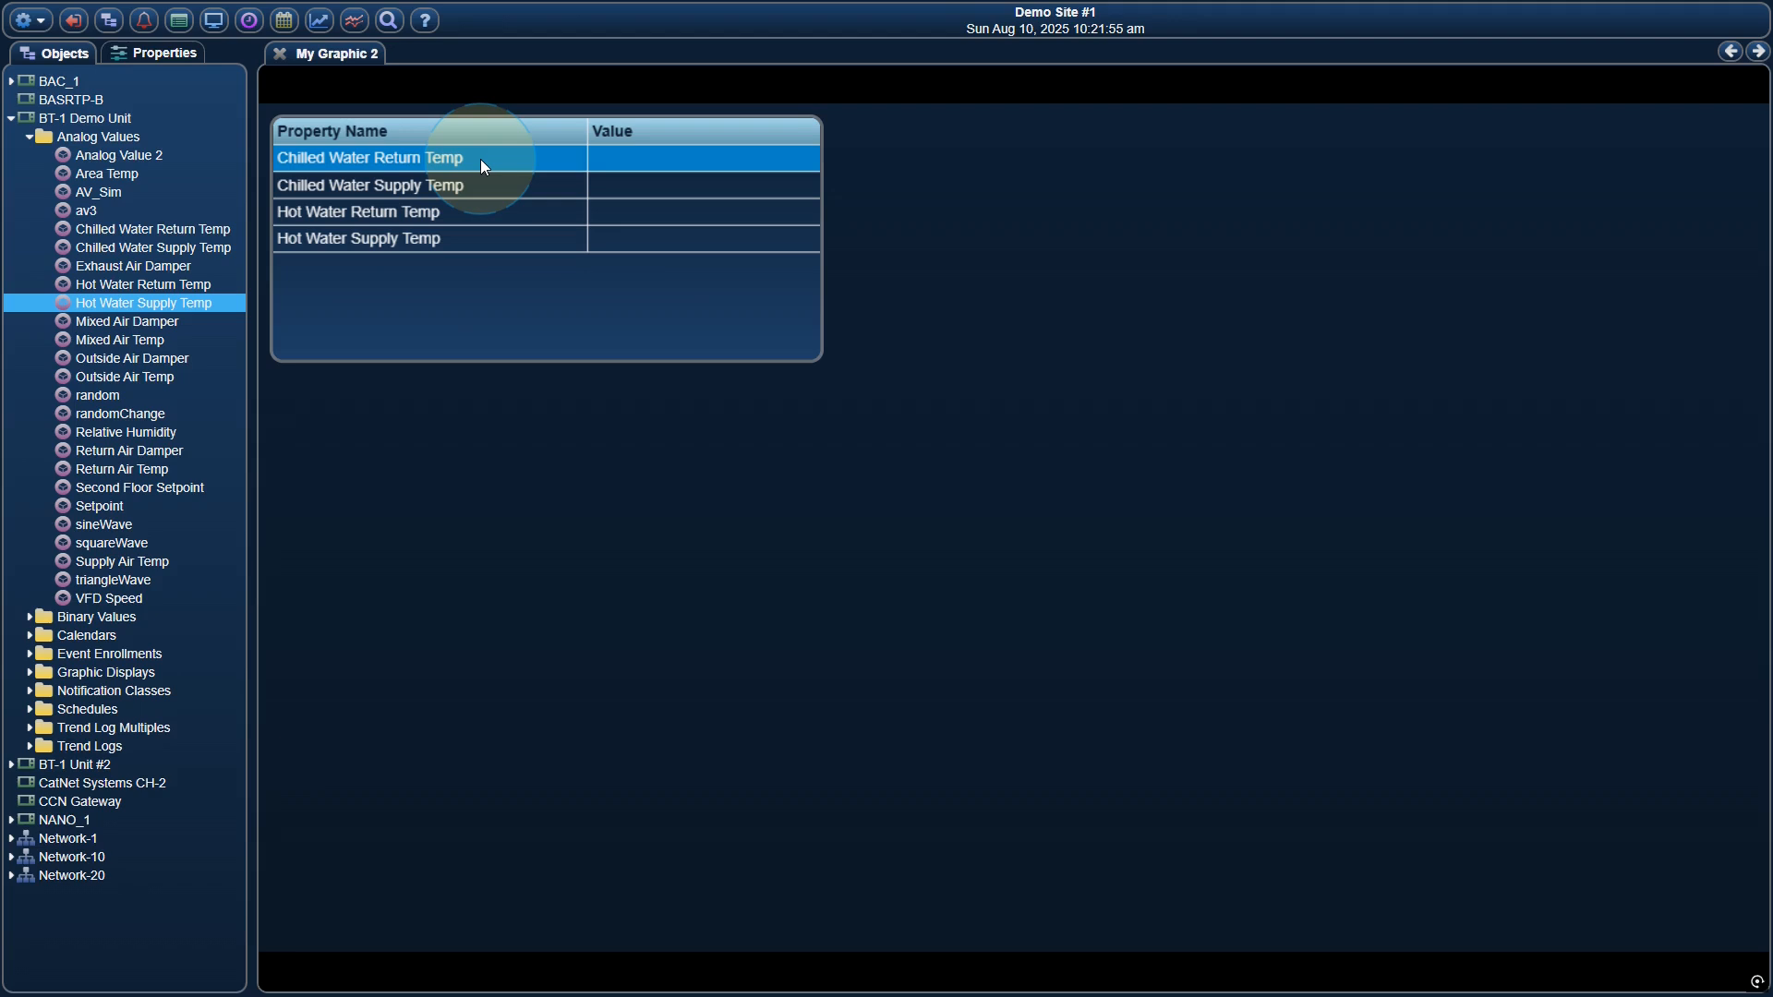
{"action": "left_click", "coordinate": [442, 185]}
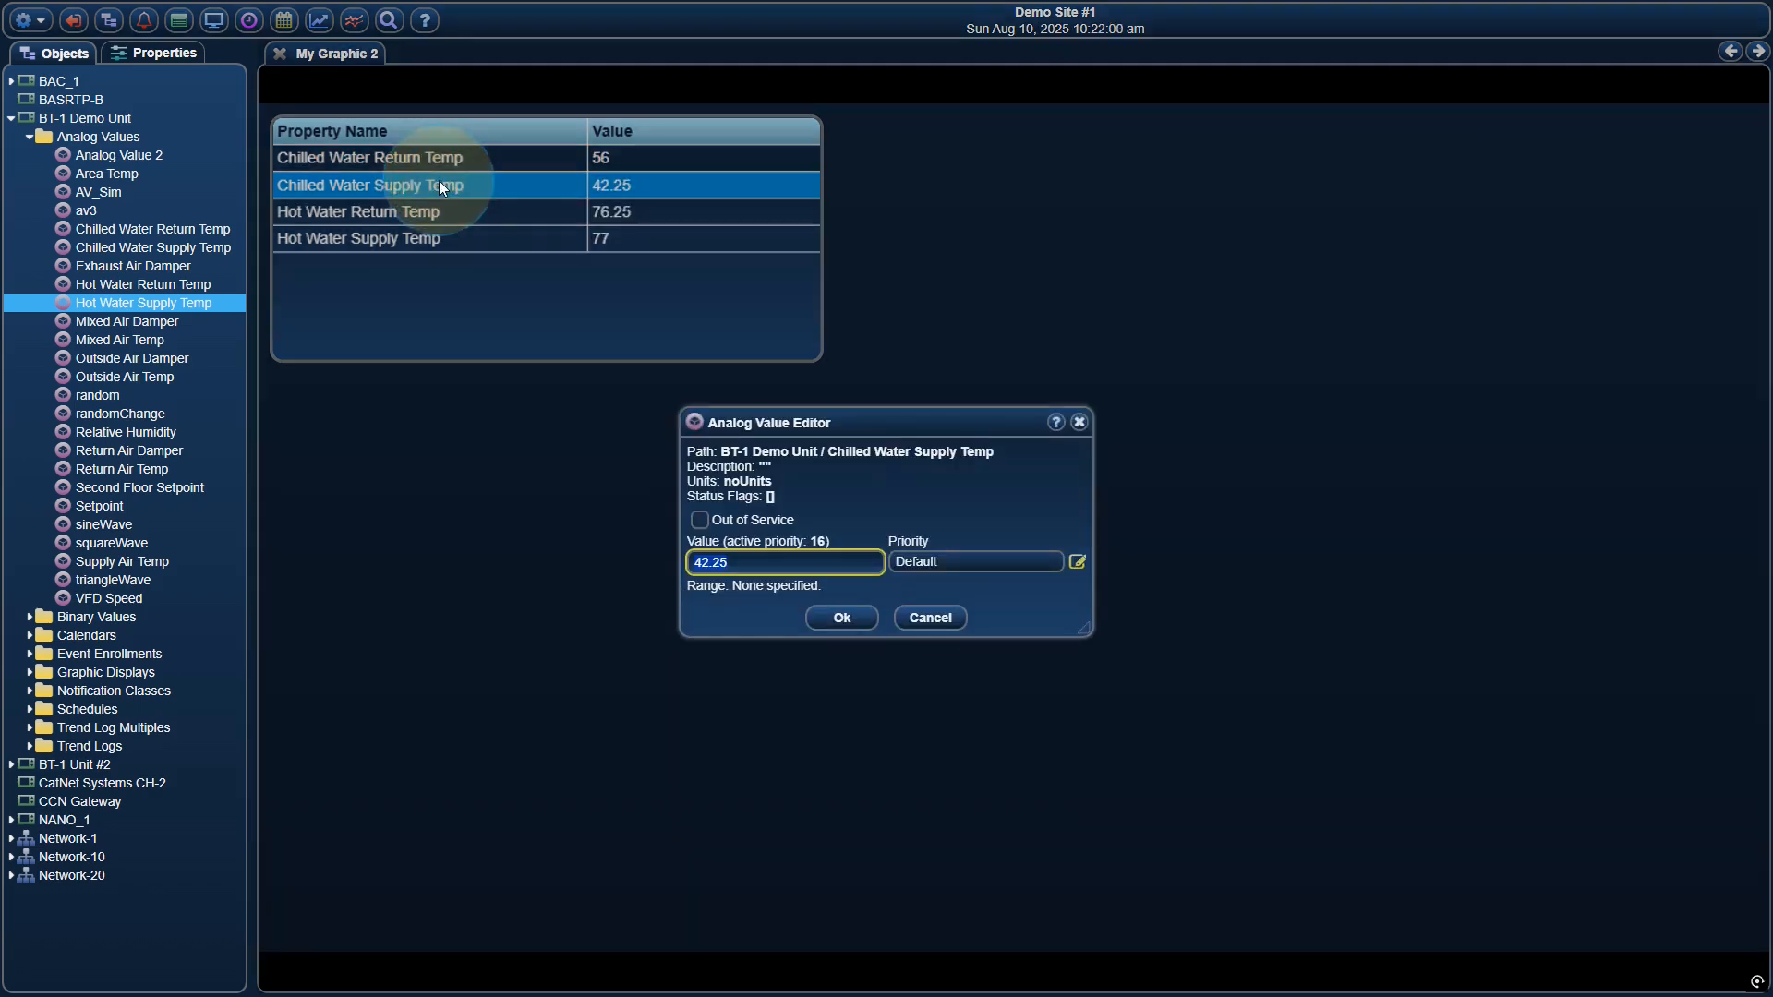
{"action": "key", "text": "Escape"}
{"action": "left_click", "coordinate": [432, 211]}
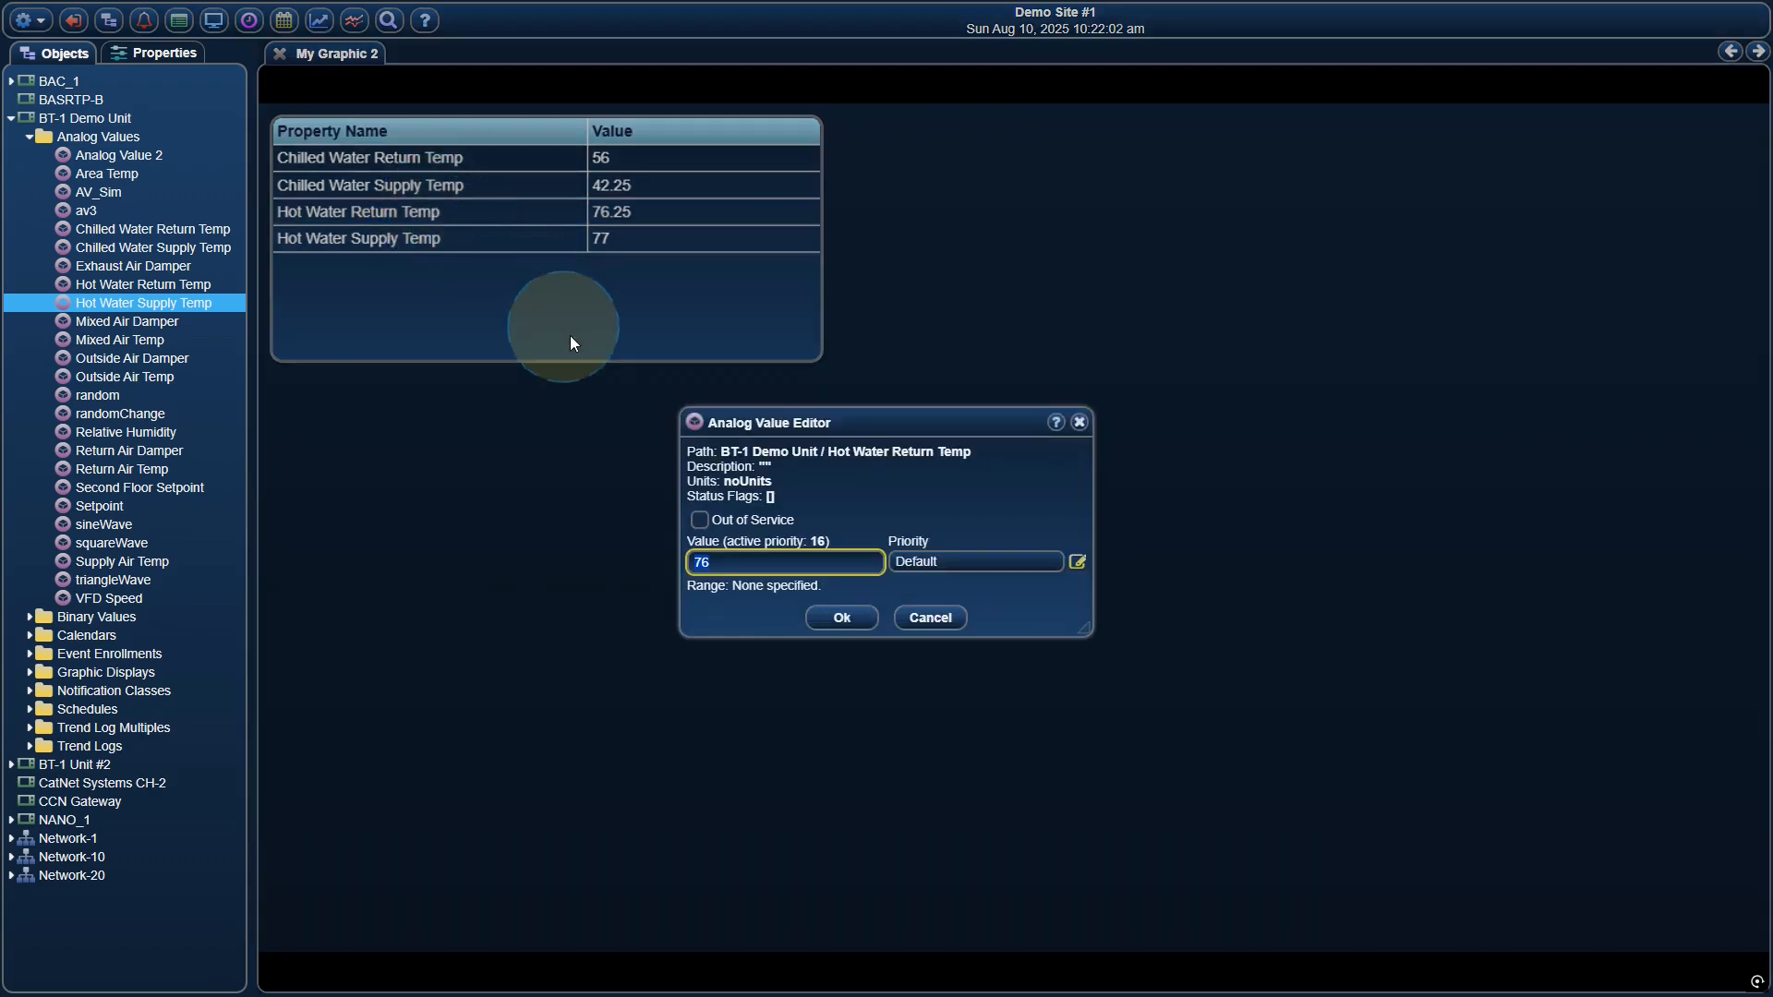
{"action": "left_click", "coordinate": [931, 618]}
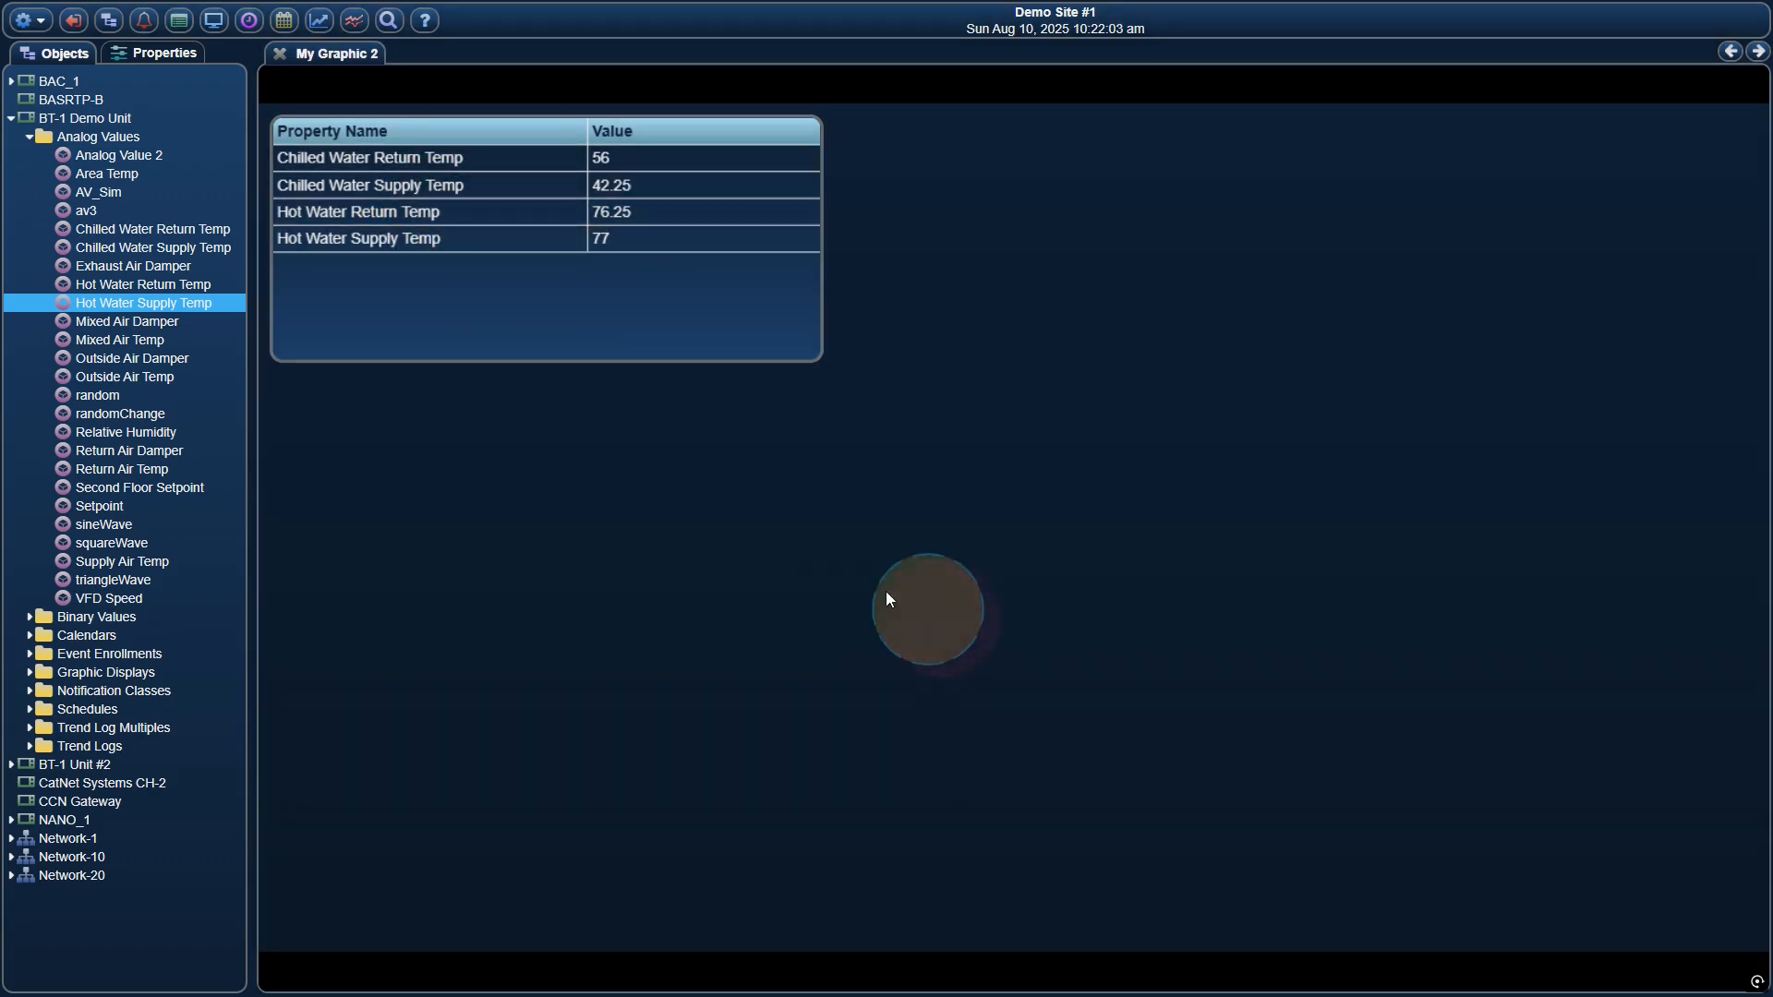
Return the graphic to edit mode and open the point grid's points list for editing
{"action": "right_click", "coordinate": [544, 277]}
{"action": "left_click", "coordinate": [588, 290]}
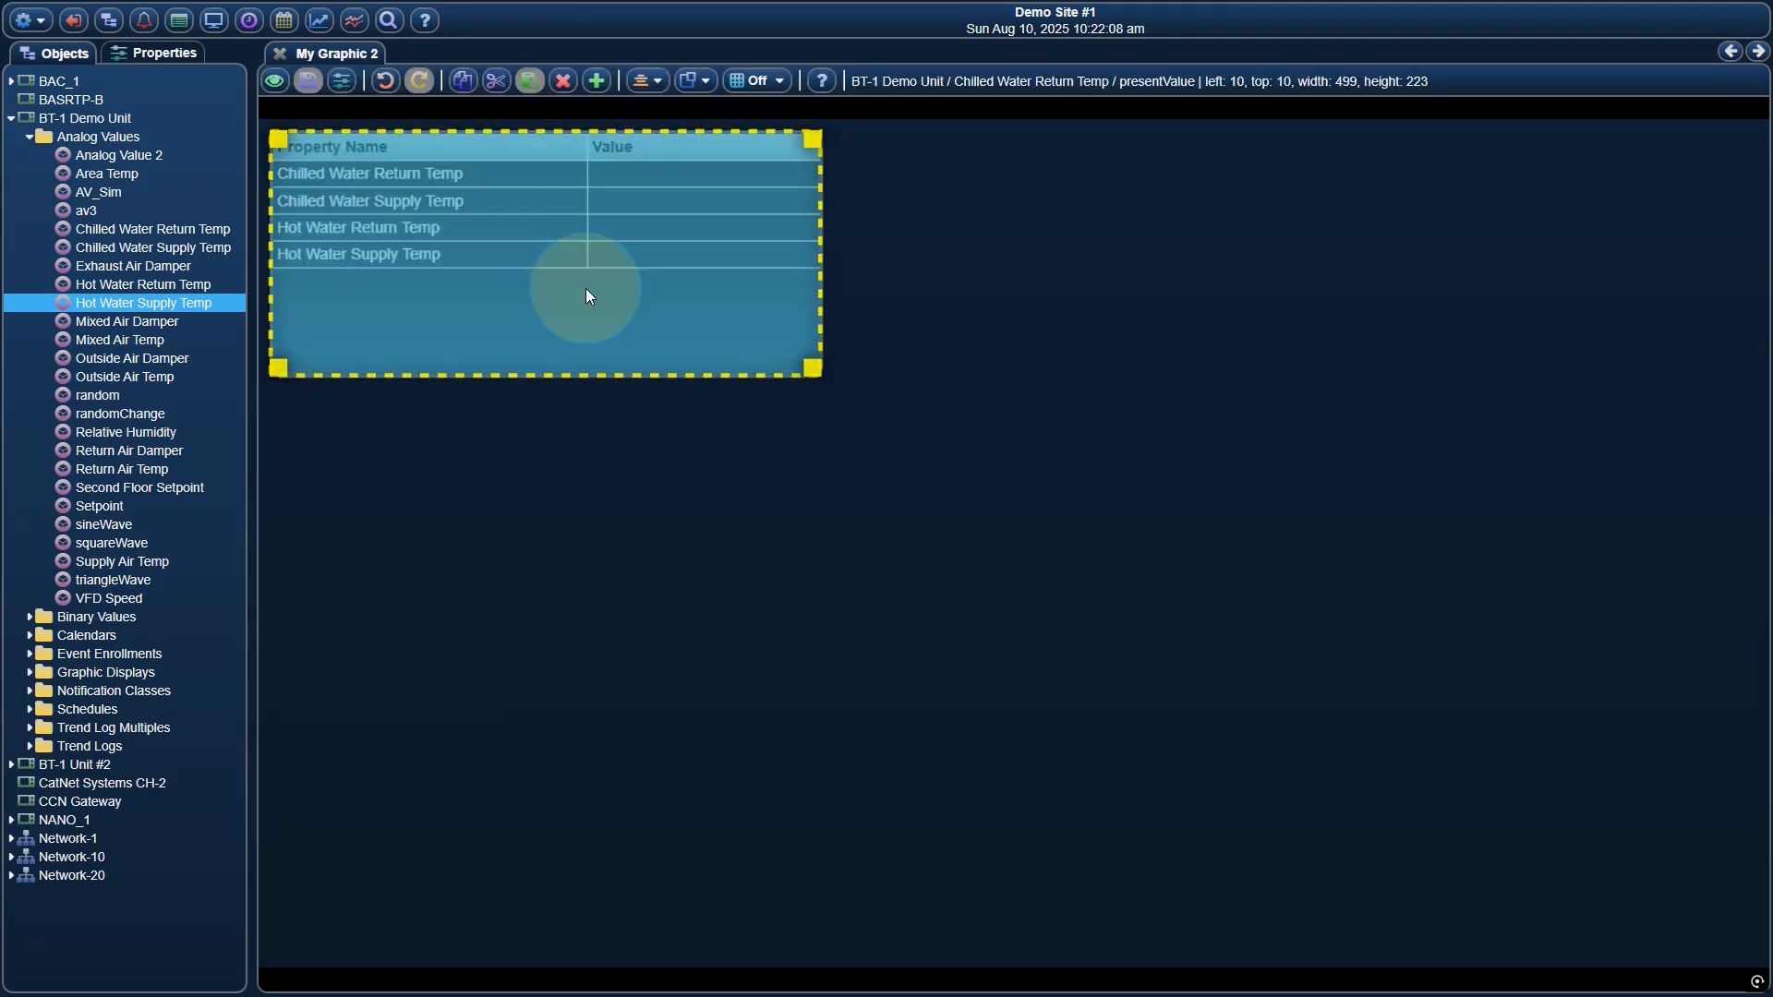
{"action": "right_click", "coordinate": [587, 292]}
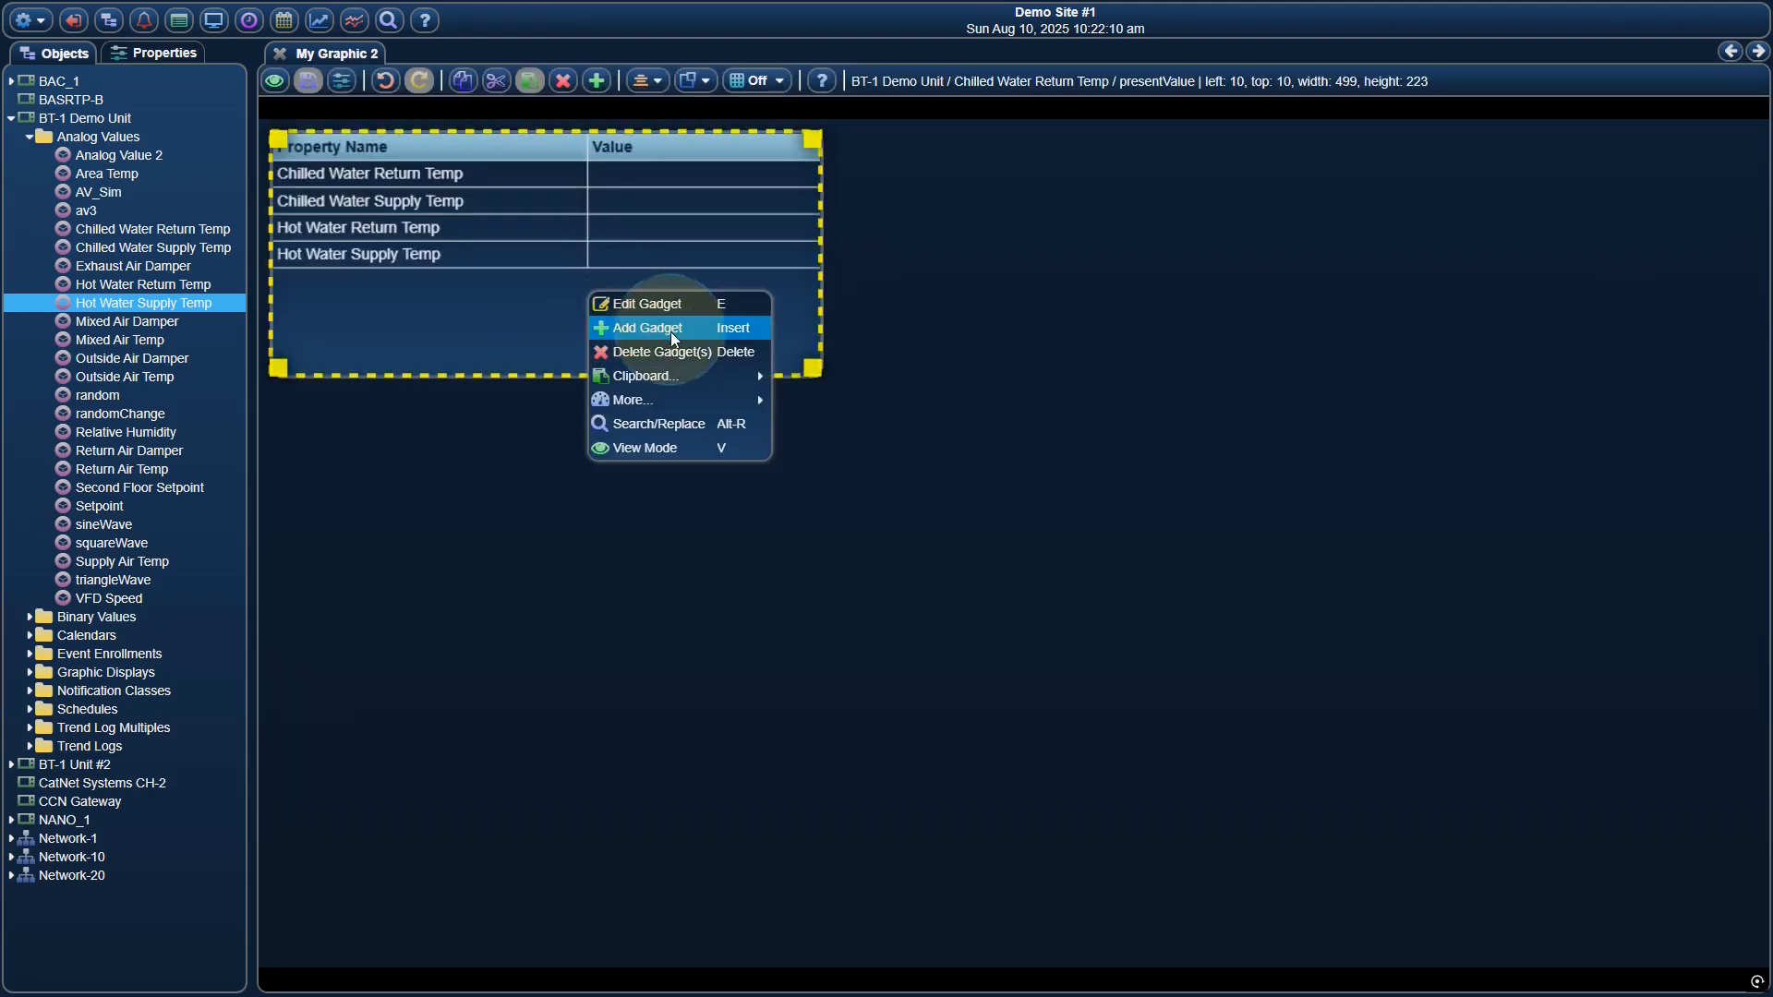
{"action": "mouse_move", "coordinate": [694, 400]}
{"action": "left_click", "coordinate": [807, 426]}
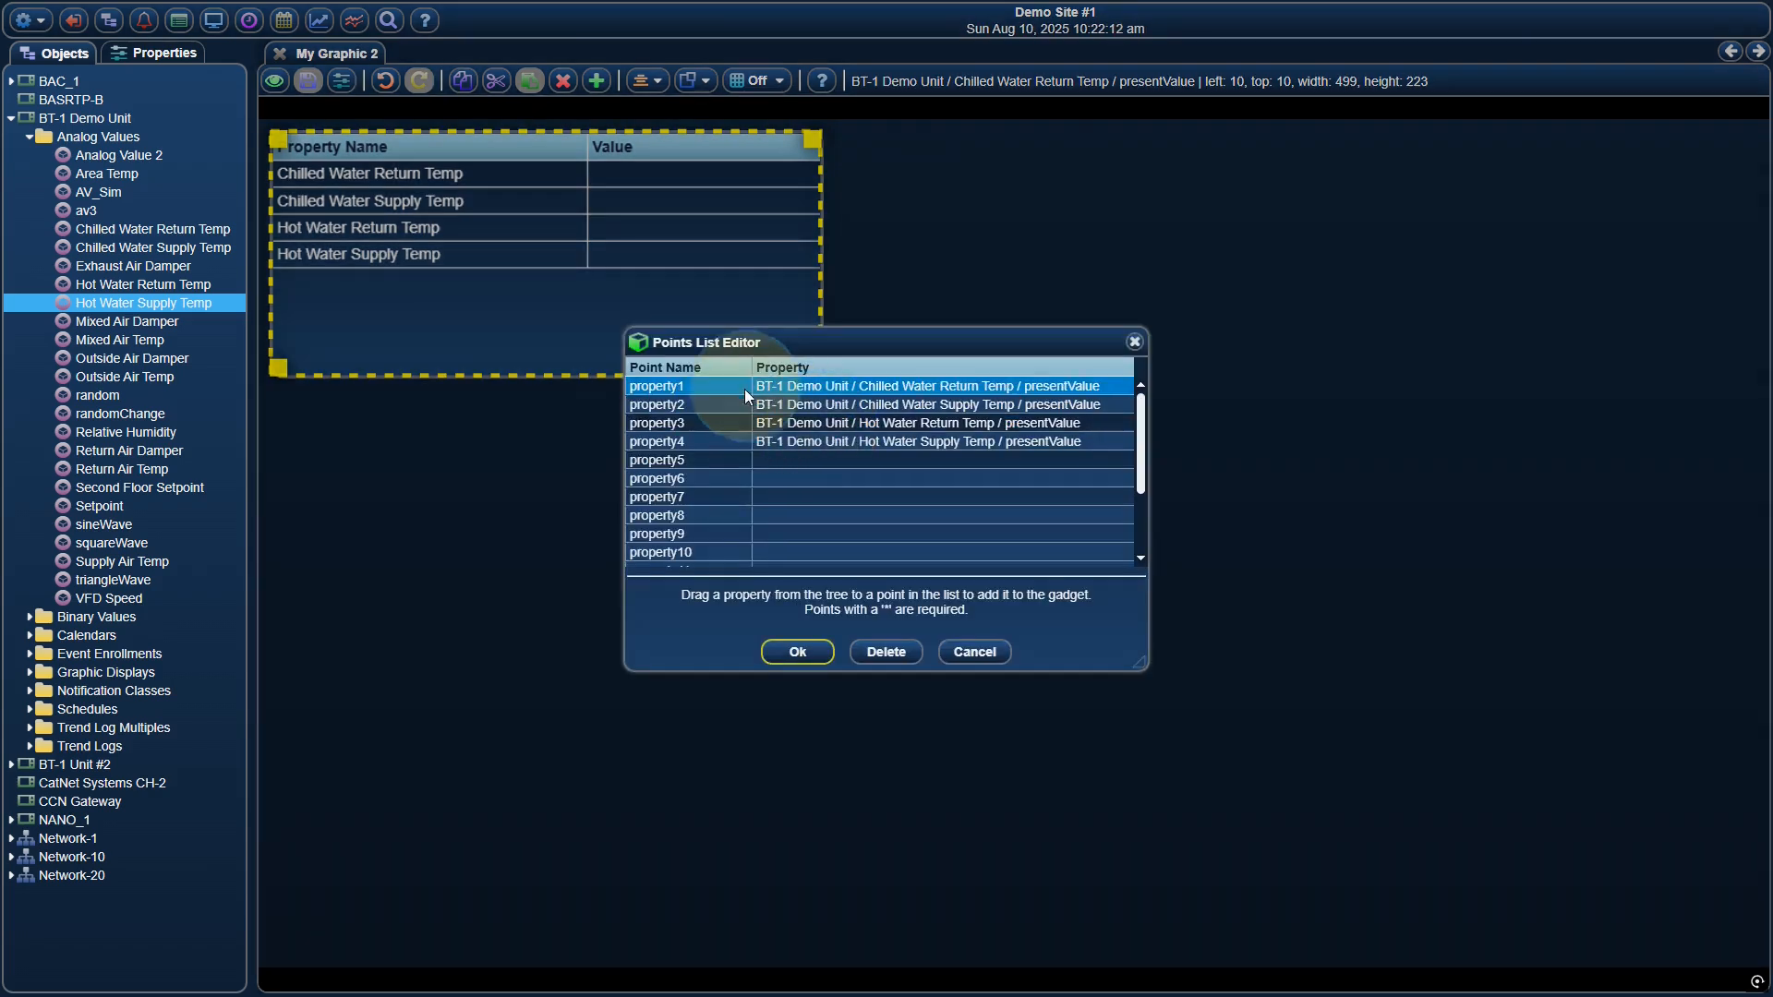